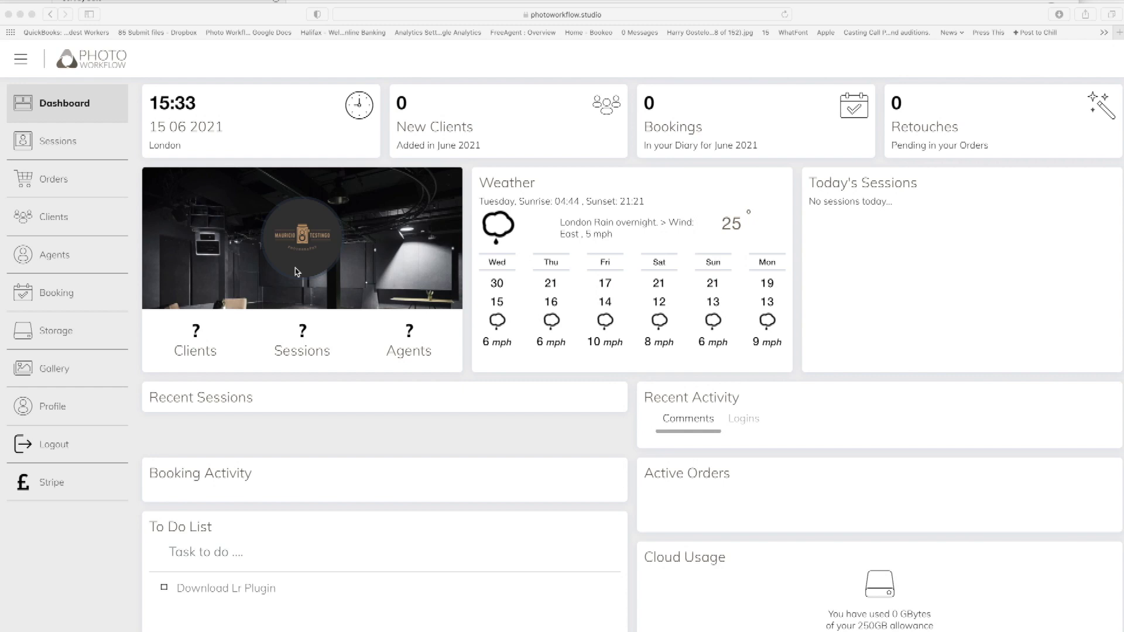
Start a new service named Headshots from Booking > Services.
click(66, 298)
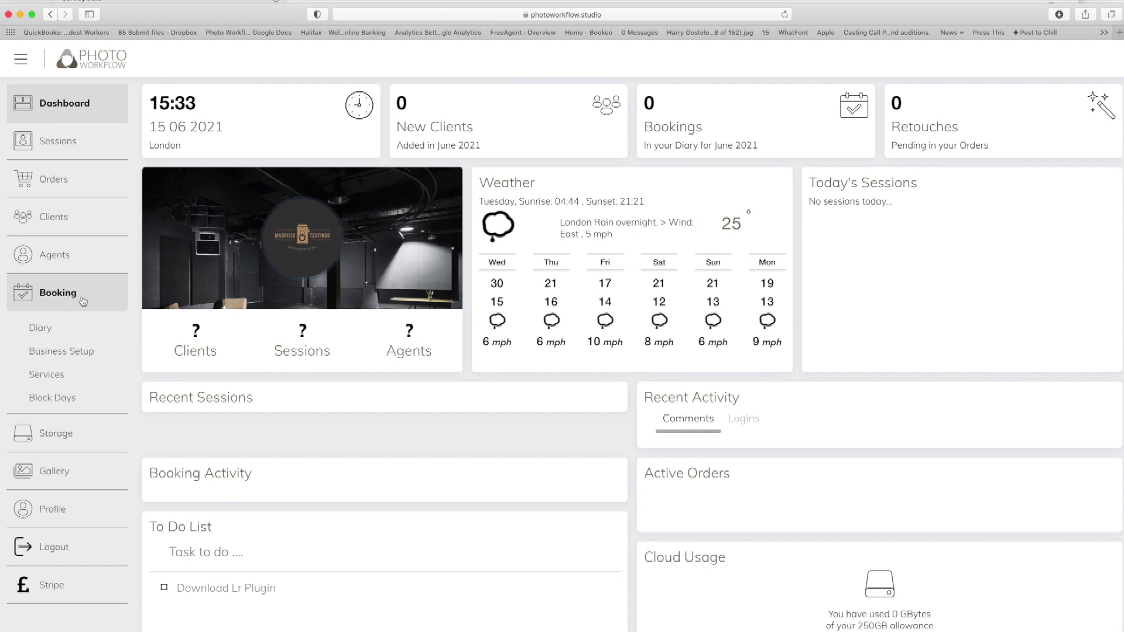
click(68, 376)
click(224, 180)
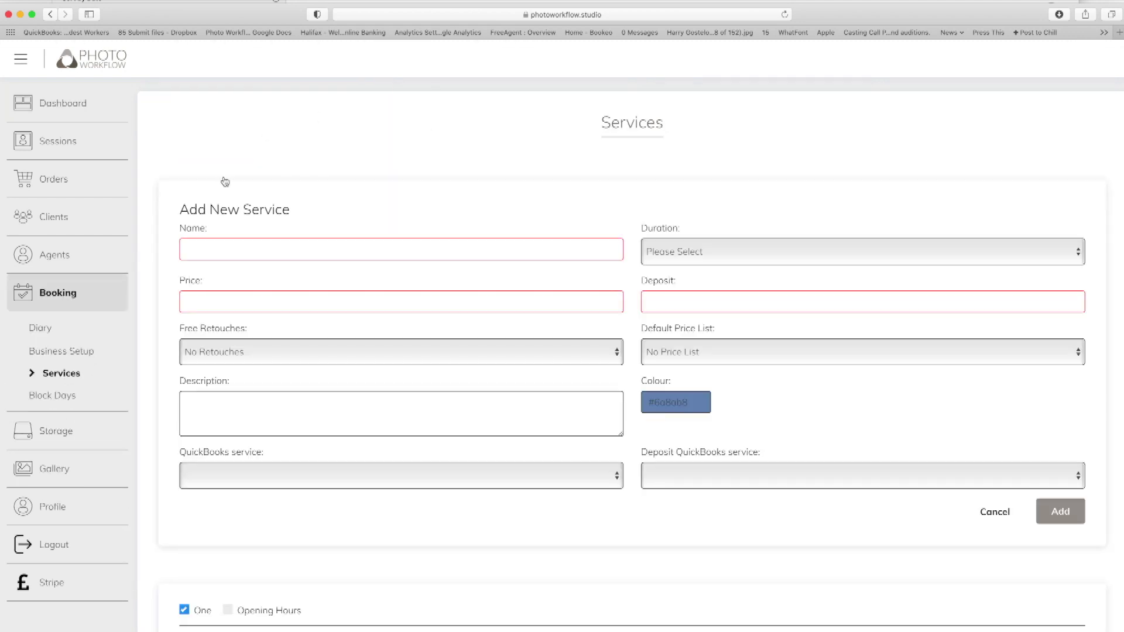
click(231, 243)
text(Headsh)
key(Tab)
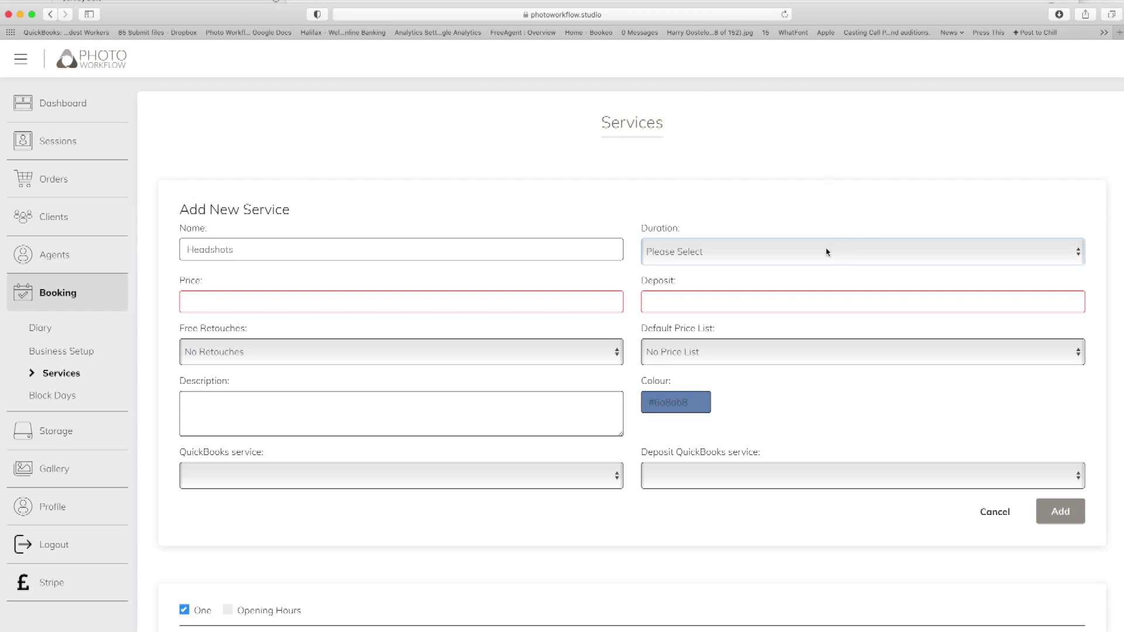
Set the service duration to 2 hrs, price 200 and deposit 50.
click(832, 250)
click(796, 360)
click(510, 304)
text(200)
key(Tab)
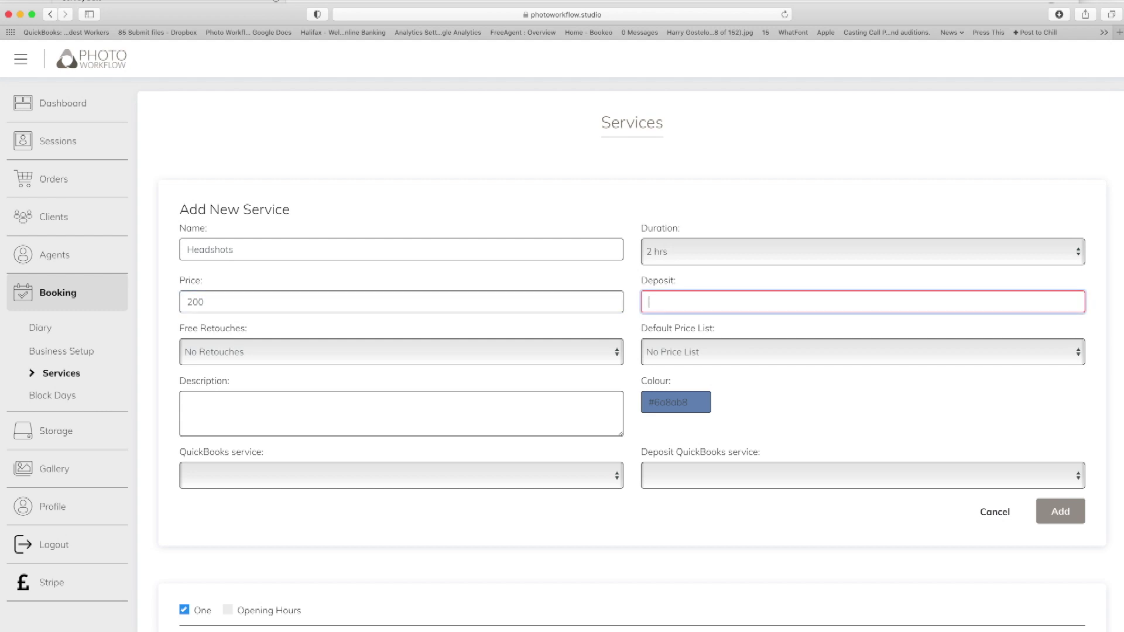
text(50)
key(Tab)
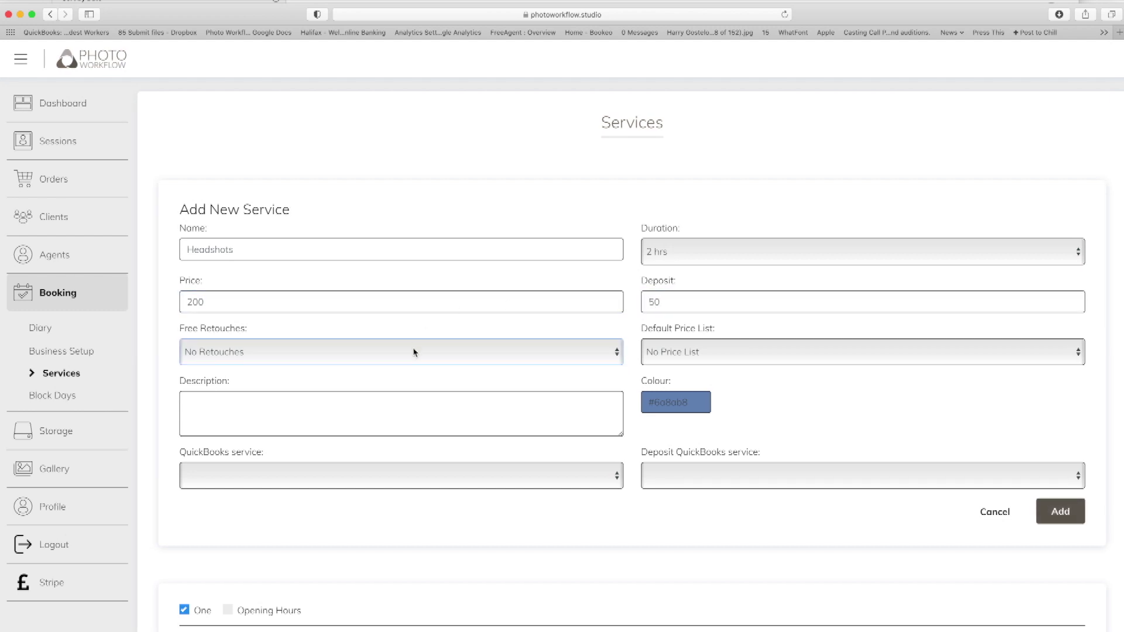
Give it 3 free retouches, the Default Price list, and description 'My 2 hr portrait session for Actors.'.
click(414, 354)
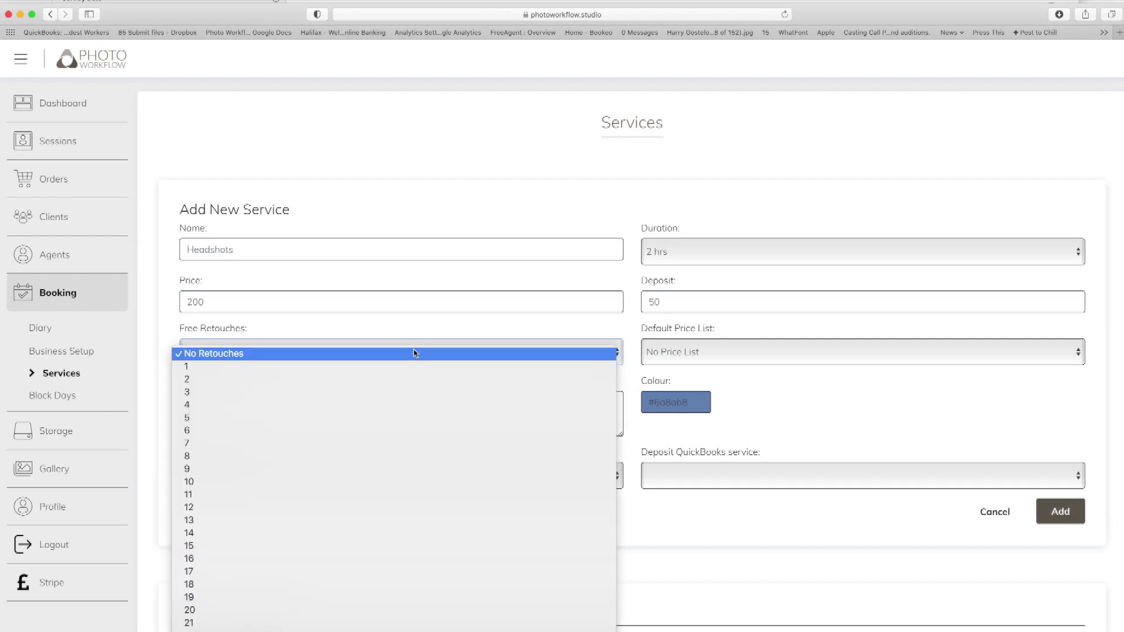
click(384, 393)
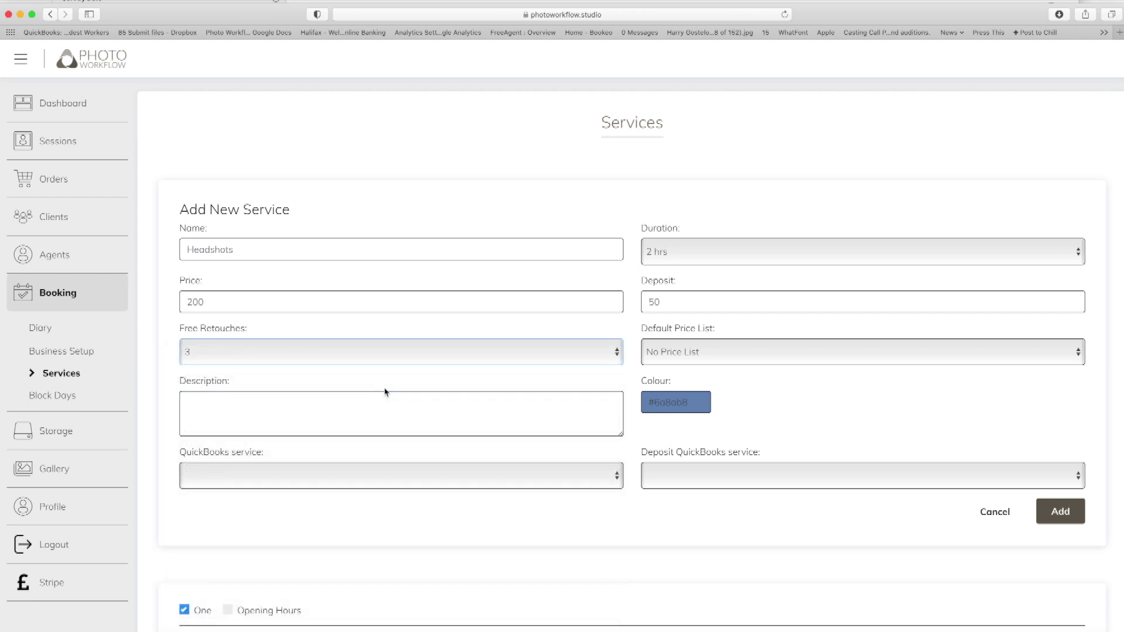
click(716, 361)
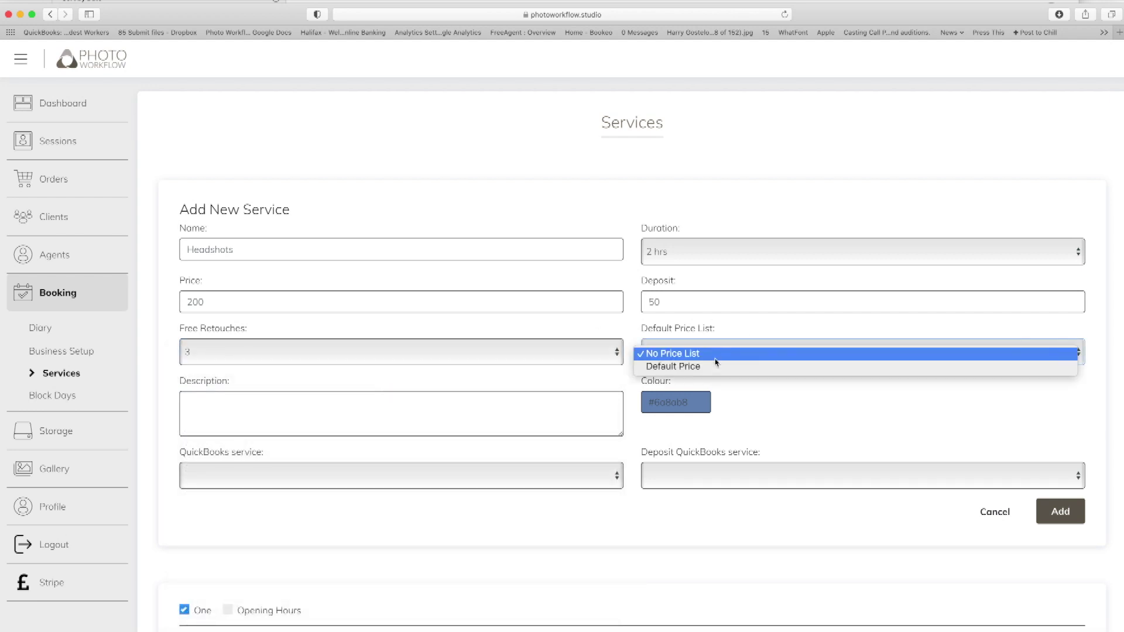
click(716, 367)
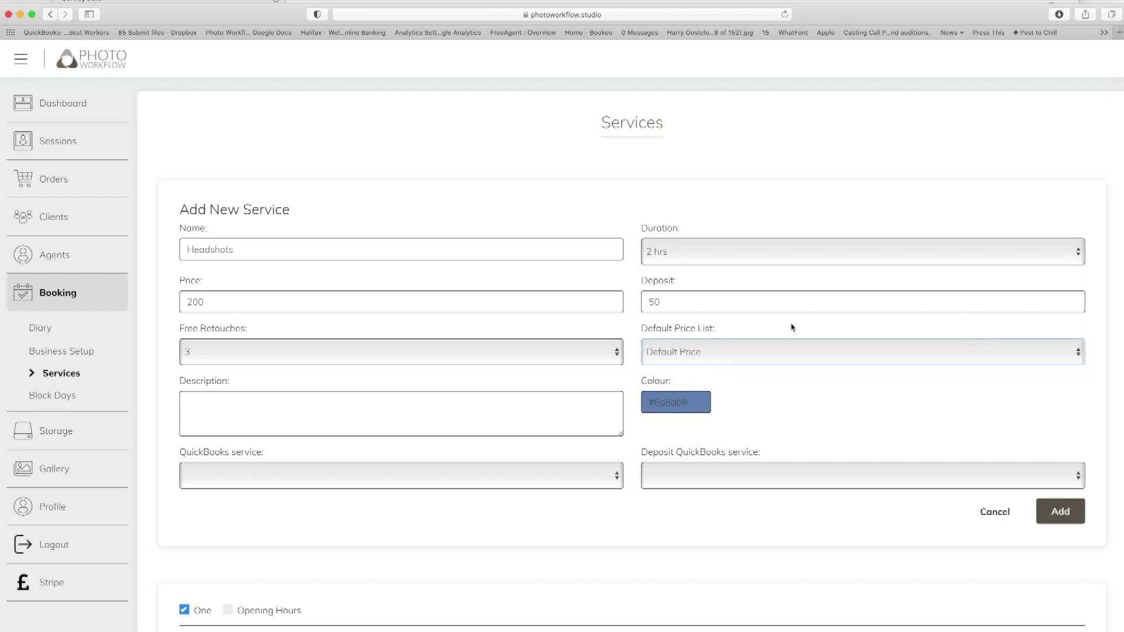
click(512, 403)
text(My 2 hr port)
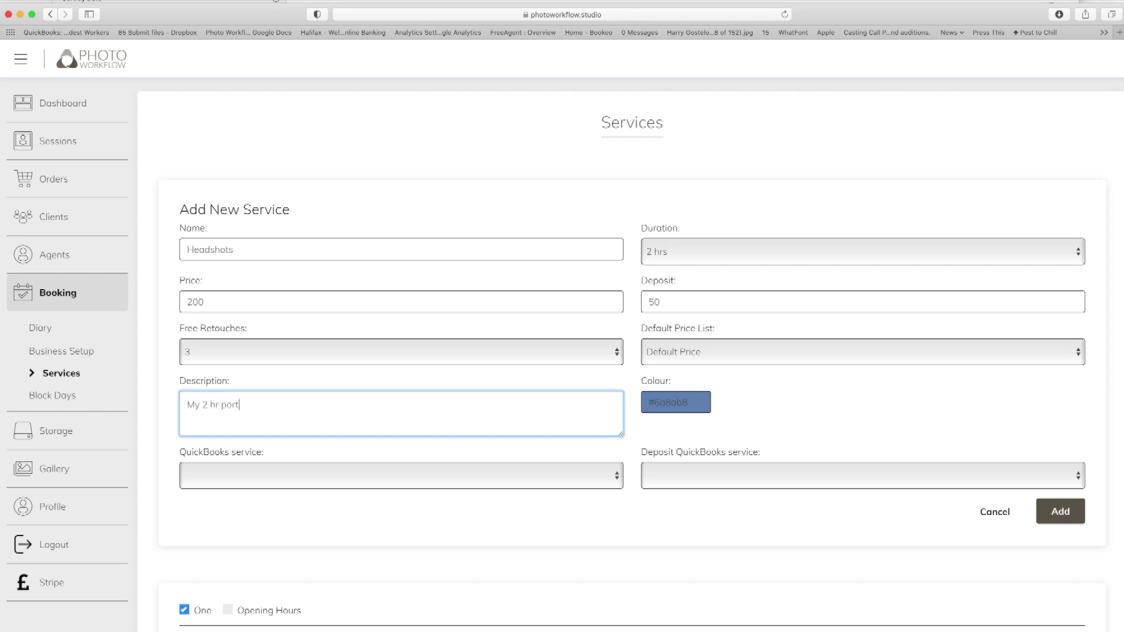
text(rait session for Actors.)
Finish the description and add the Headshots service to the services list.
scroll(653, 504, down, 3)
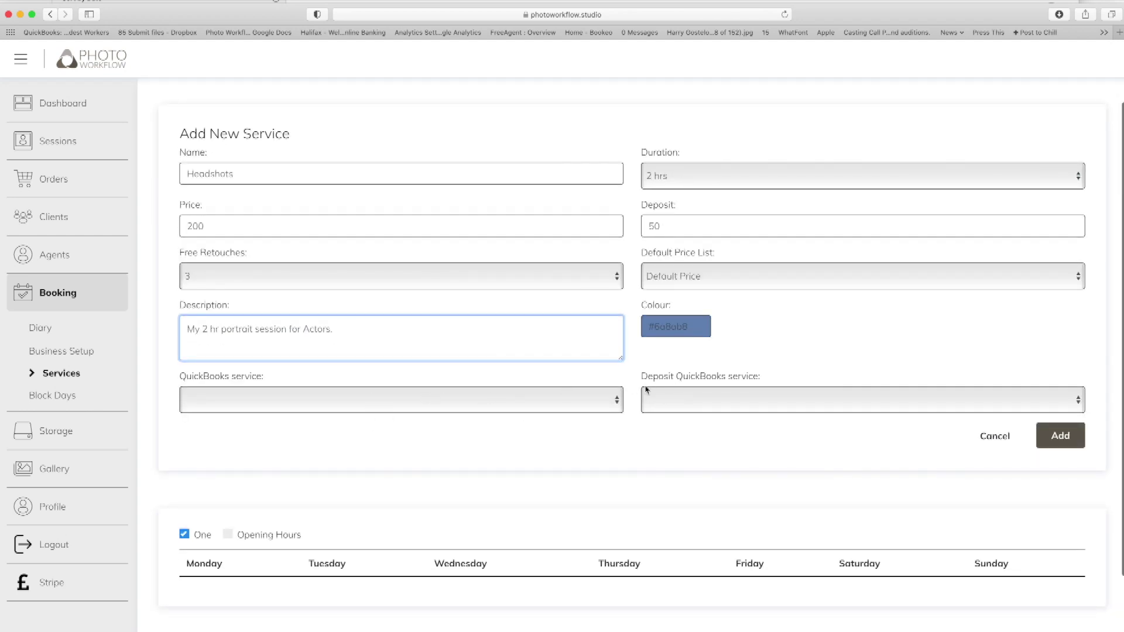
scroll(622, 390, down, 3)
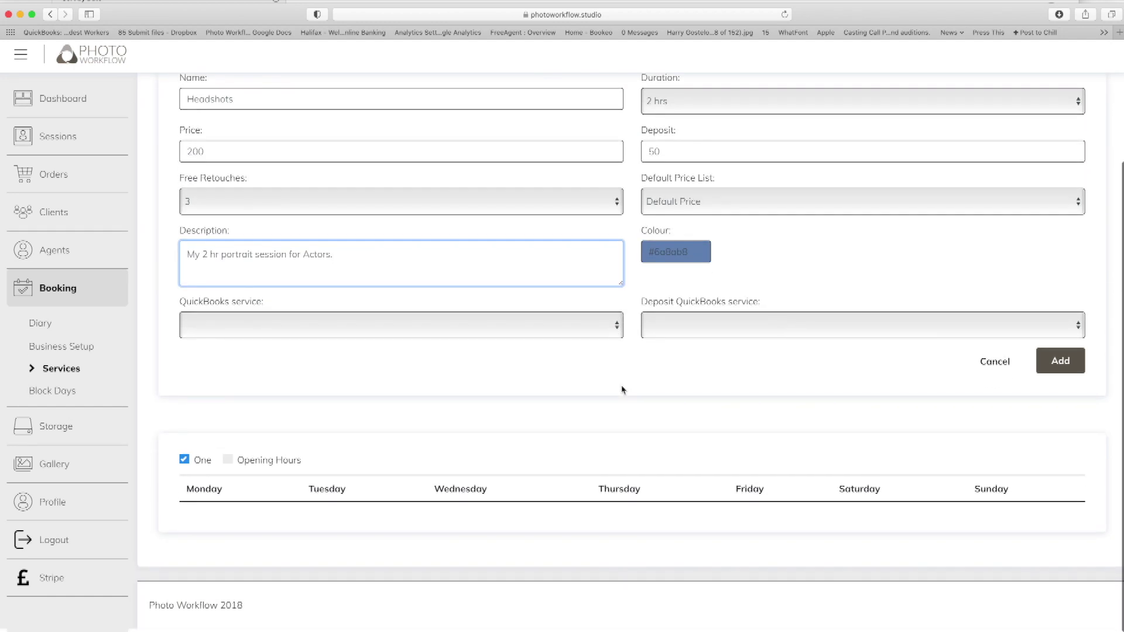
scroll(518, 386, up, 3)
scroll(515, 384, down, 3)
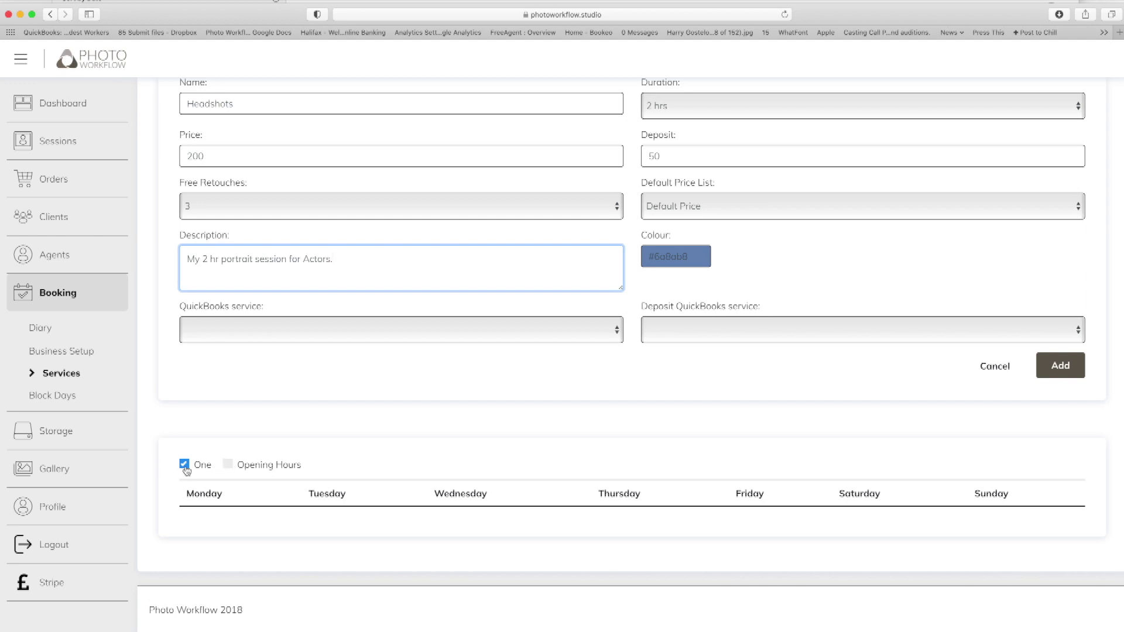
click(191, 489)
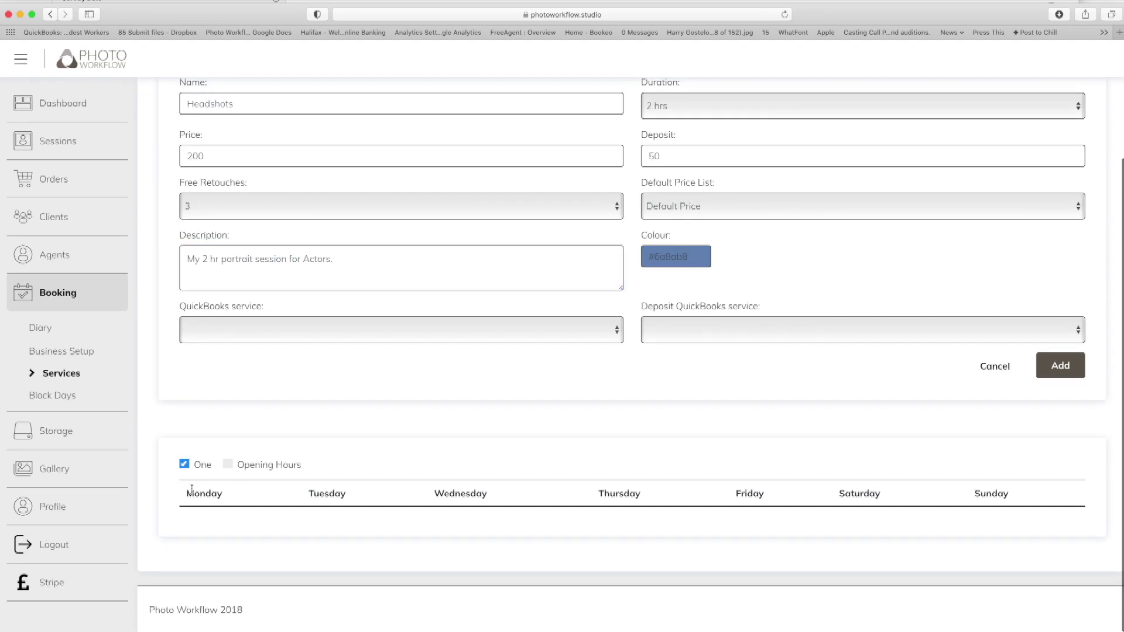
click(1060, 372)
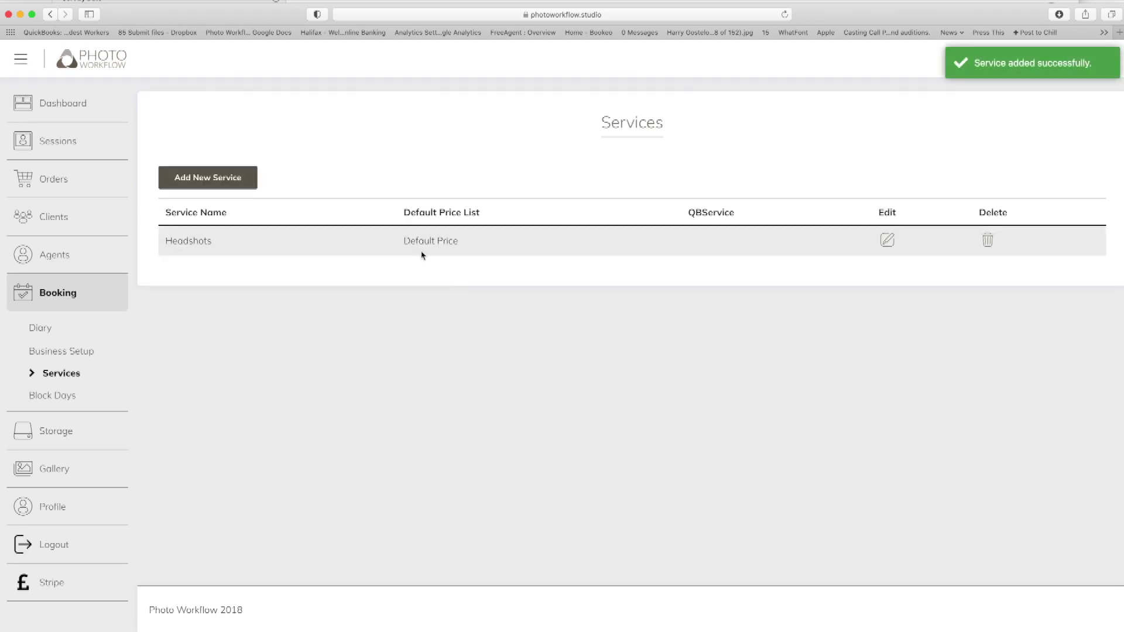
Add a Monday booking slot from 10:00 to 12:00 to the Headshots service.
click(887, 241)
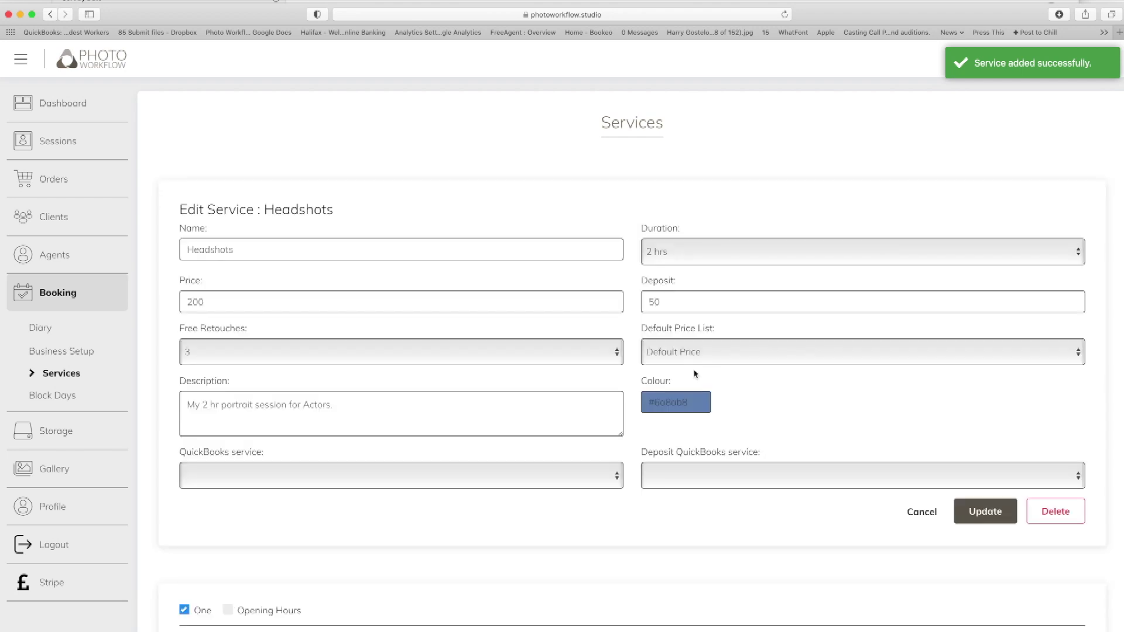
scroll(695, 374, down, 3)
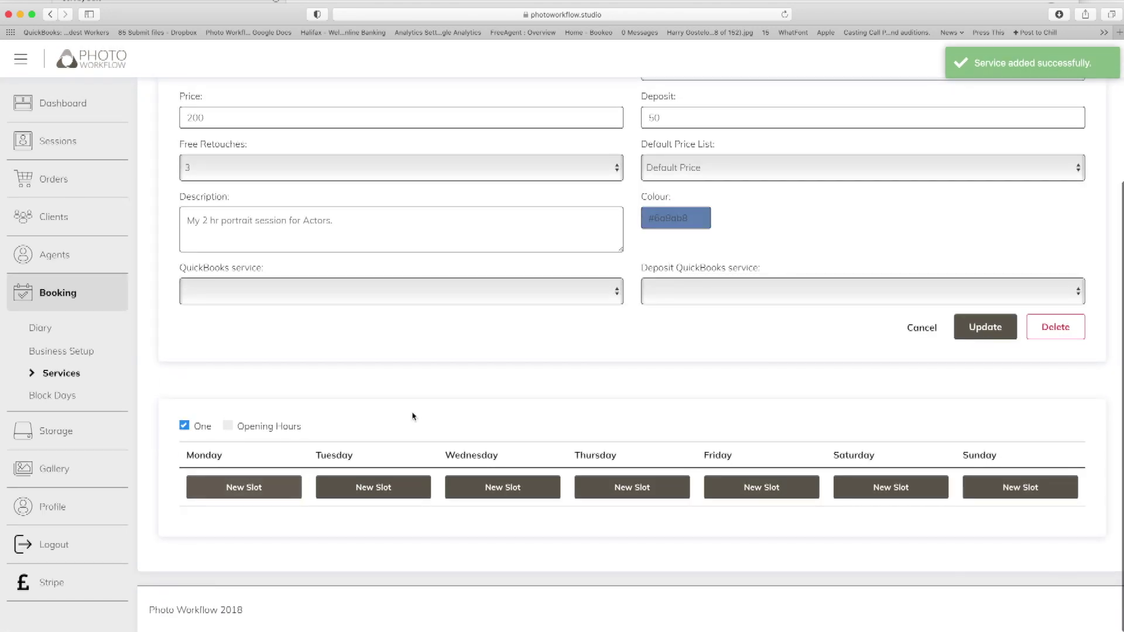
click(229, 492)
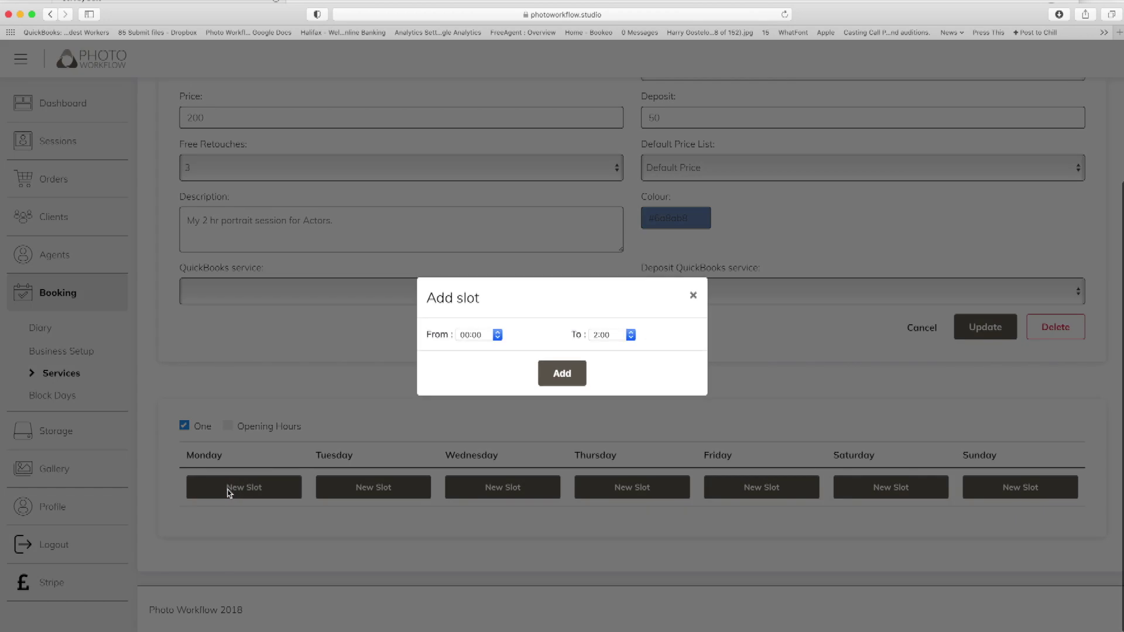
click(493, 338)
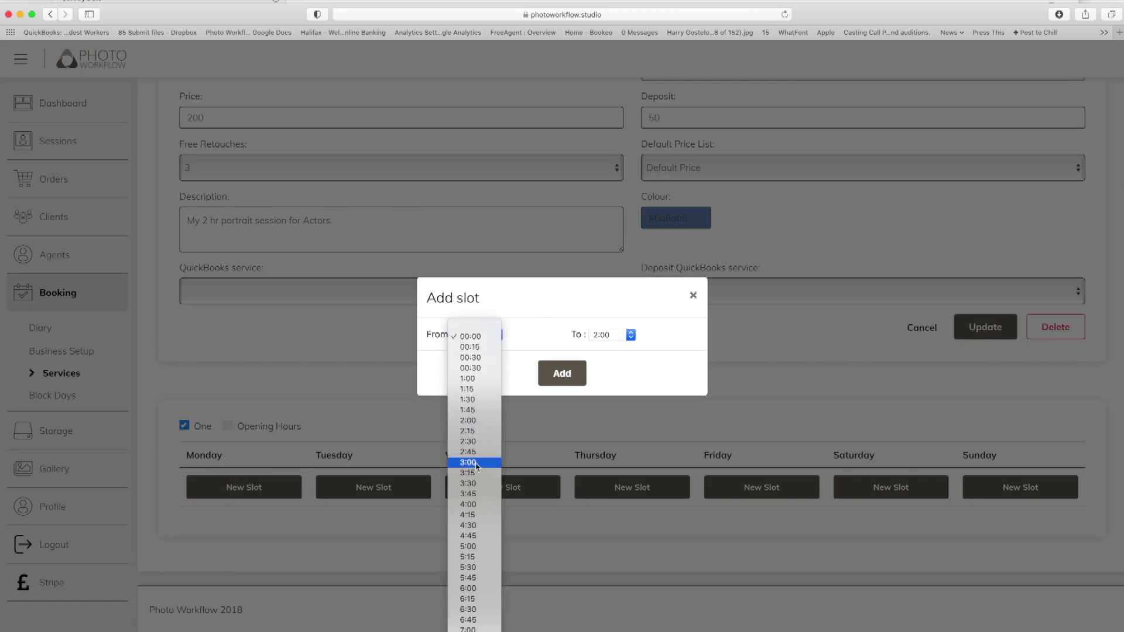
scroll(479, 568, down, 5)
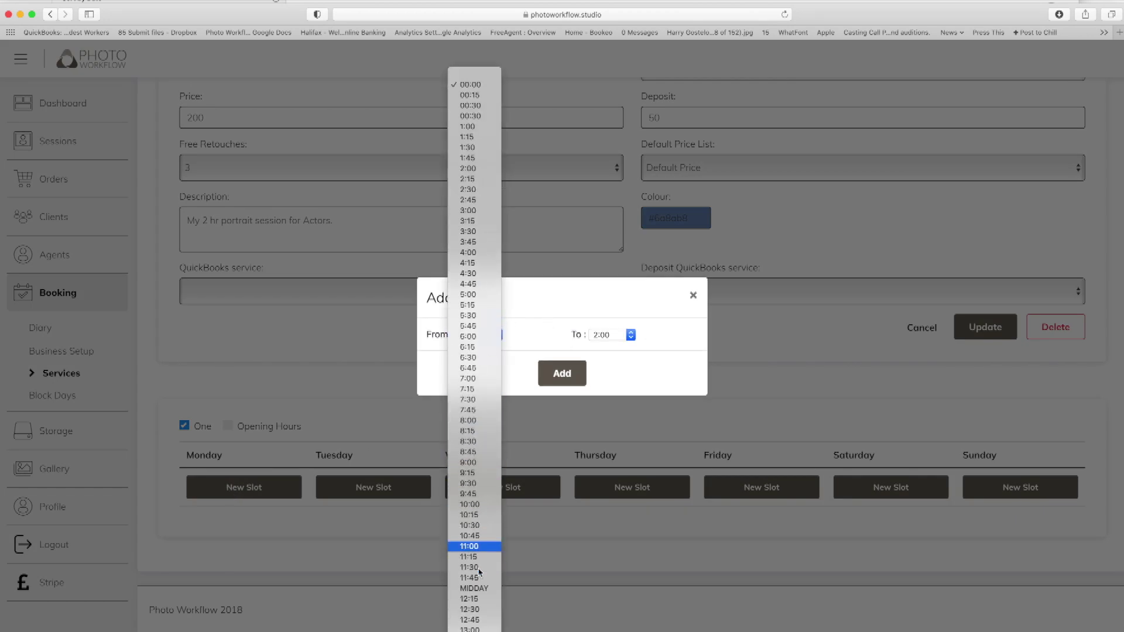
scroll(479, 572, down, 1)
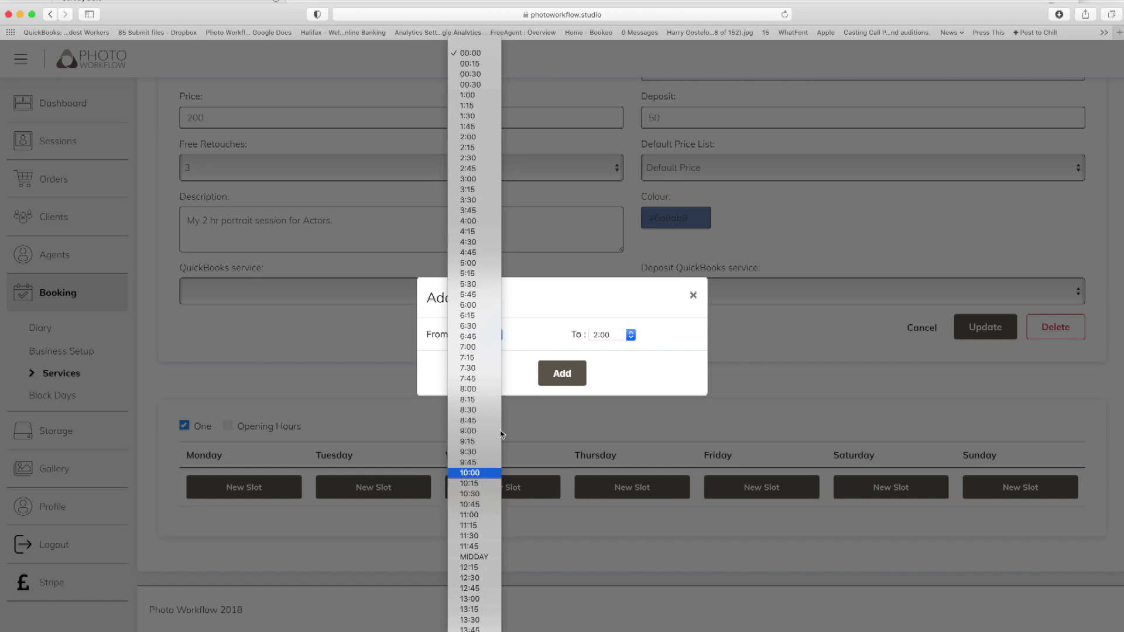
click(475, 473)
click(631, 335)
scroll(618, 535, down, 4)
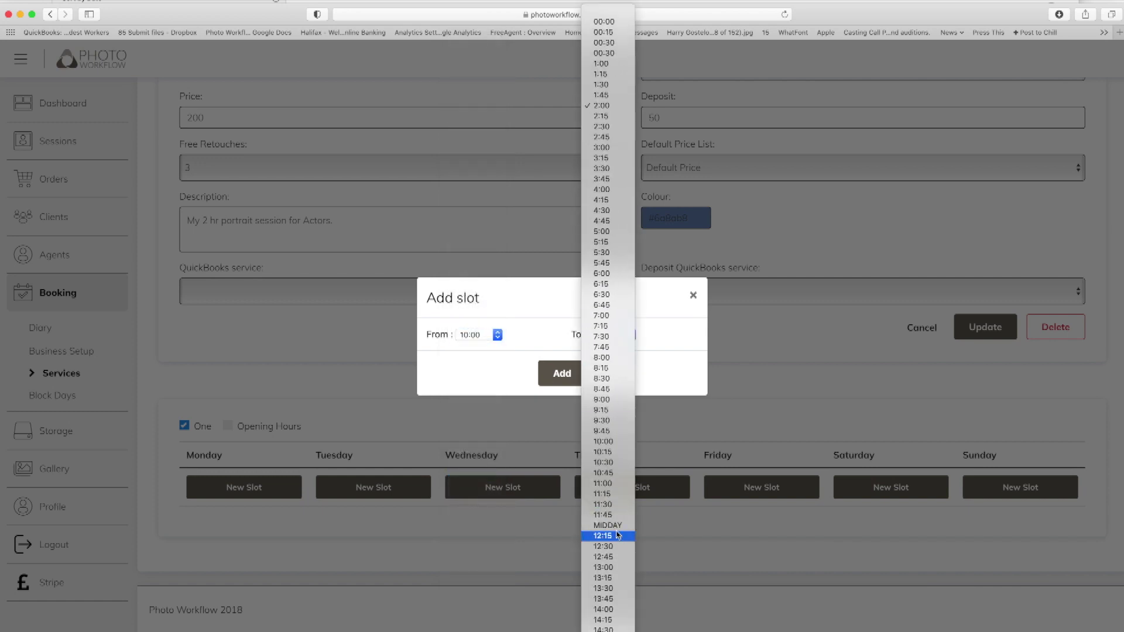
click(608, 526)
click(562, 373)
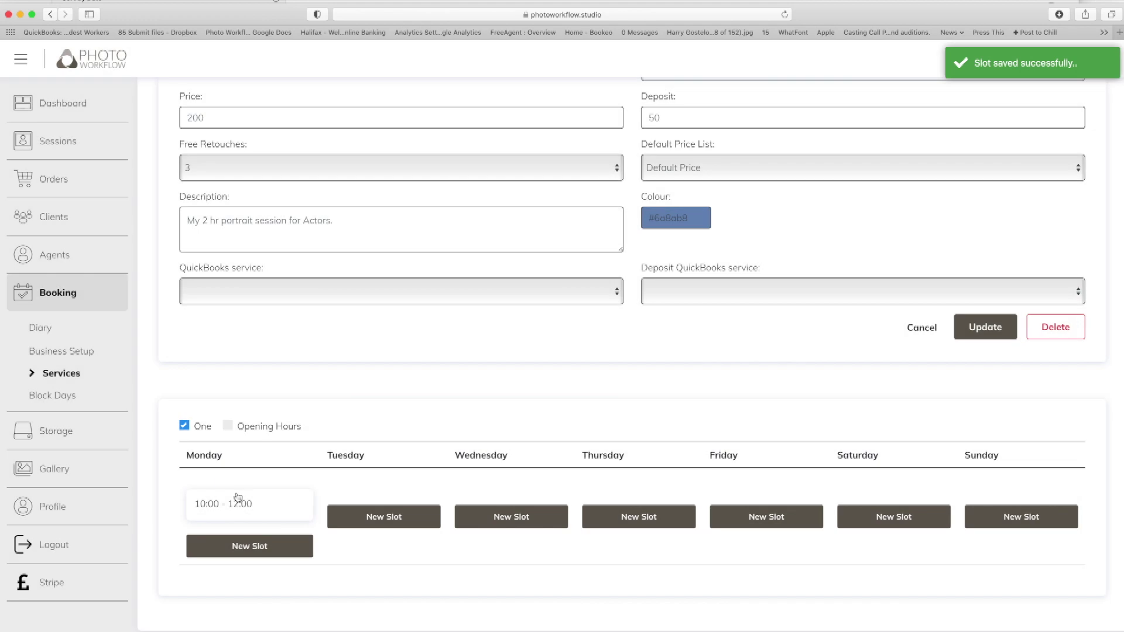
Add a second Monday slot from 13:00 to 15:00.
click(244, 545)
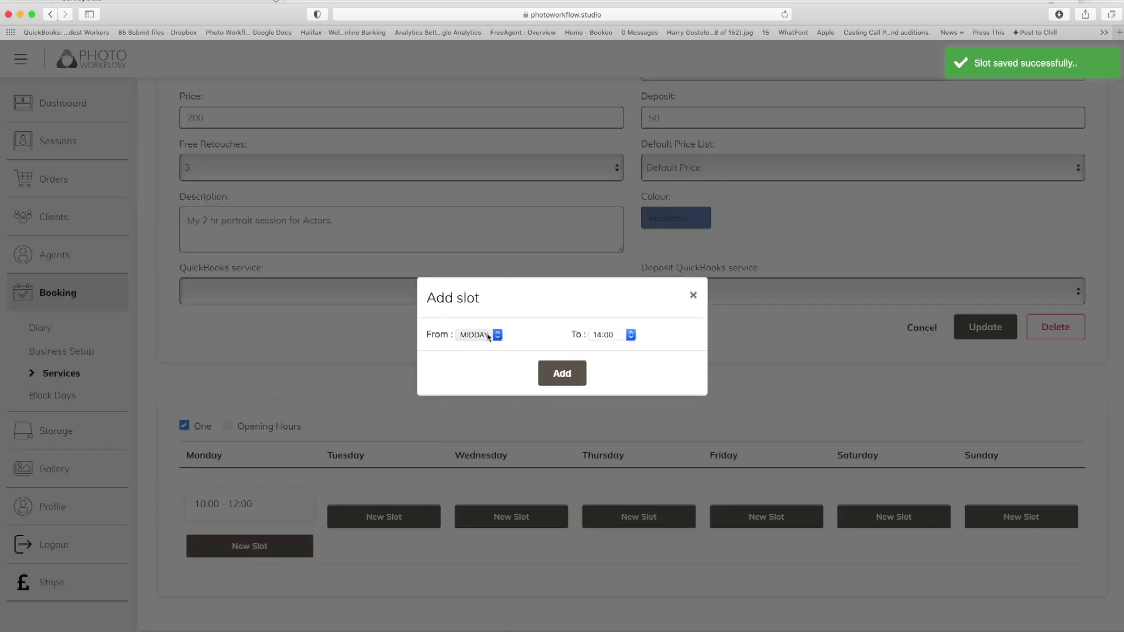
click(488, 336)
click(474, 377)
click(617, 334)
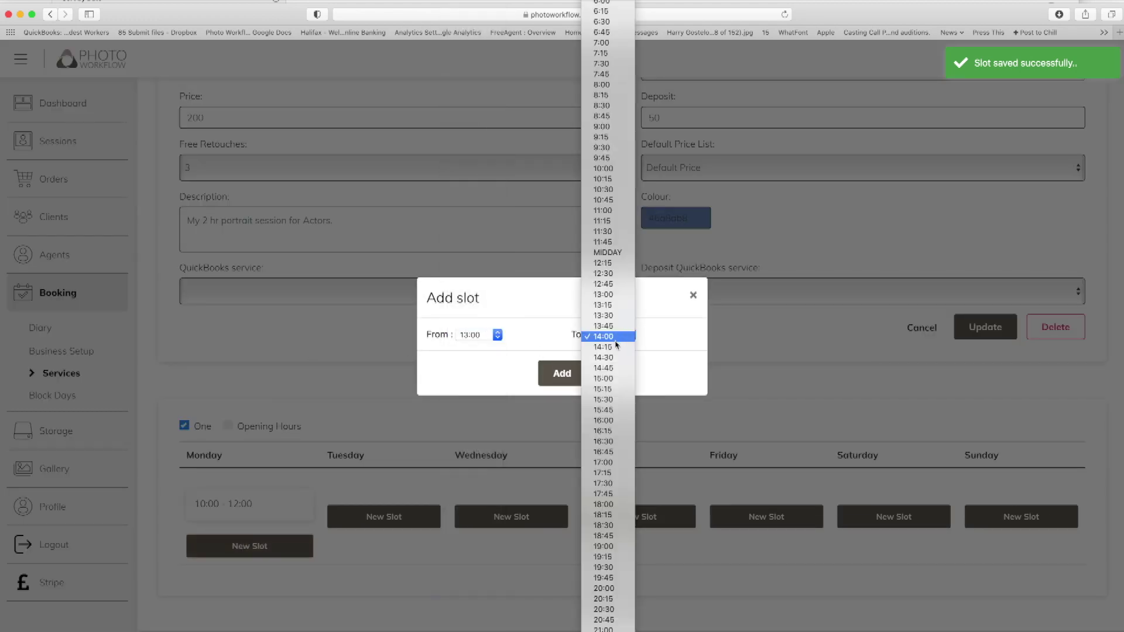
click(609, 378)
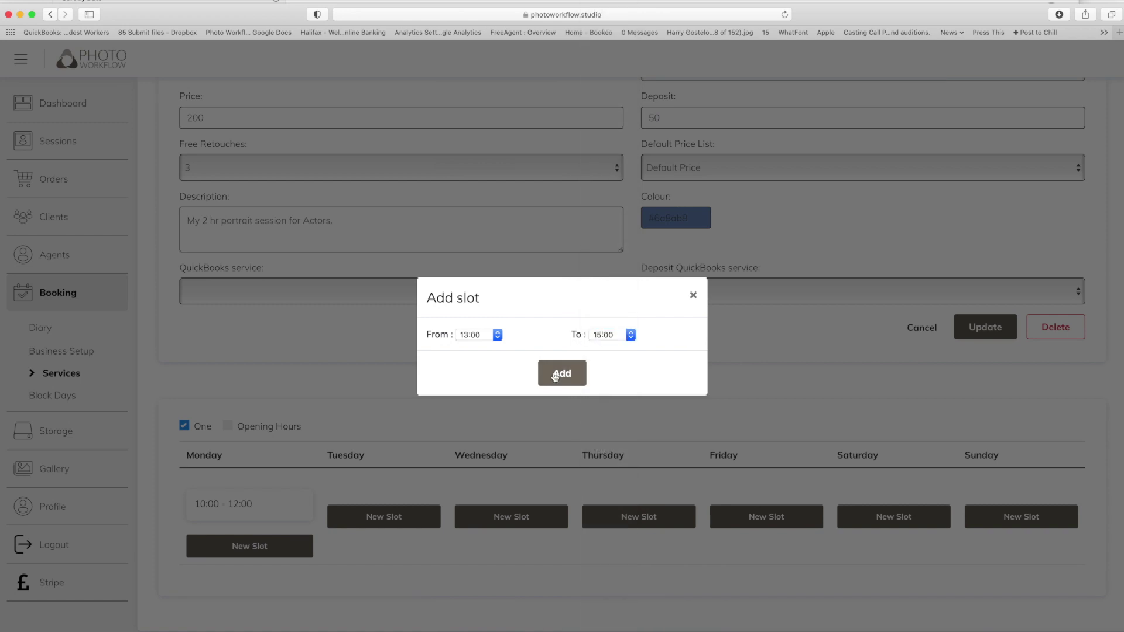
click(555, 375)
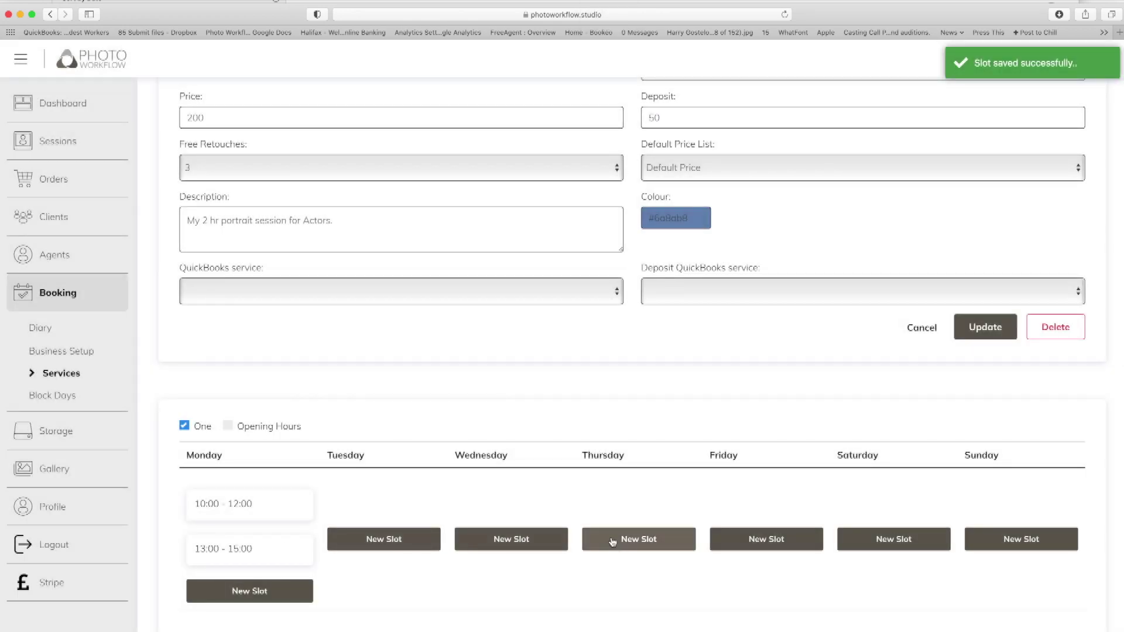
click(613, 542)
Add a Thursday booking slot from 14:00 to 16:00.
click(486, 337)
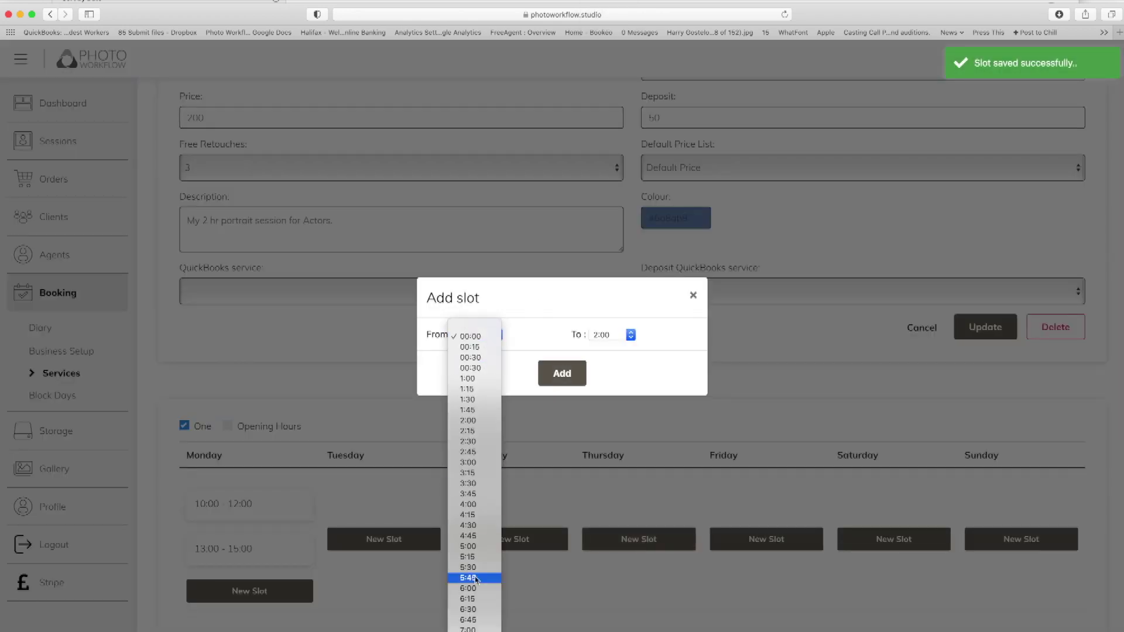
scroll(484, 577, down, 10)
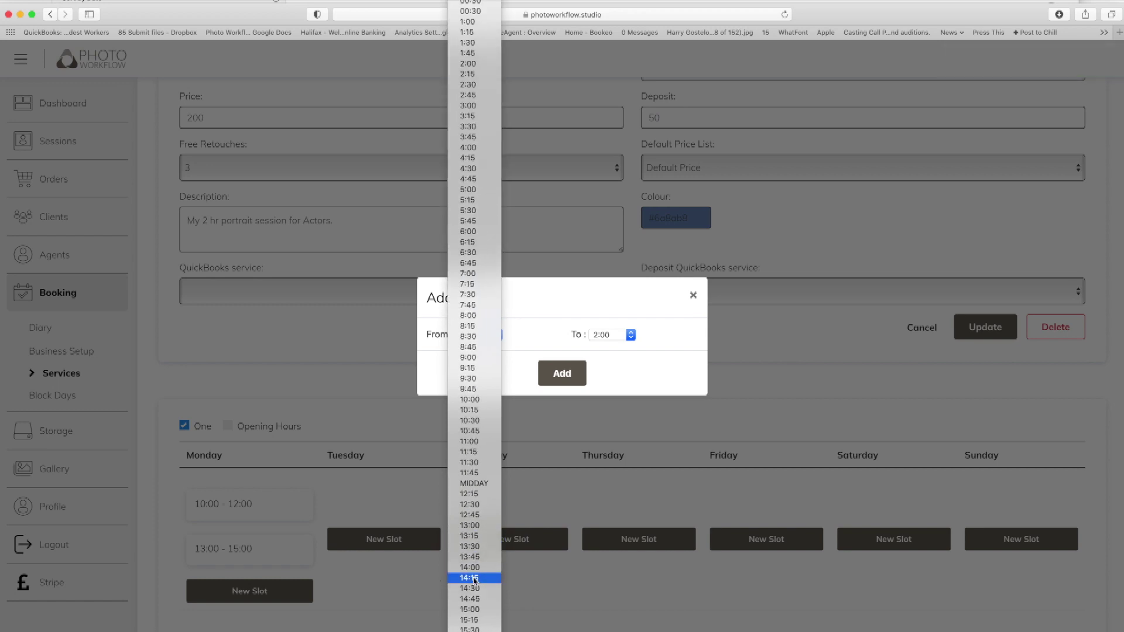
click(469, 567)
click(615, 335)
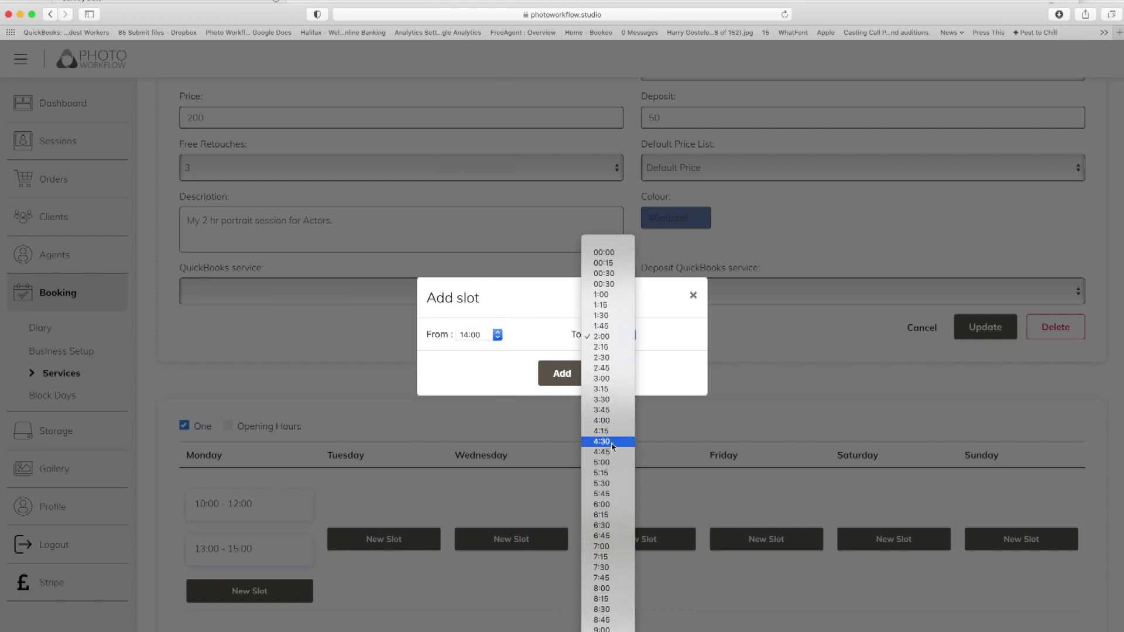
scroll(603, 621, down, 8)
scroll(603, 626, down, 6)
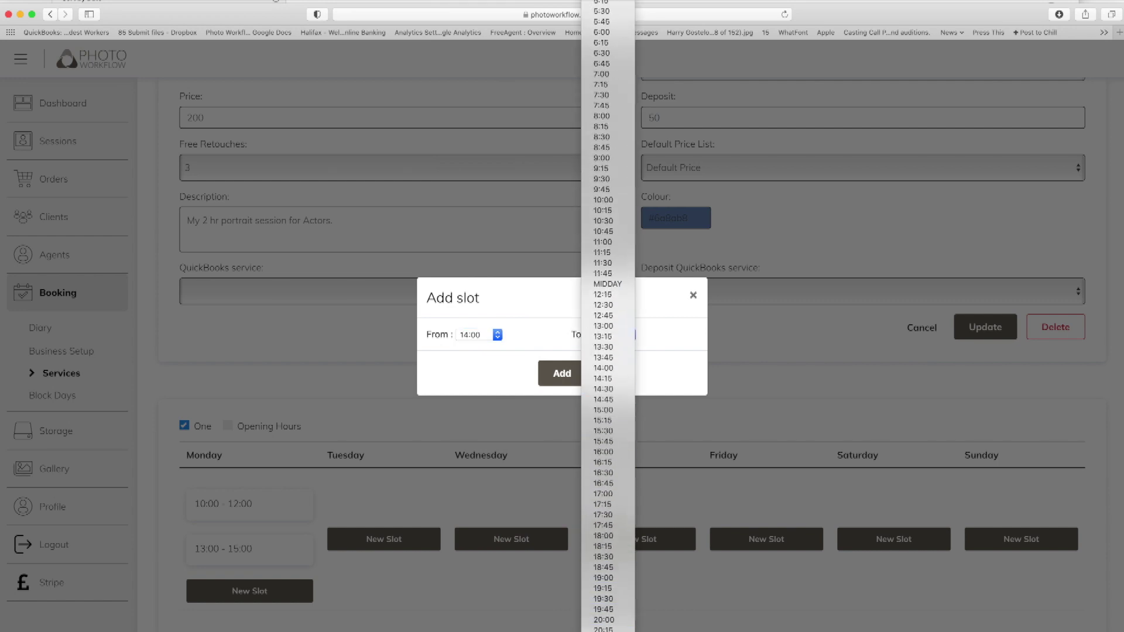
click(604, 453)
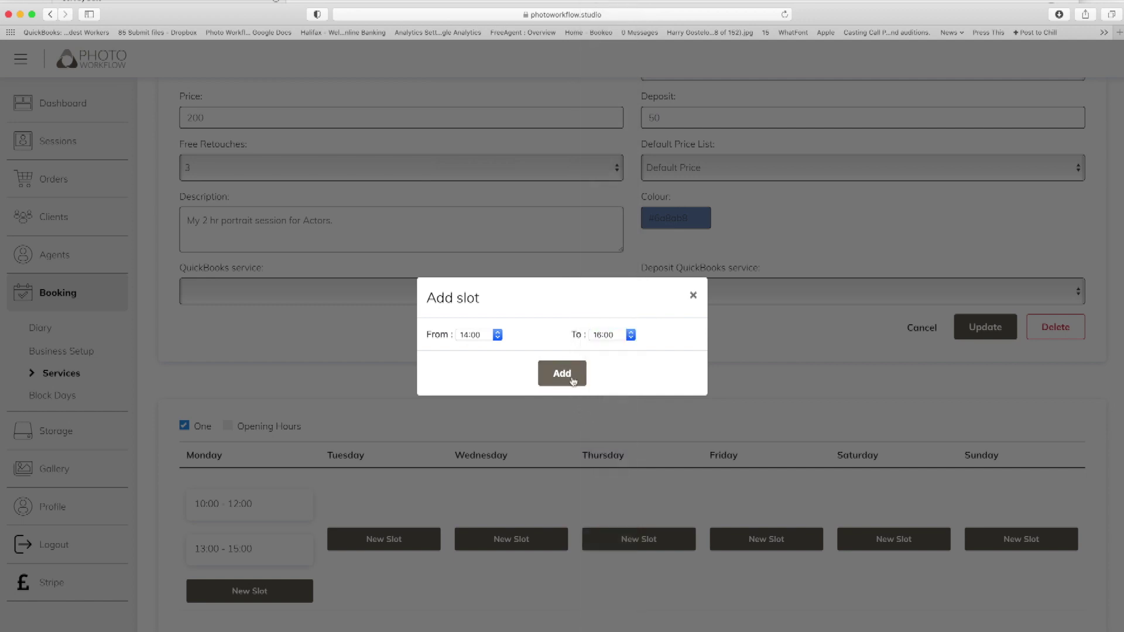
click(572, 380)
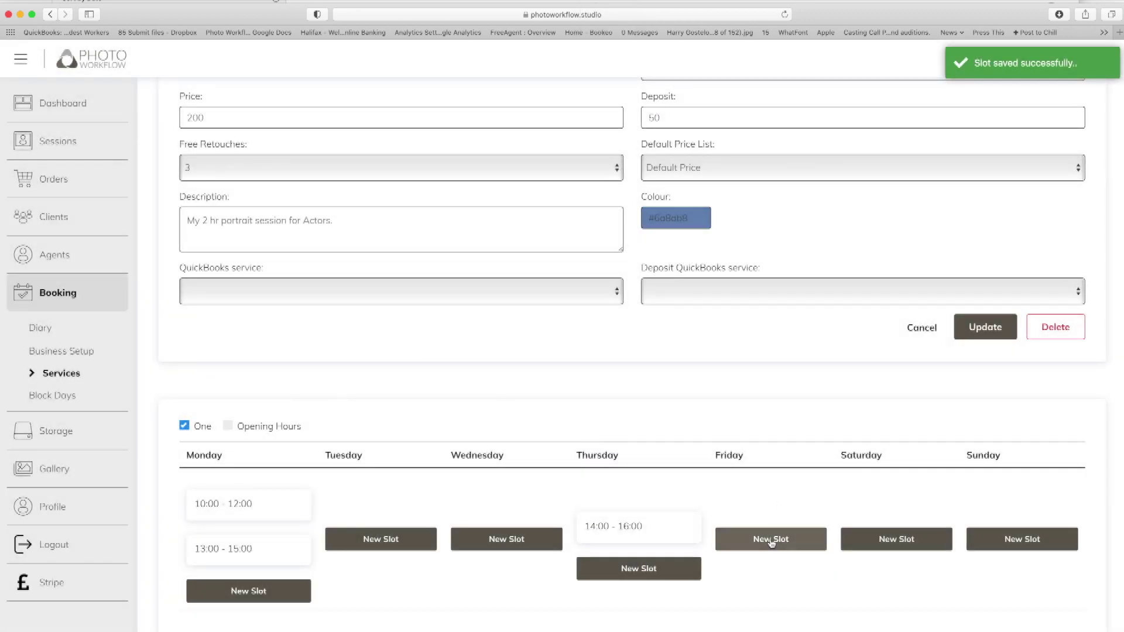
Add a Friday booking slot from 10:00 to 12:30.
click(768, 538)
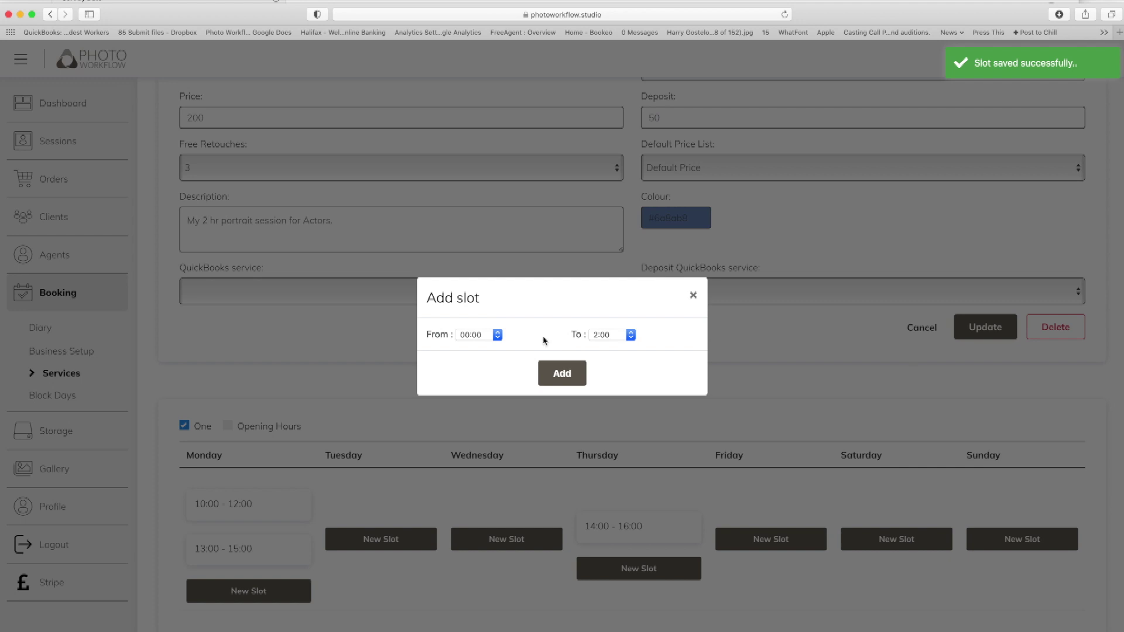
click(469, 339)
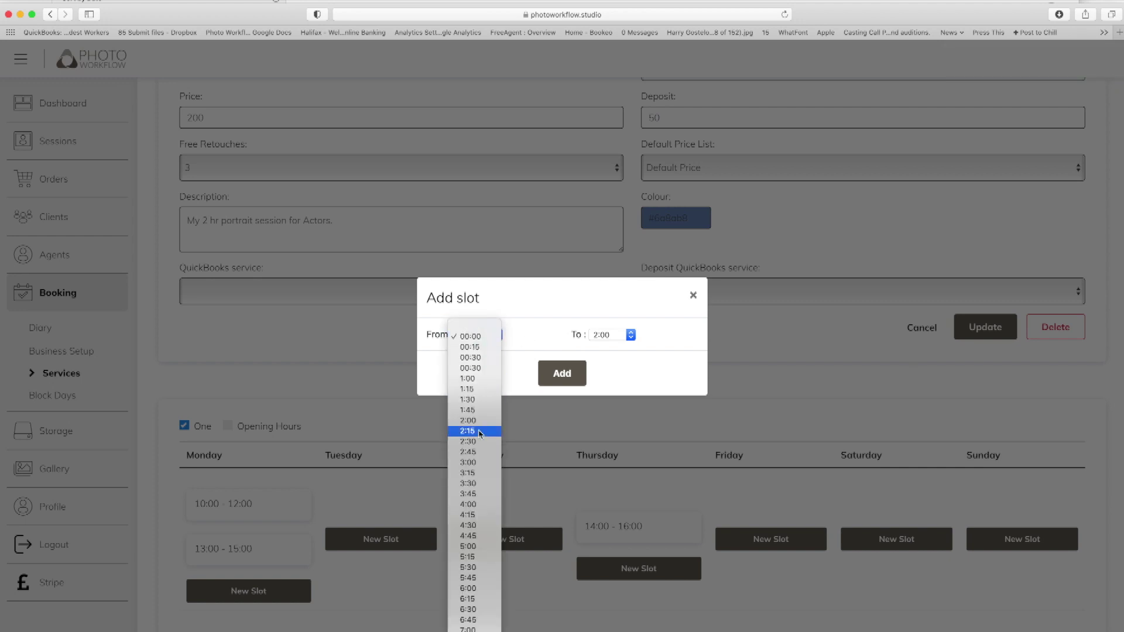
scroll(474, 421, down, 6)
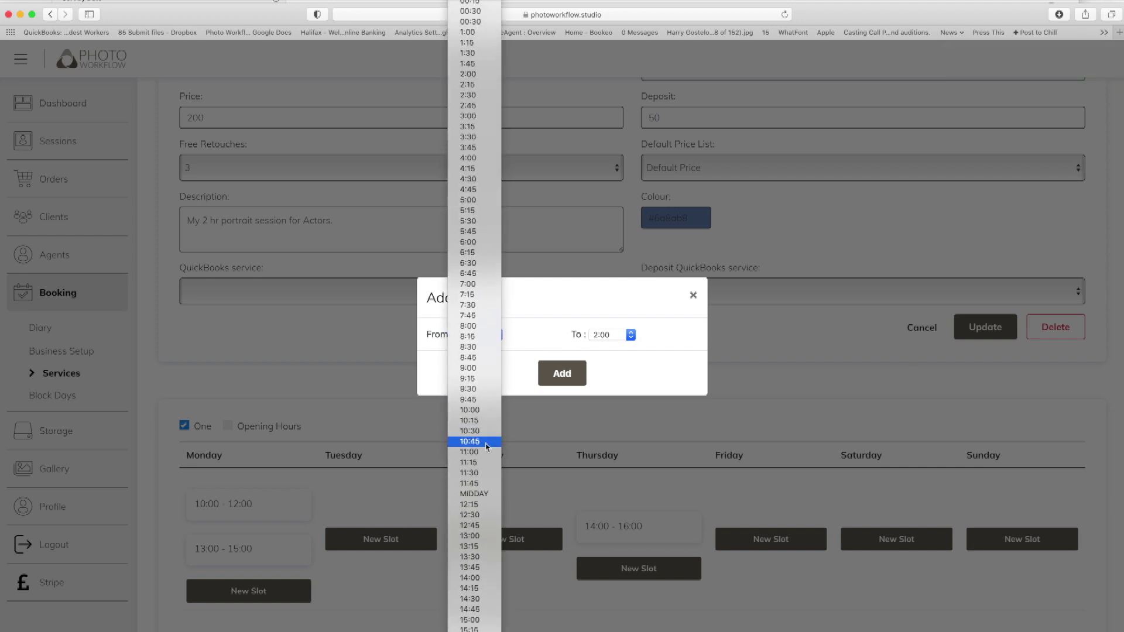
click(472, 409)
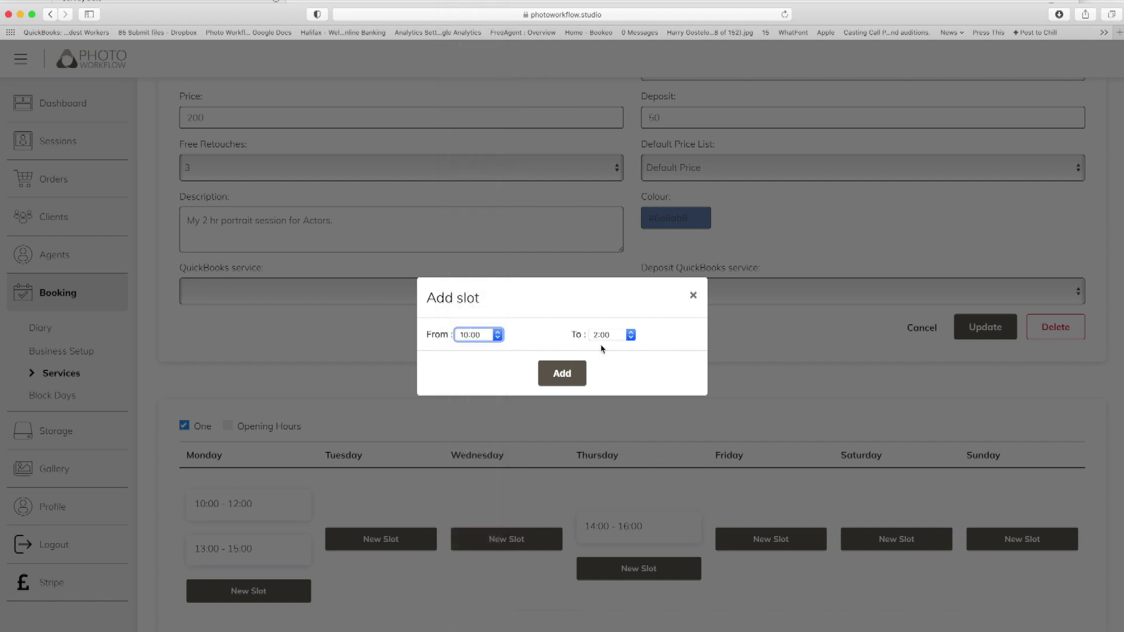
click(616, 337)
scroll(612, 609, down, 5)
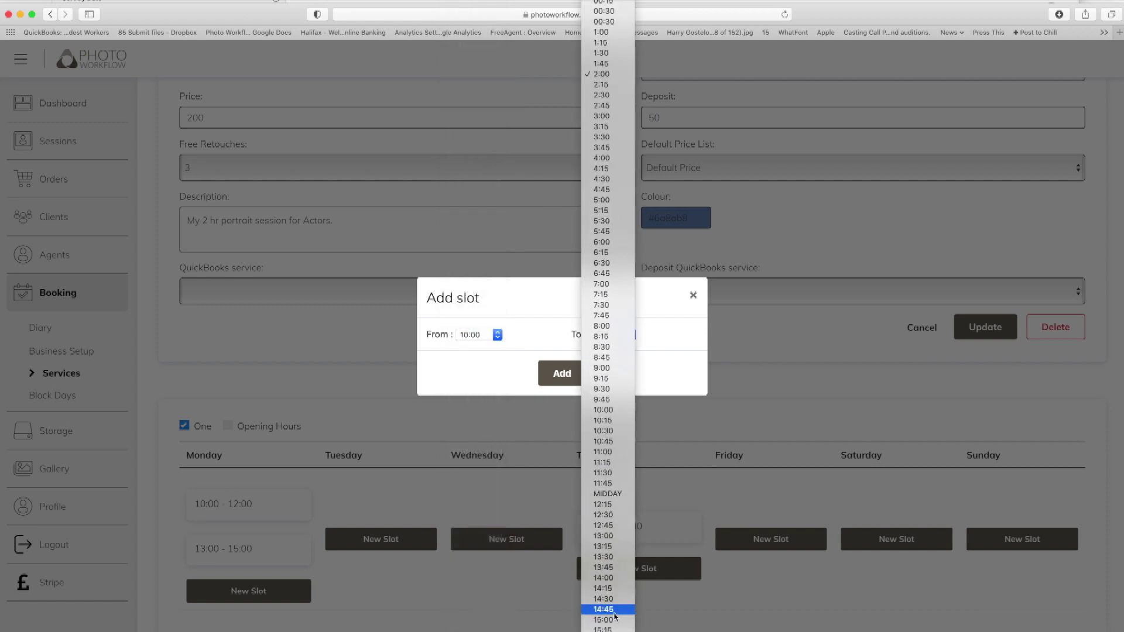
click(616, 517)
click(562, 375)
Update the Headshots service, then reopen it and save again with Default Price kept.
scroll(598, 395, down, 3)
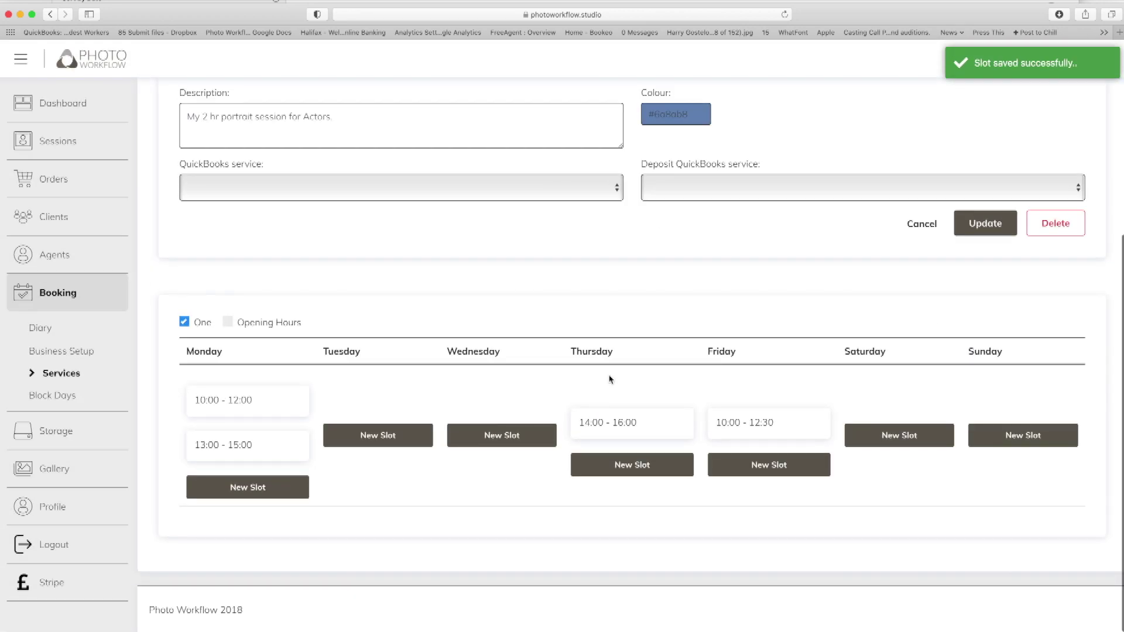
scroll(642, 328, up, 5)
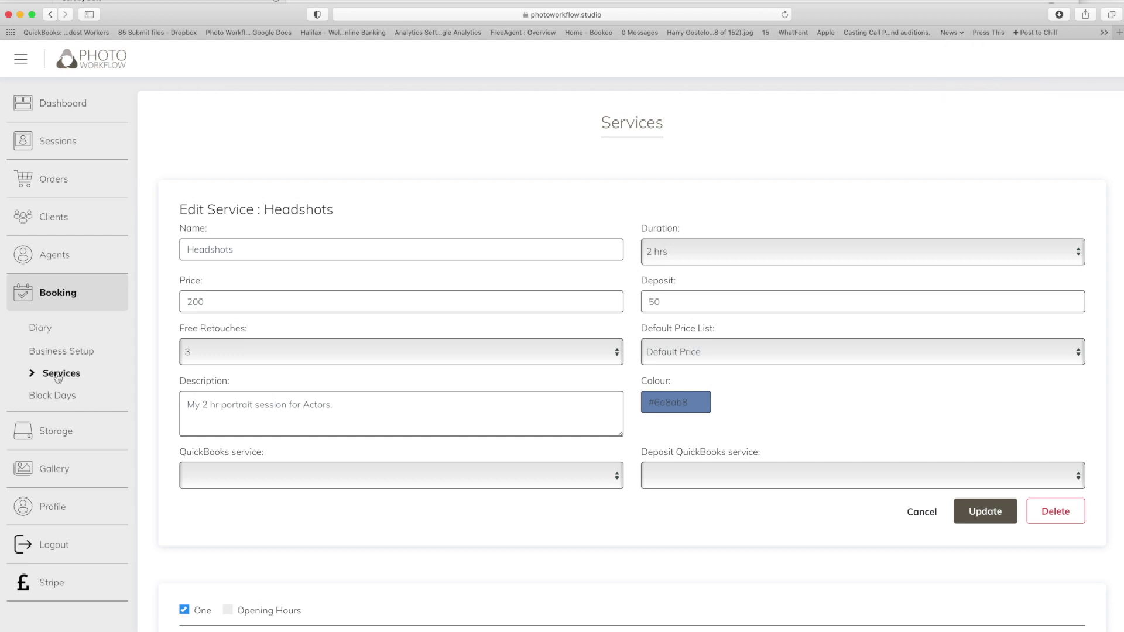
scroll(648, 372, down, 5)
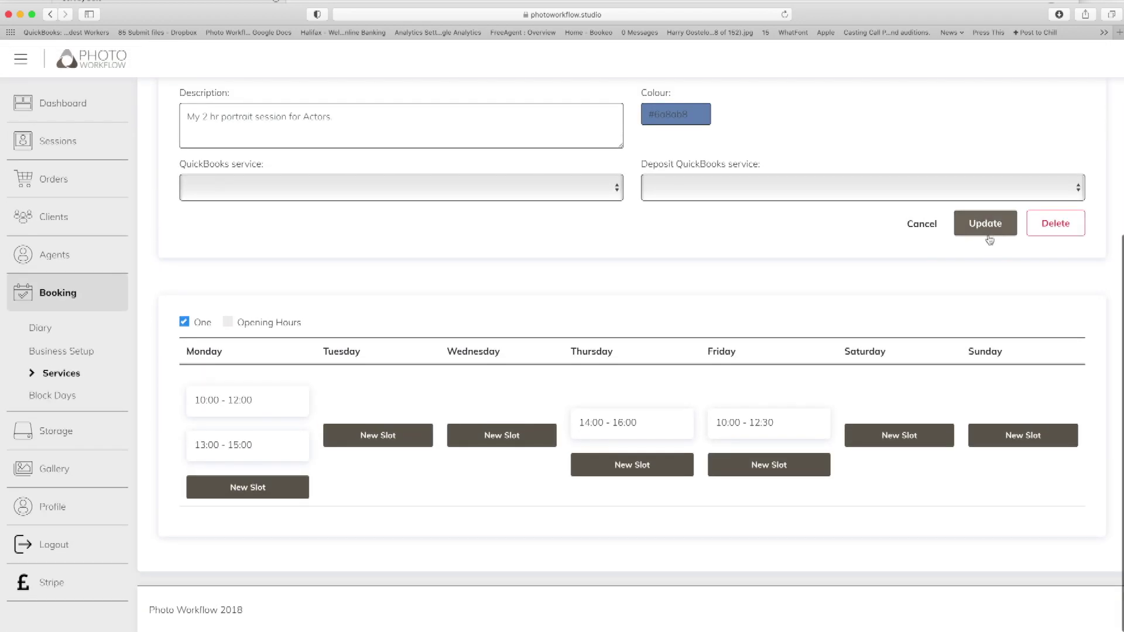
click(986, 227)
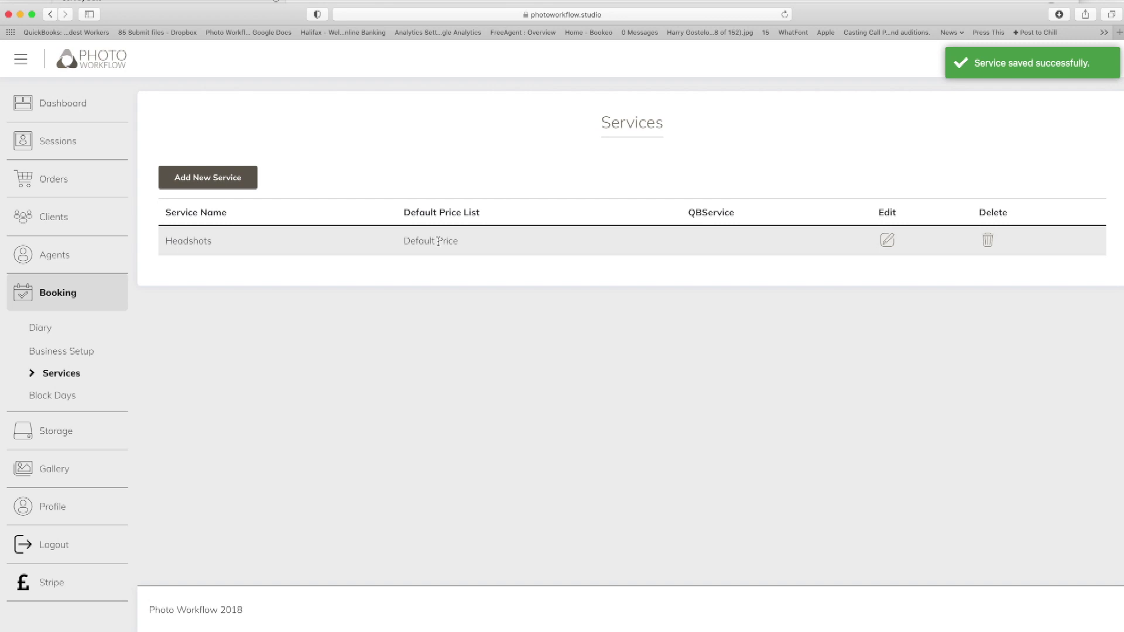
click(887, 241)
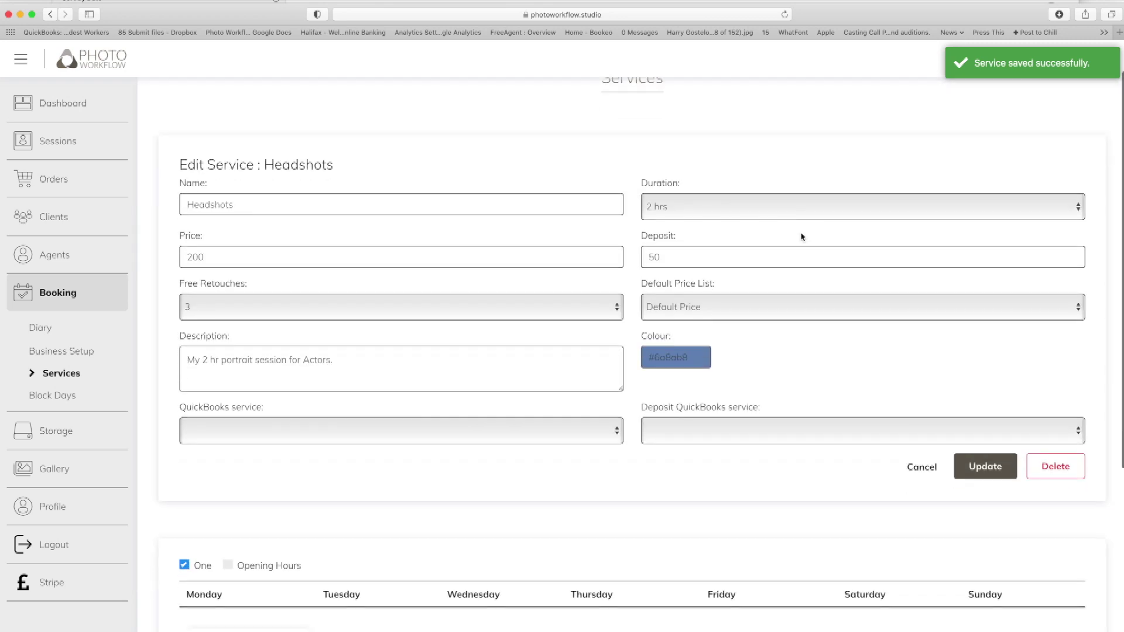
click(801, 235)
click(750, 430)
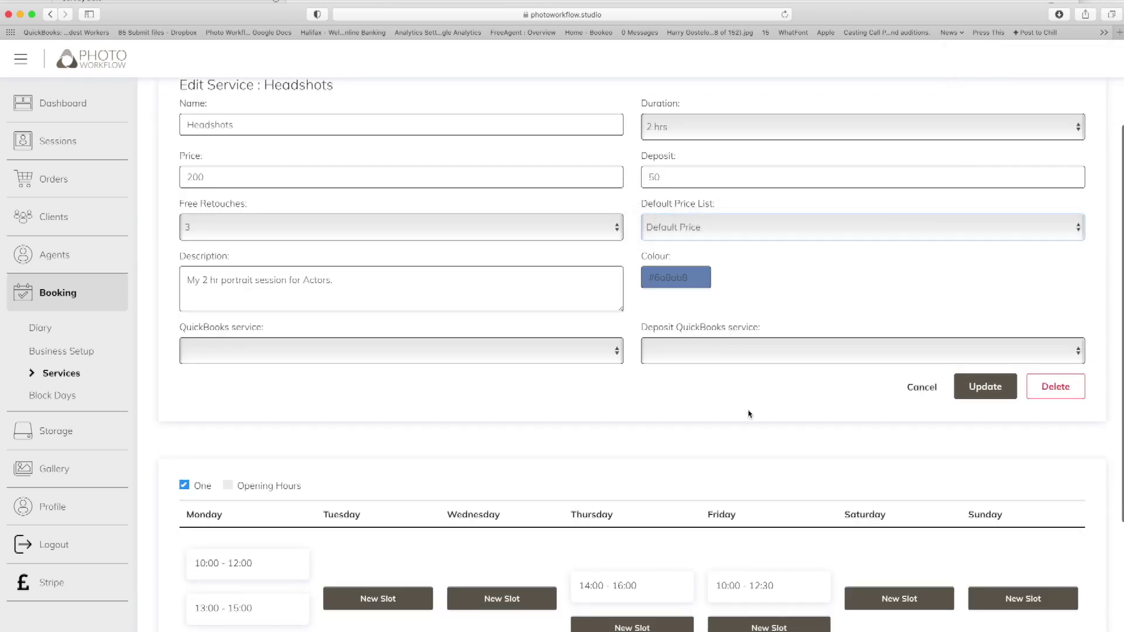
scroll(750, 414, down, 2)
click(983, 326)
Enable a fourth booking question, 'Where did you train', in Business Setup.
click(101, 355)
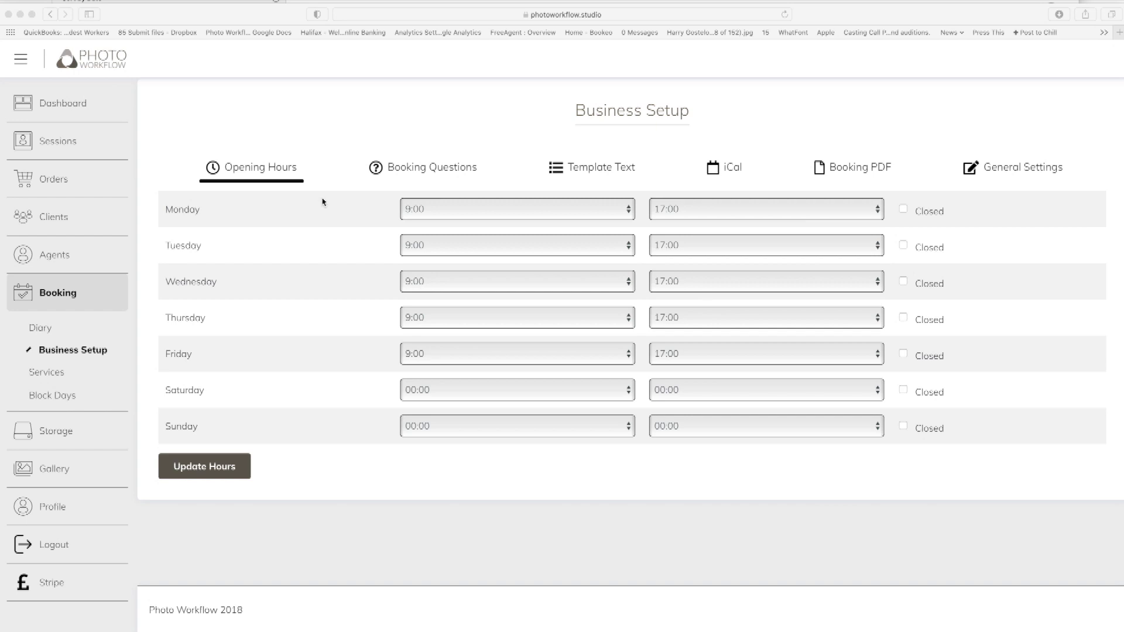
click(427, 171)
click(426, 170)
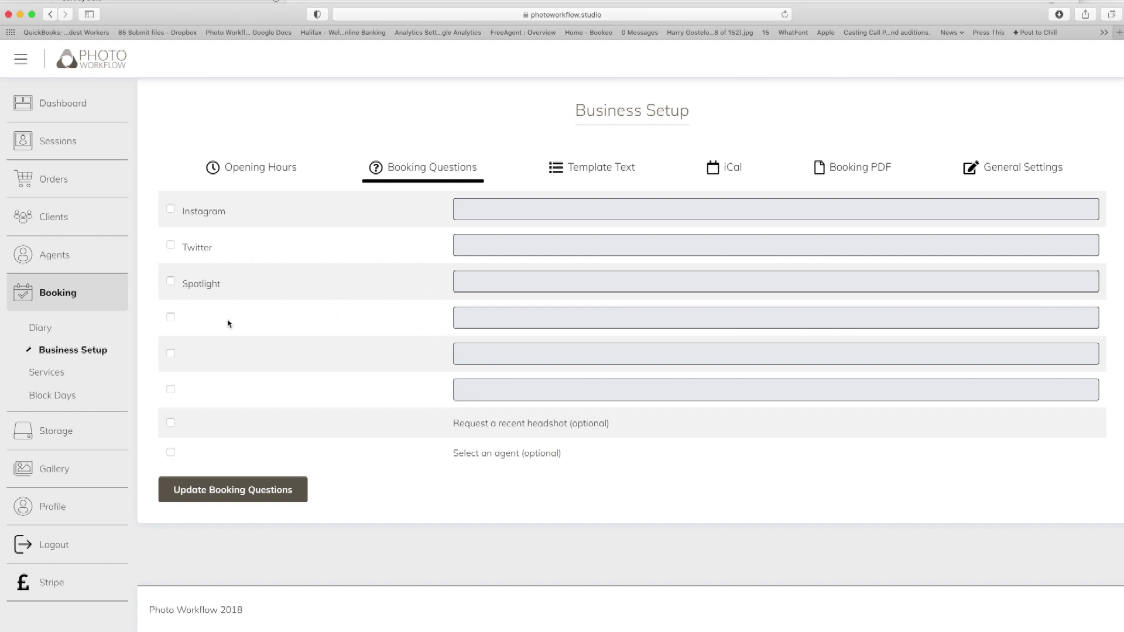
click(171, 317)
click(520, 322)
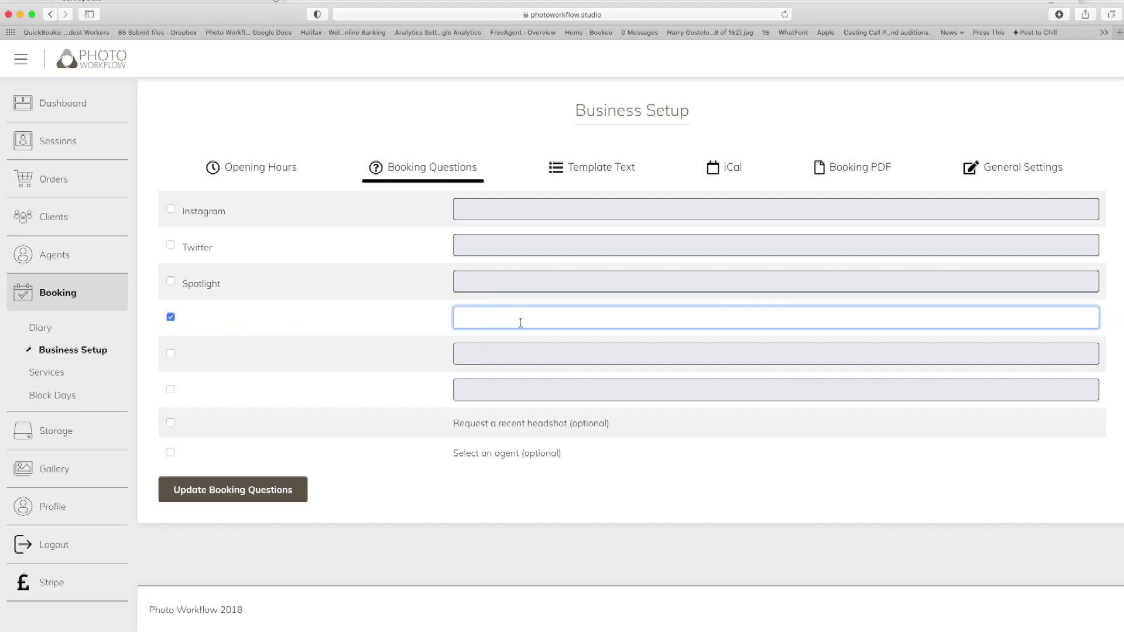
text(Where did you train)
Add a fifth question 'What are your character types' and request a recent headshot, leaving agent selection off.
click(171, 353)
click(497, 354)
text(What are your characte)
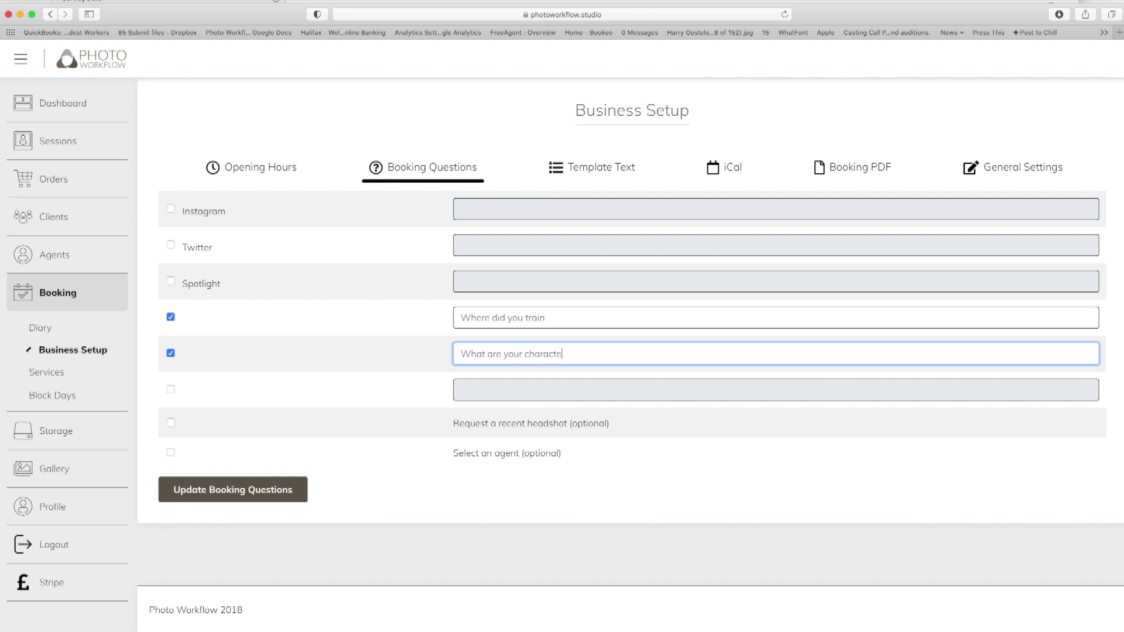
text(r types)
click(171, 423)
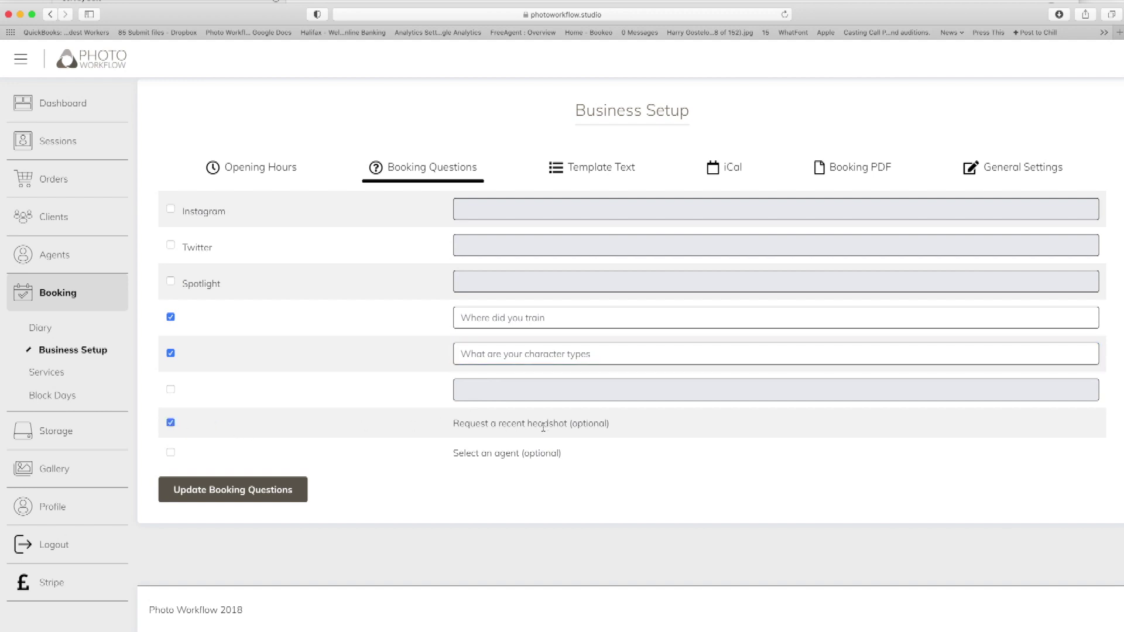
click(171, 452)
click(170, 453)
Save the updated booking questions.
click(590, 176)
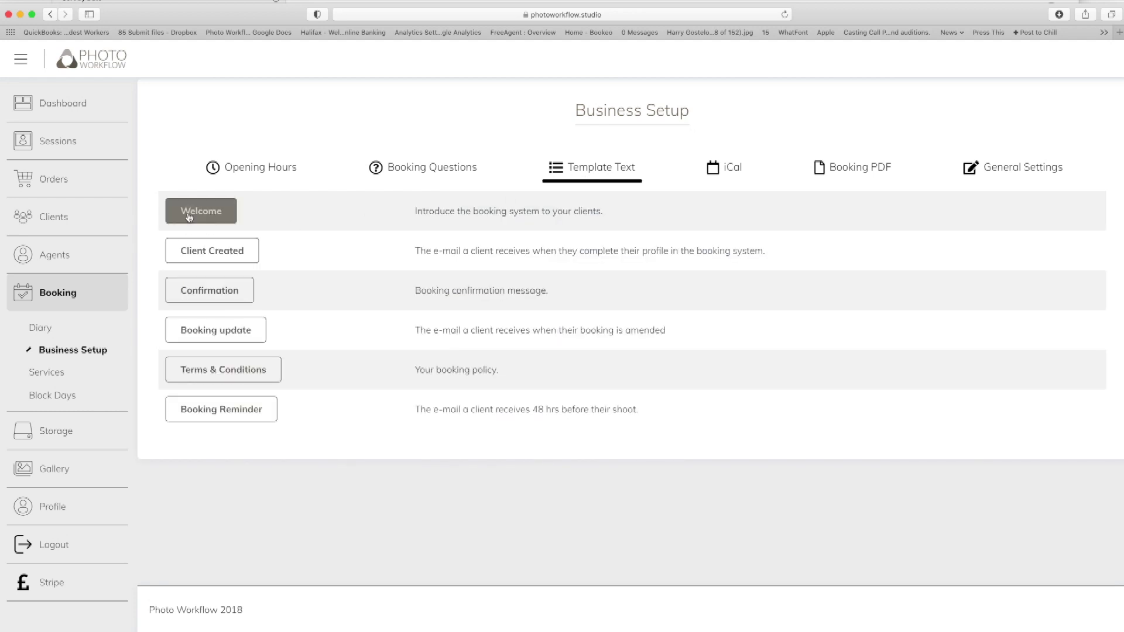
click(433, 173)
click(254, 495)
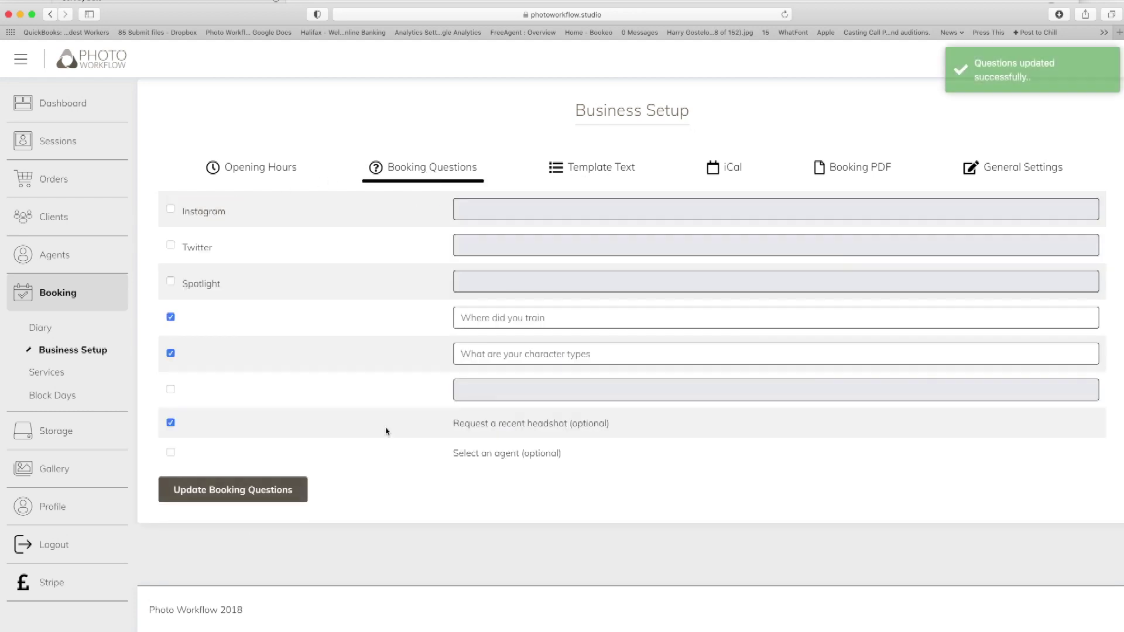
Preview the Welcome template note without changes, then view the iCal feed link.
click(591, 170)
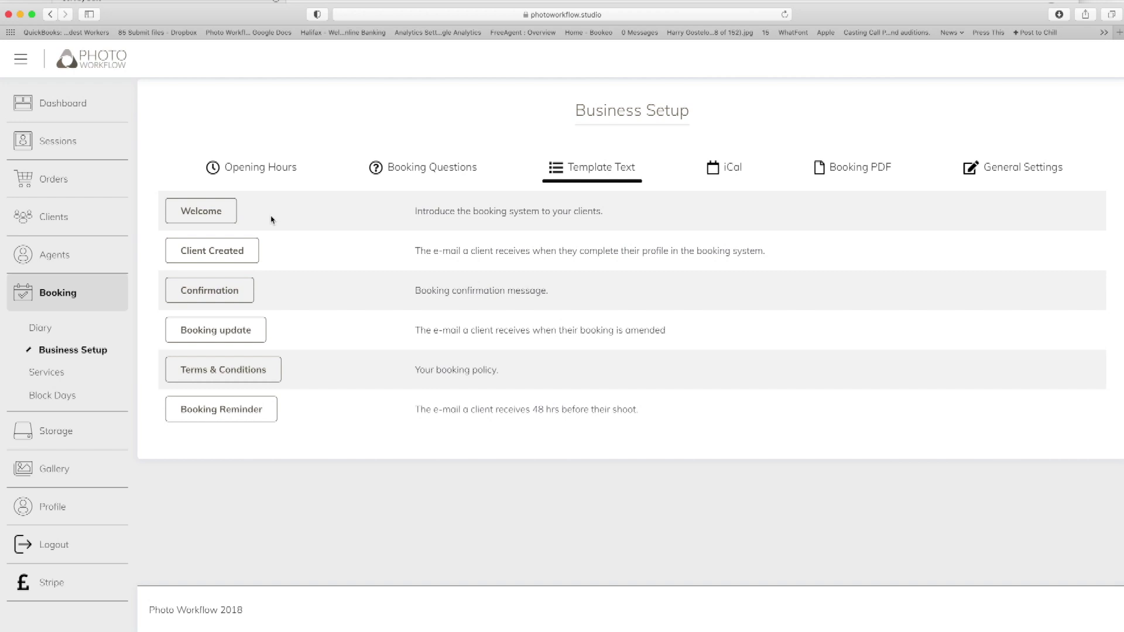
click(230, 215)
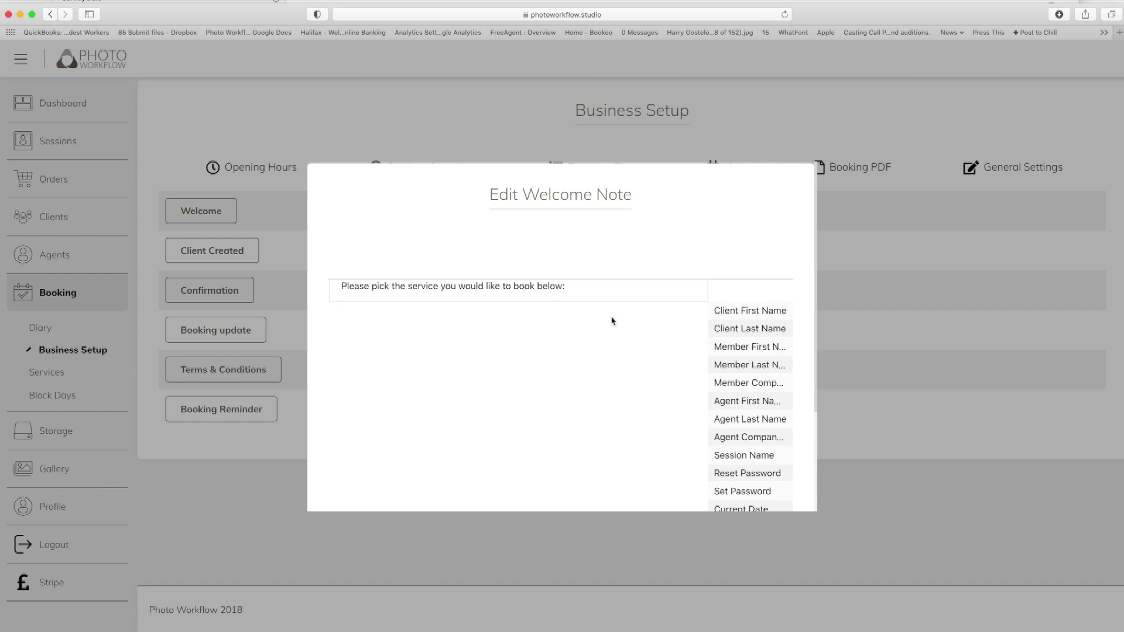
scroll(668, 335, down, 3)
click(721, 496)
click(735, 174)
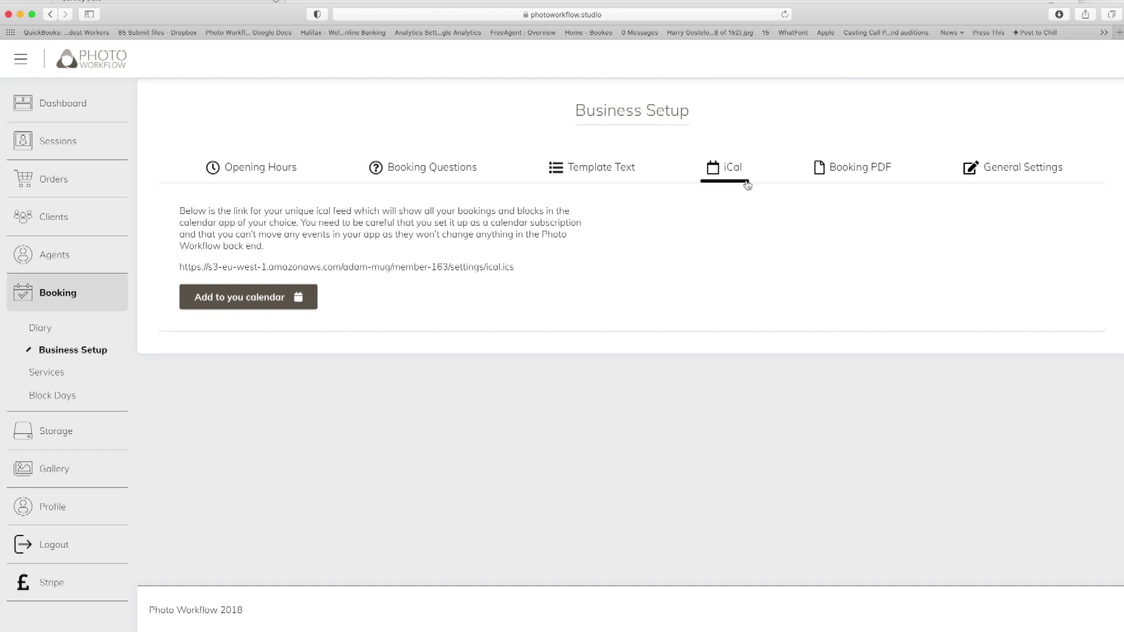
Look over the Booking PDF settings, then switch to General Settings.
click(864, 172)
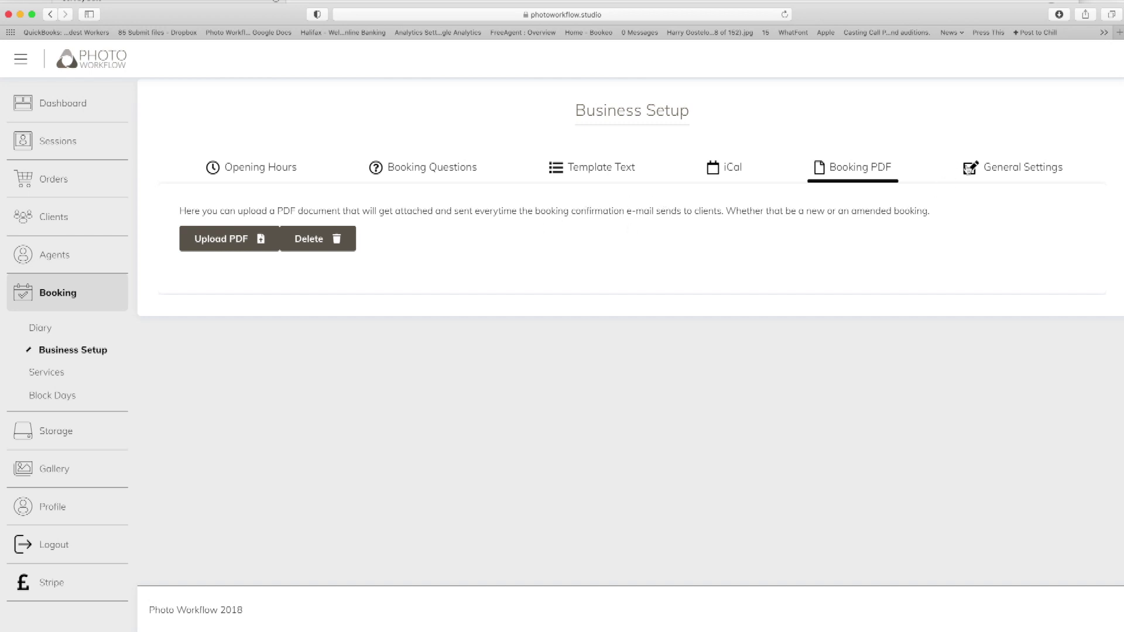
click(967, 169)
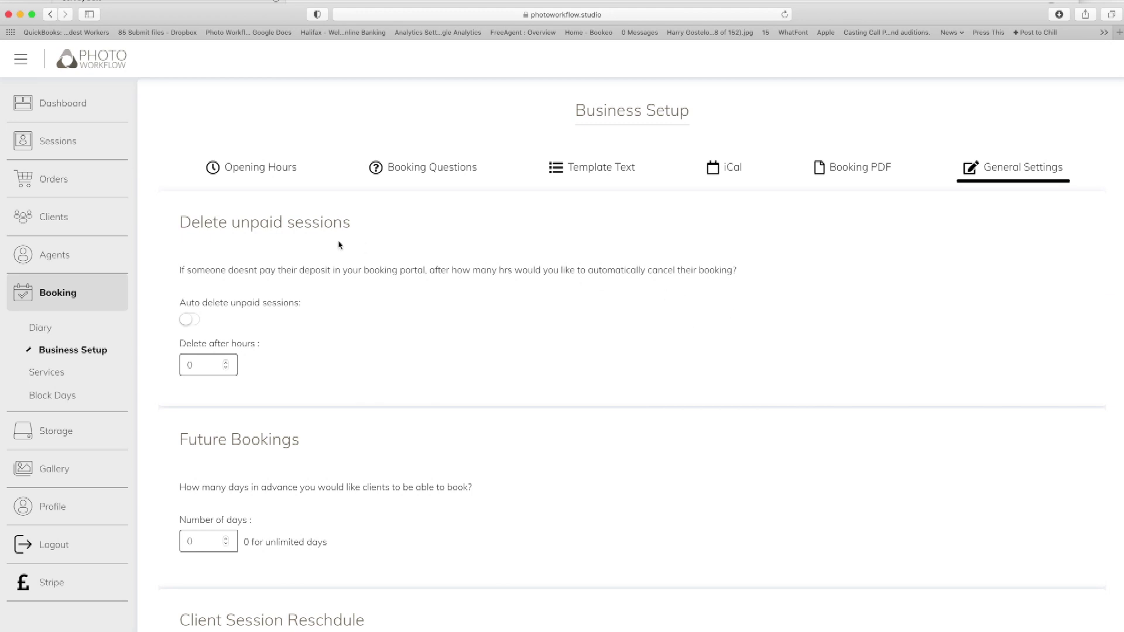
Turn on automatic deletion of unpaid sessions after 2 hours.
scroll(318, 241, down, 2)
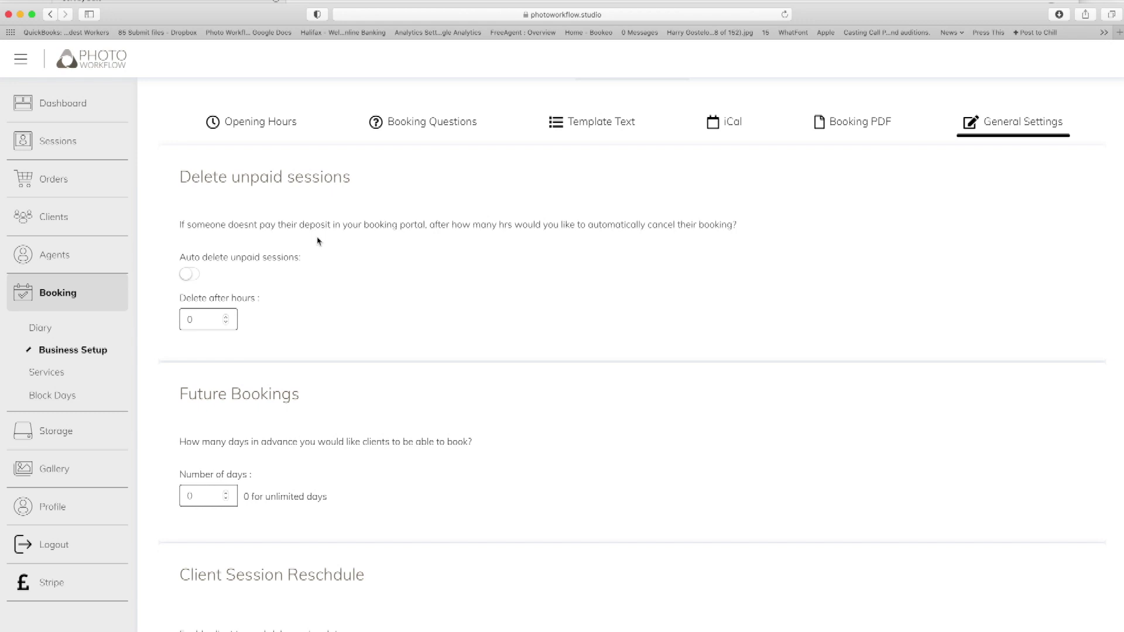
click(187, 274)
click(226, 319)
text(2)
Allow clients to reschedule their session dates.
scroll(305, 282, down, 5)
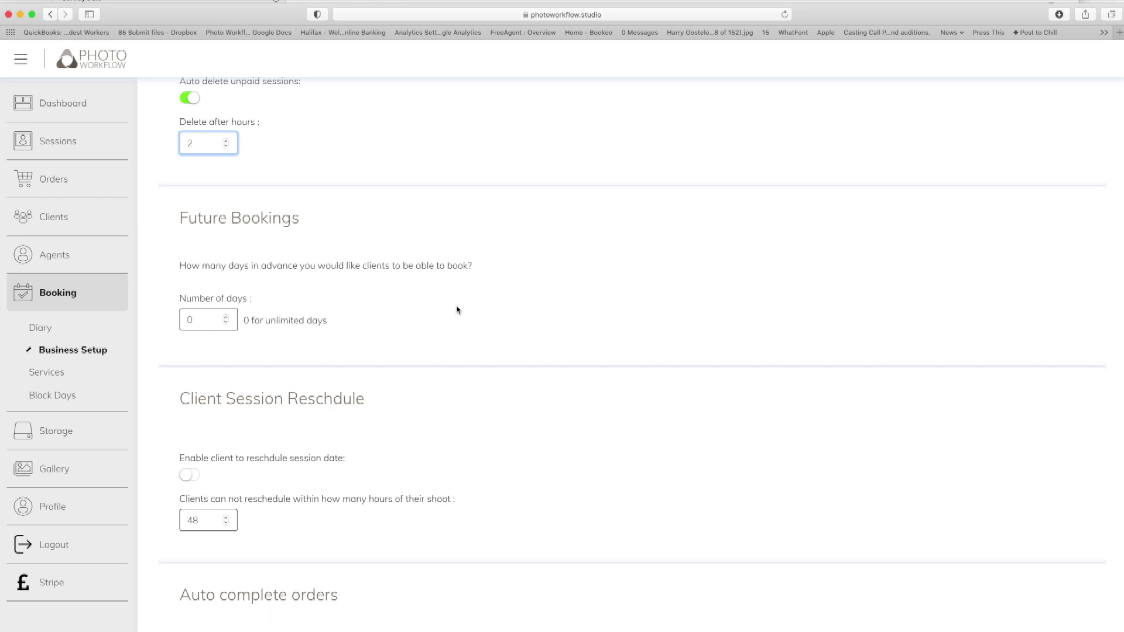
scroll(458, 309, down, 4)
click(185, 321)
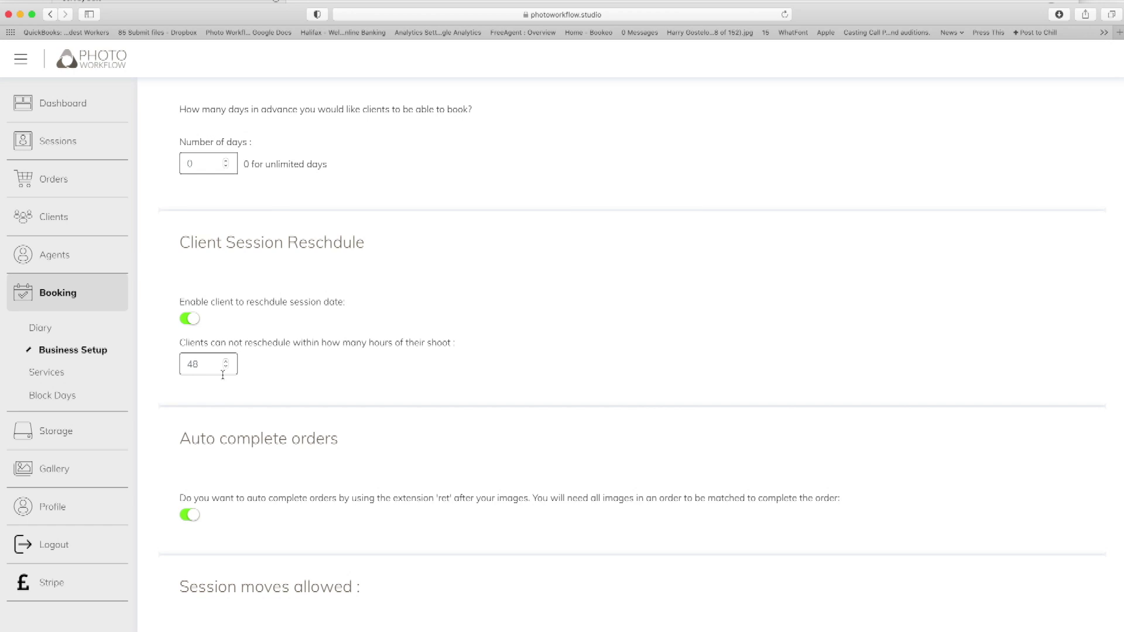
scroll(520, 351, down, 3)
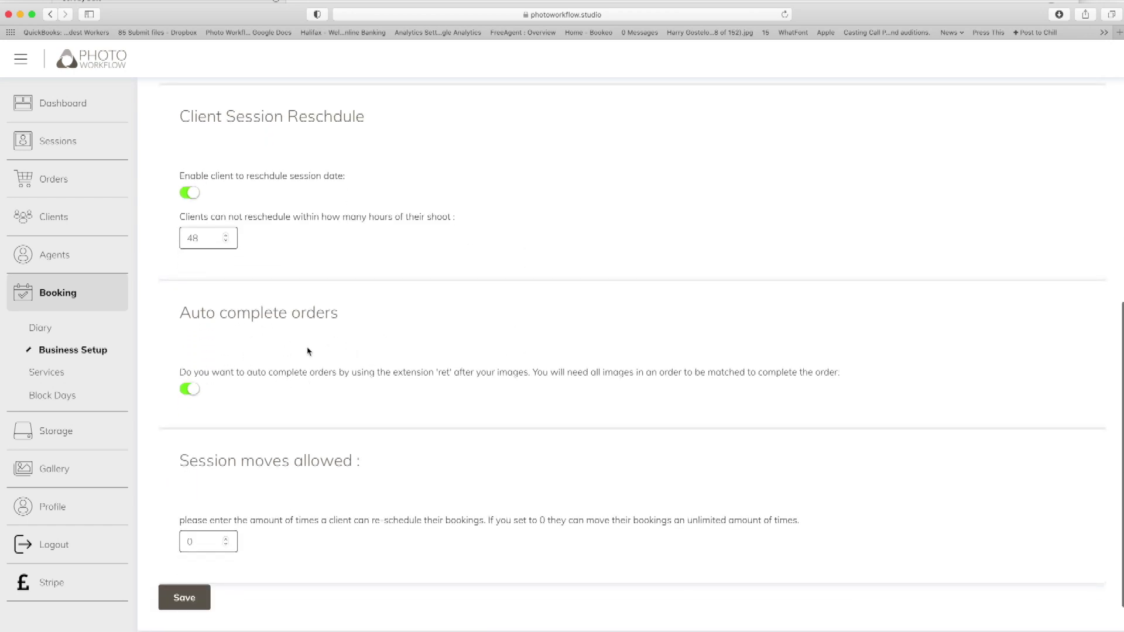
scroll(450, 335, down, 1)
scroll(450, 335, down, 1)
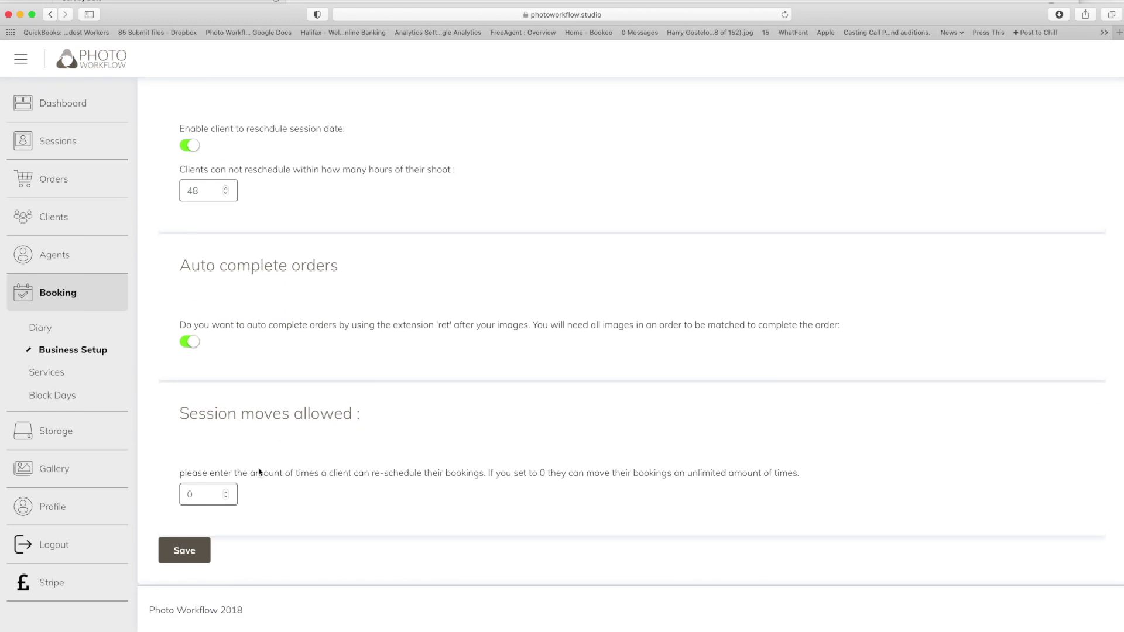
scroll(310, 160, up, 1)
scroll(314, 162, up, 2)
scroll(318, 155, down, 3)
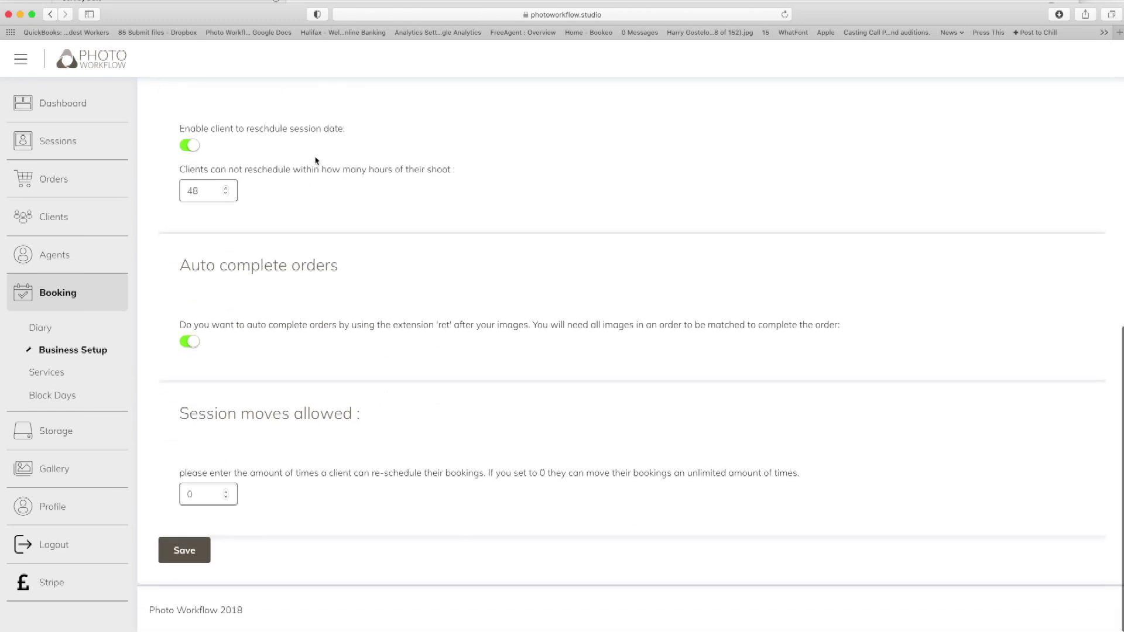
scroll(311, 151, up, 2)
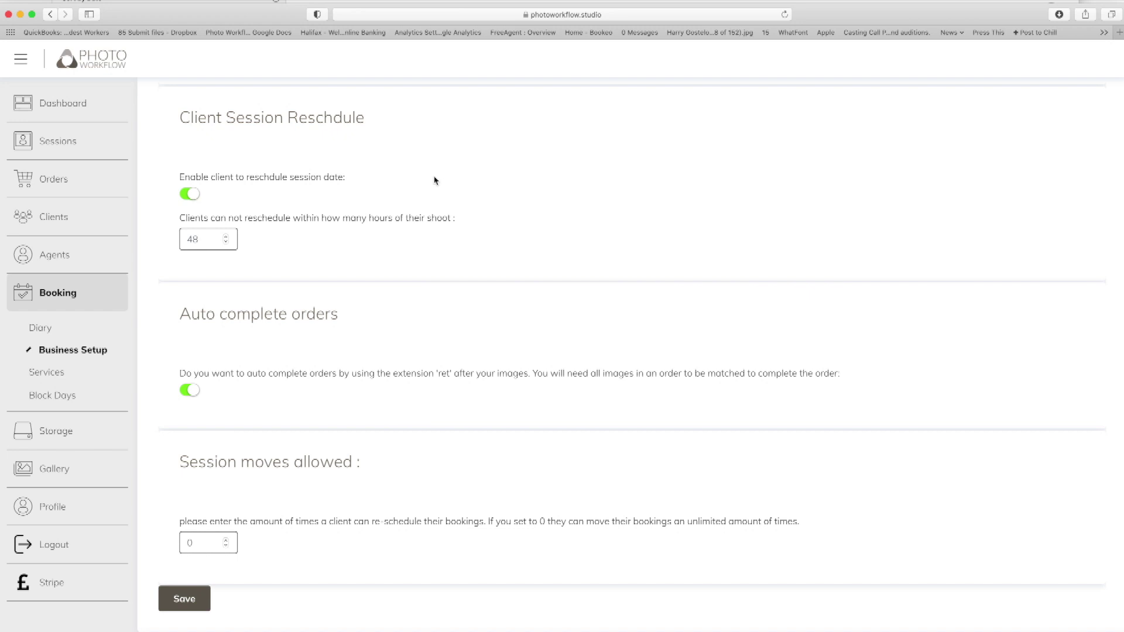
scroll(435, 180, up, 8)
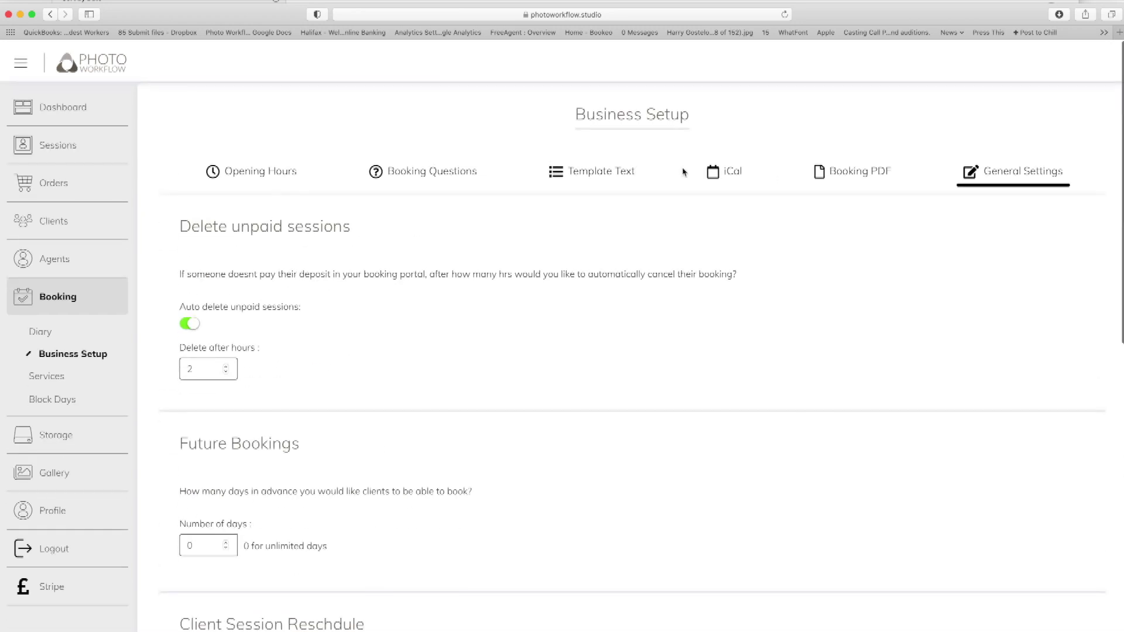
Look back through the Business Setup tabs and go to the booking Diary.
click(856, 175)
click(736, 174)
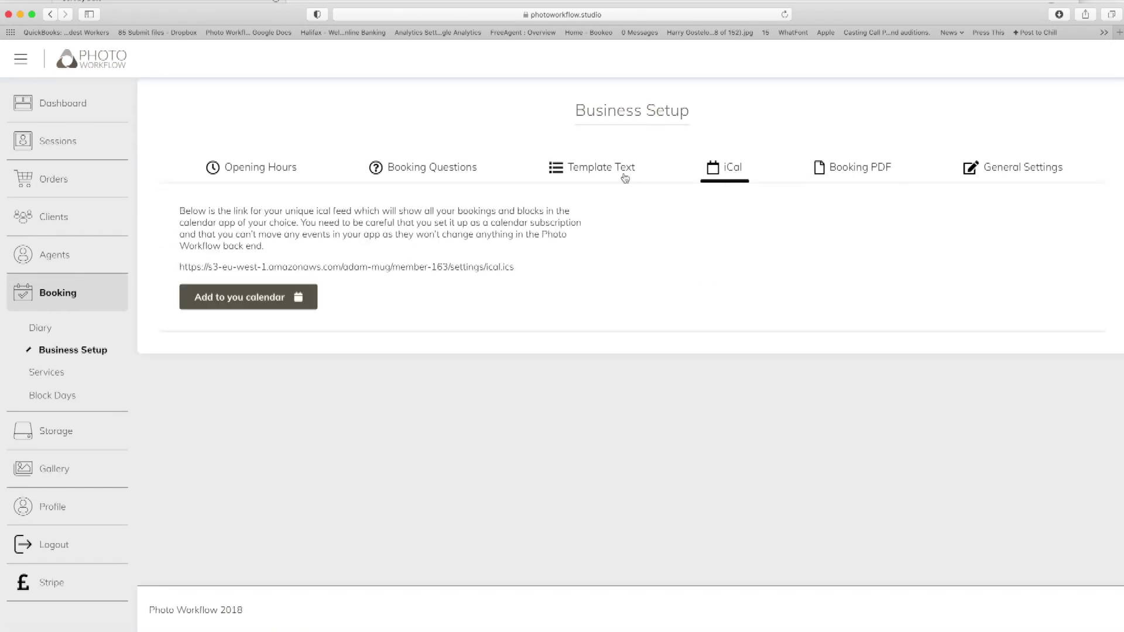
click(624, 174)
click(428, 170)
click(265, 170)
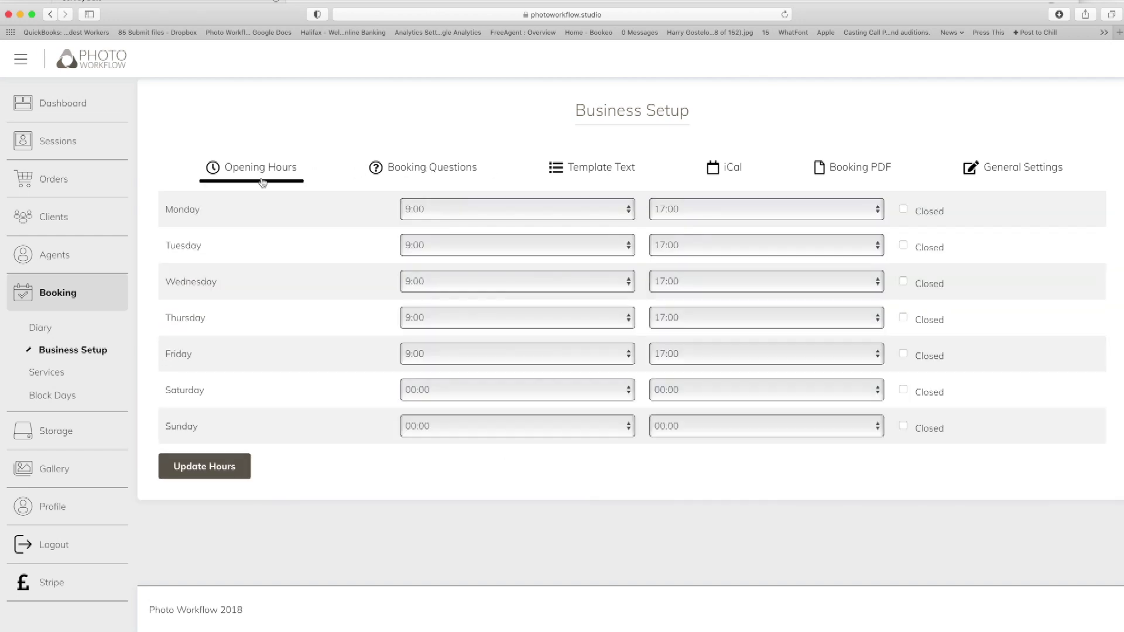
click(54, 328)
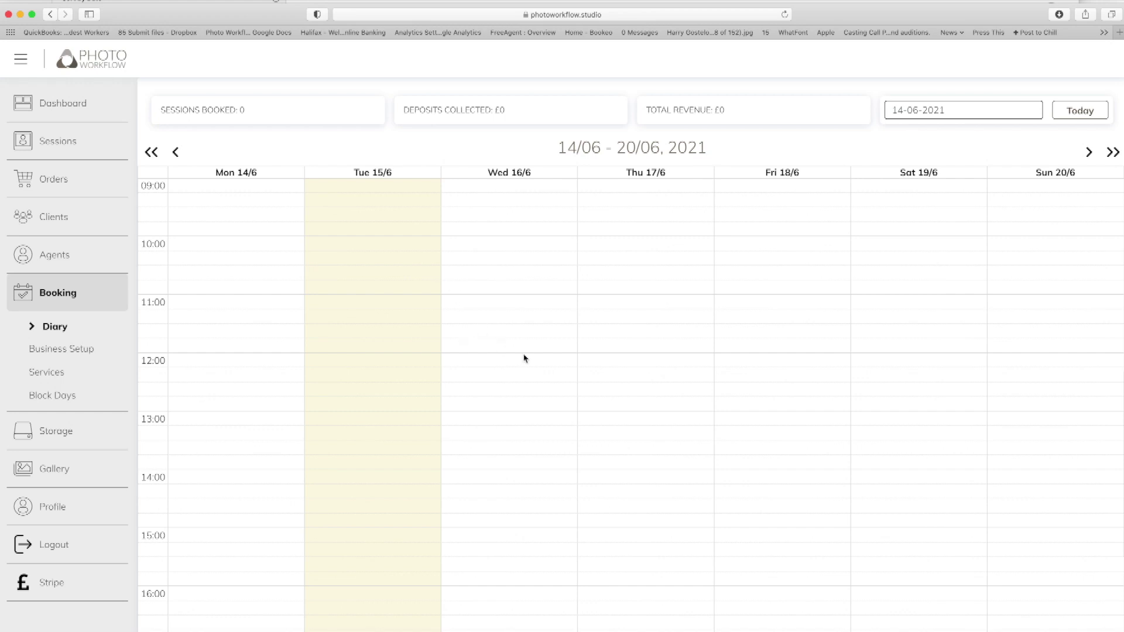
Block Tuesday 15 June from 10:00 to midday as a no-work period named Dentist.
click(395, 250)
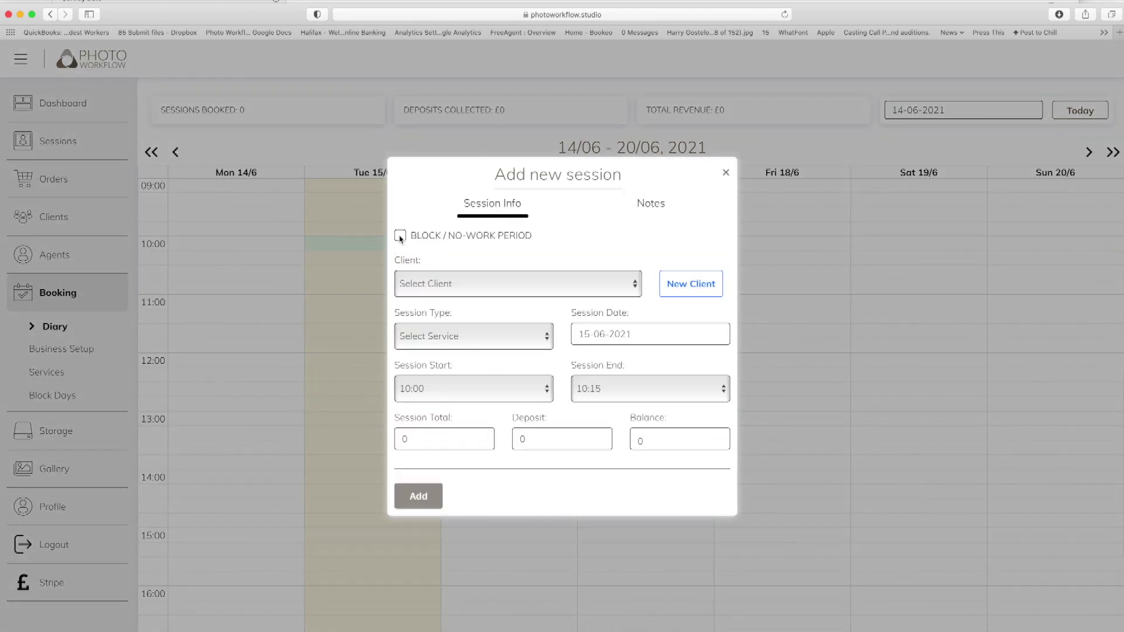
click(400, 236)
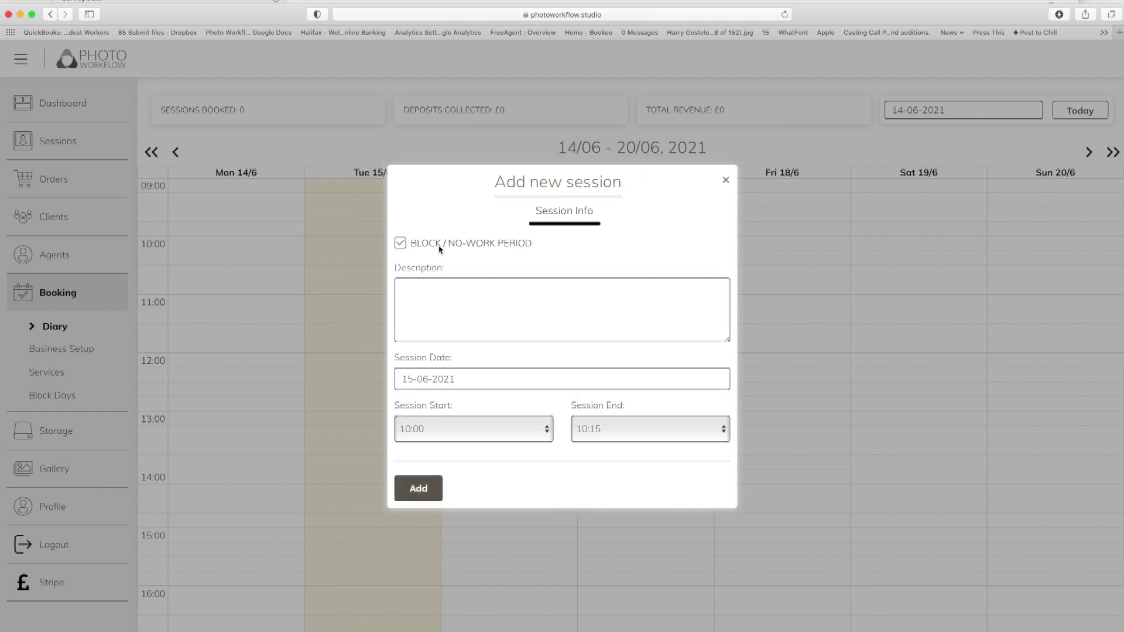
click(438, 289)
text(Dentist)
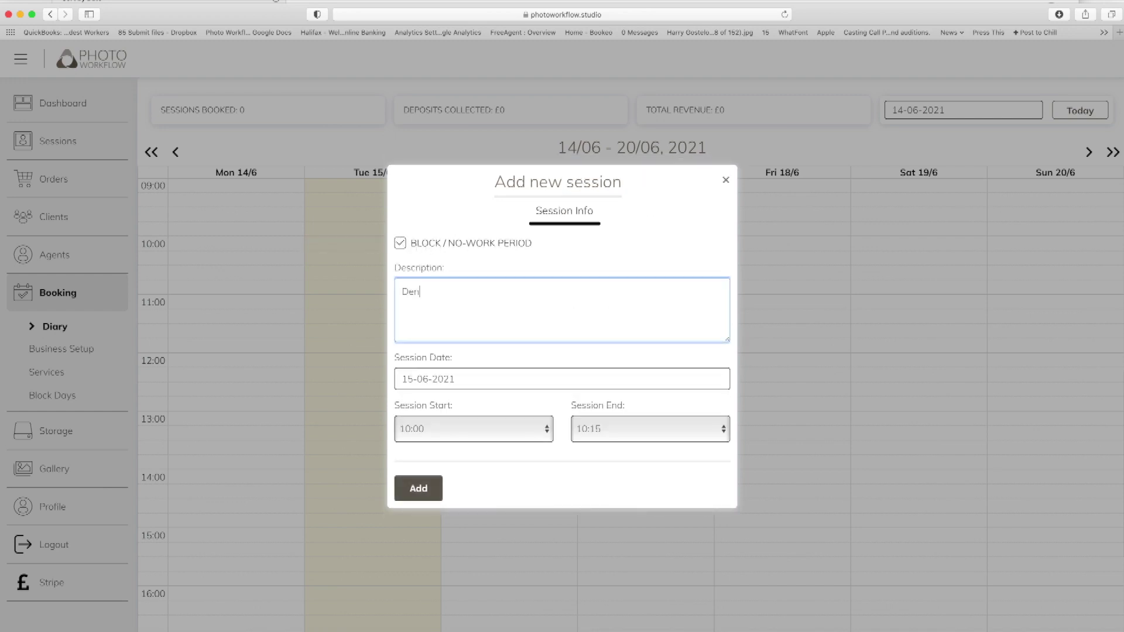
click(647, 436)
click(640, 520)
click(429, 497)
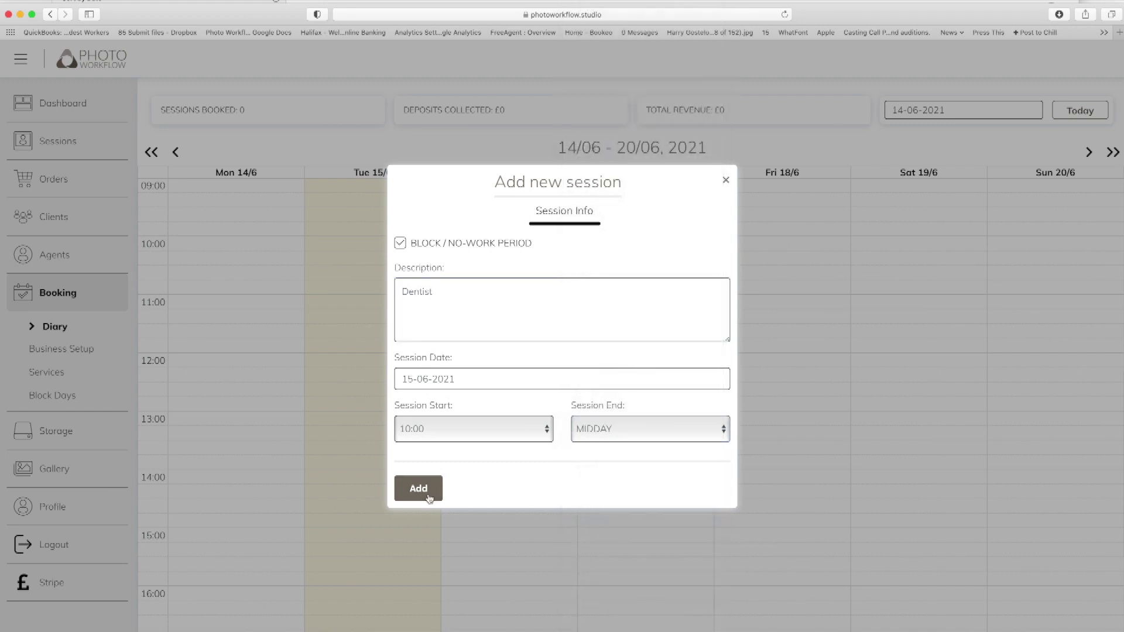
click(727, 179)
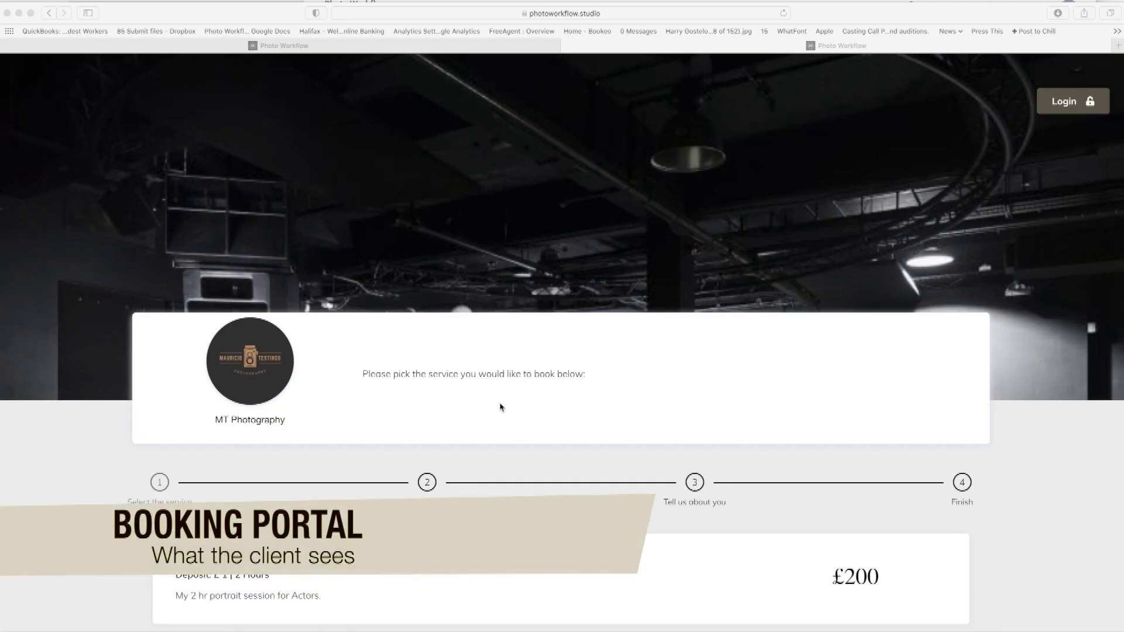
Reload the MT Photography client portal so it lists Headshots at £200.
click(606, 12)
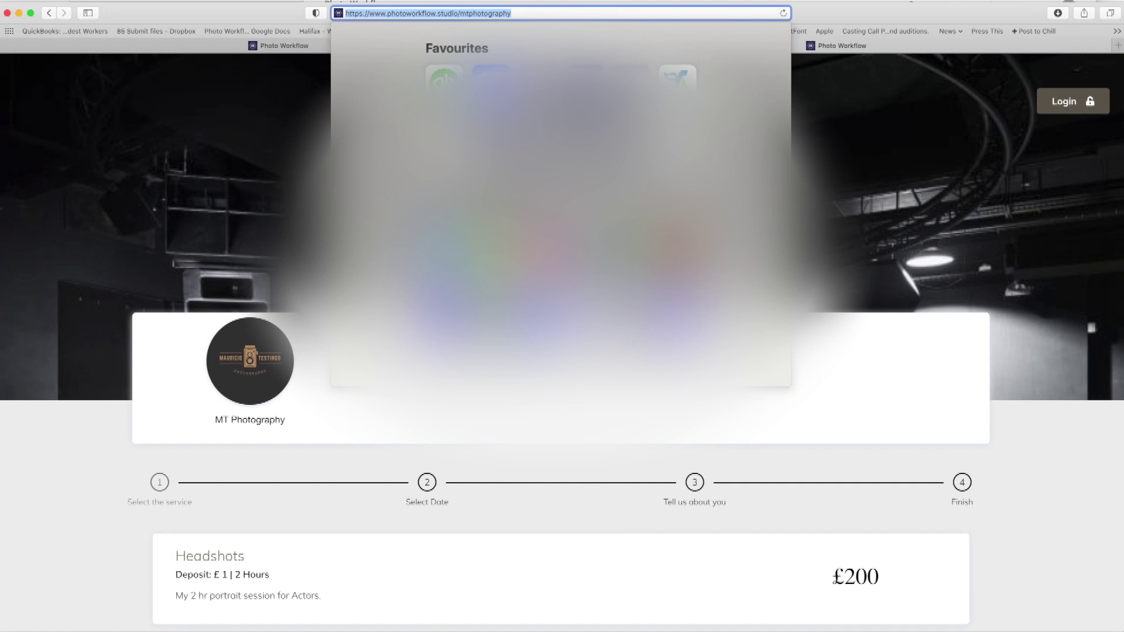
key(Return)
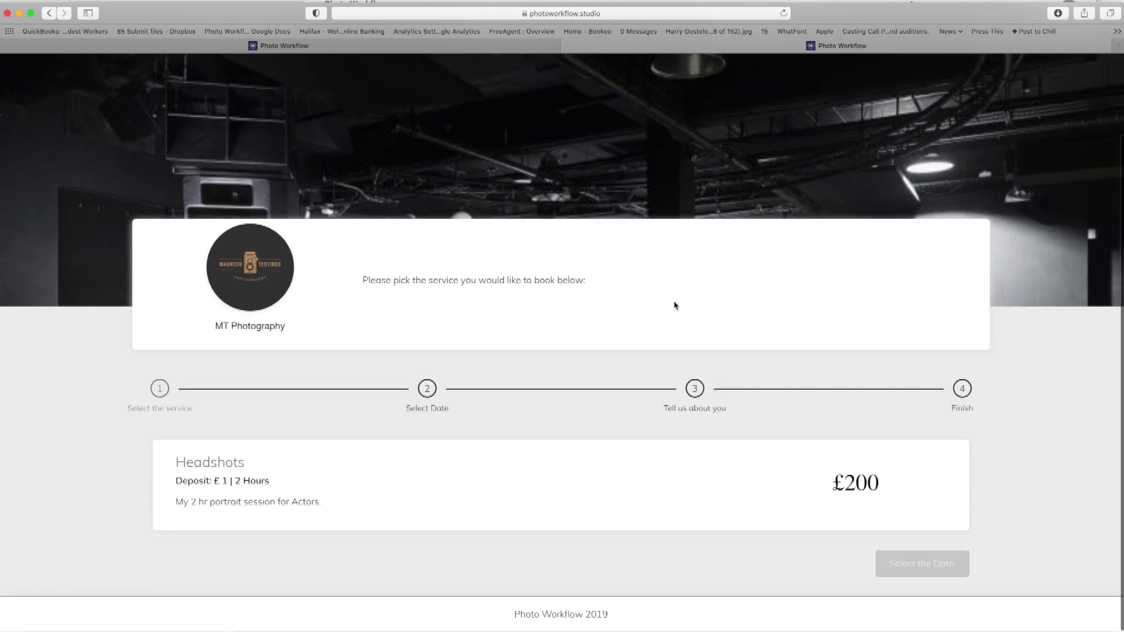
Choose Headshots and check available times on 17, 21, 24 and 25 June.
click(401, 497)
scroll(611, 424, down, 5)
scroll(612, 424, down, 3)
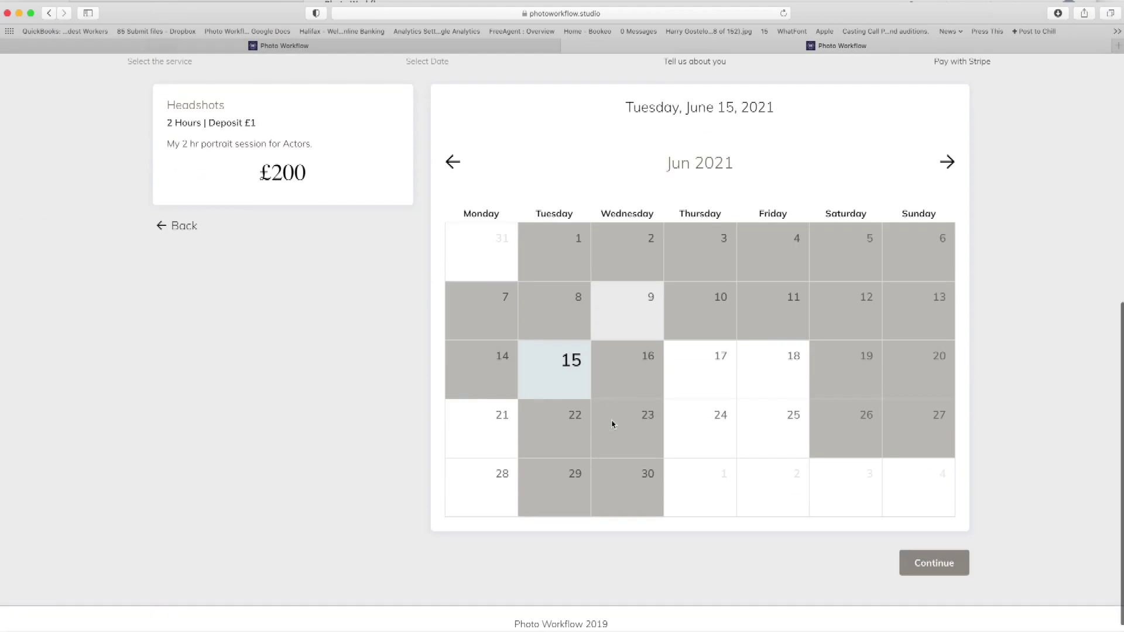
click(679, 374)
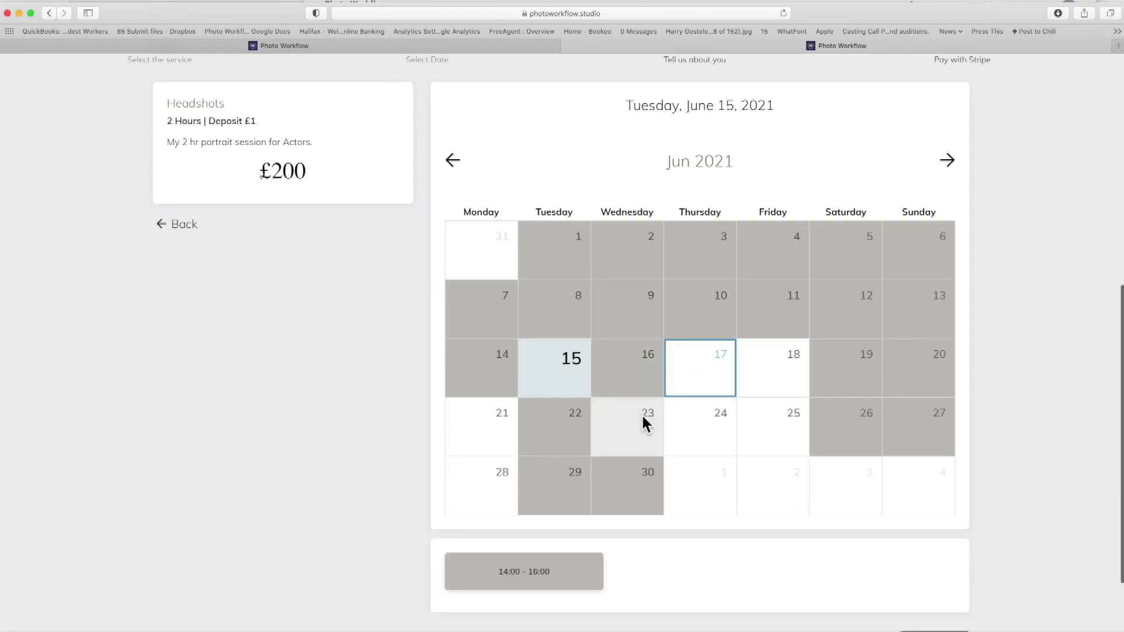
scroll(452, 404, down, 1)
click(472, 394)
scroll(531, 439, down, 1)
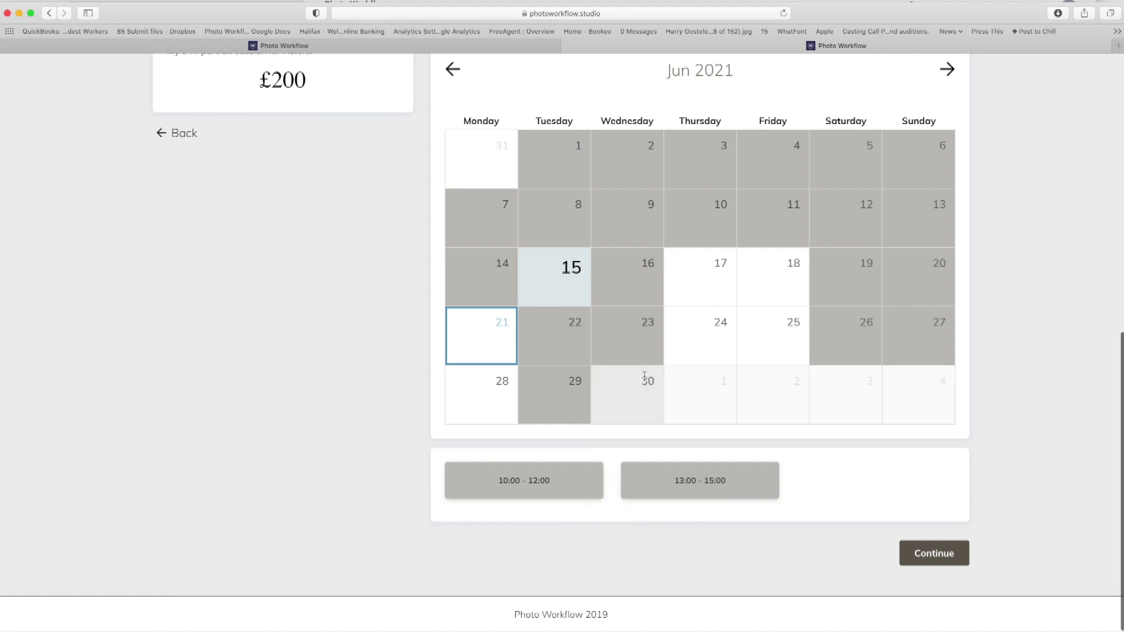
click(697, 356)
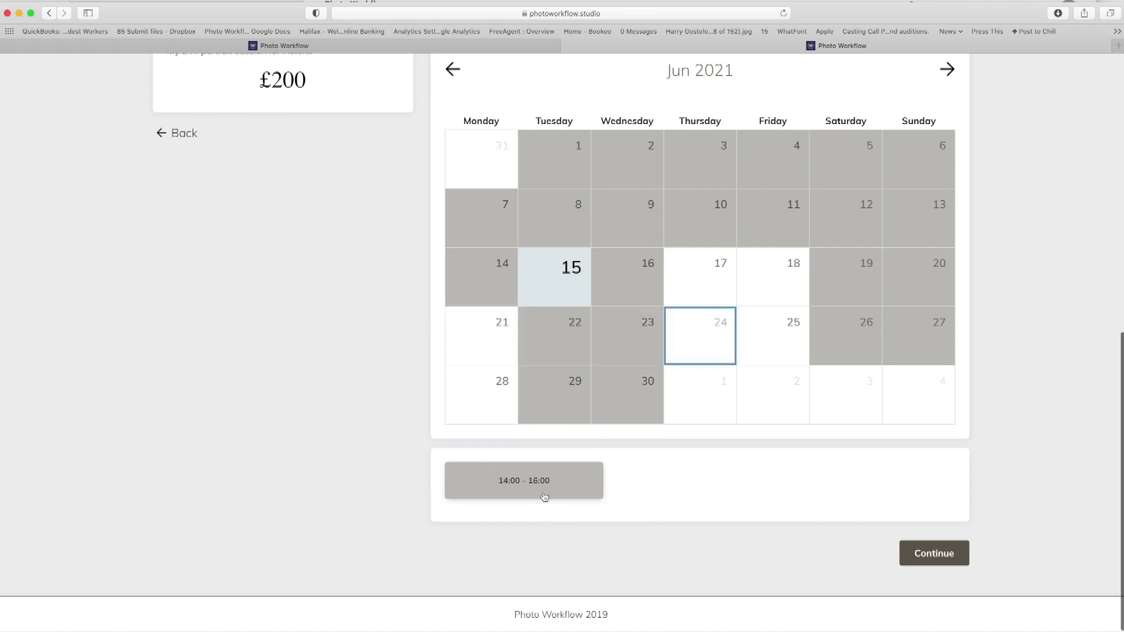
click(765, 356)
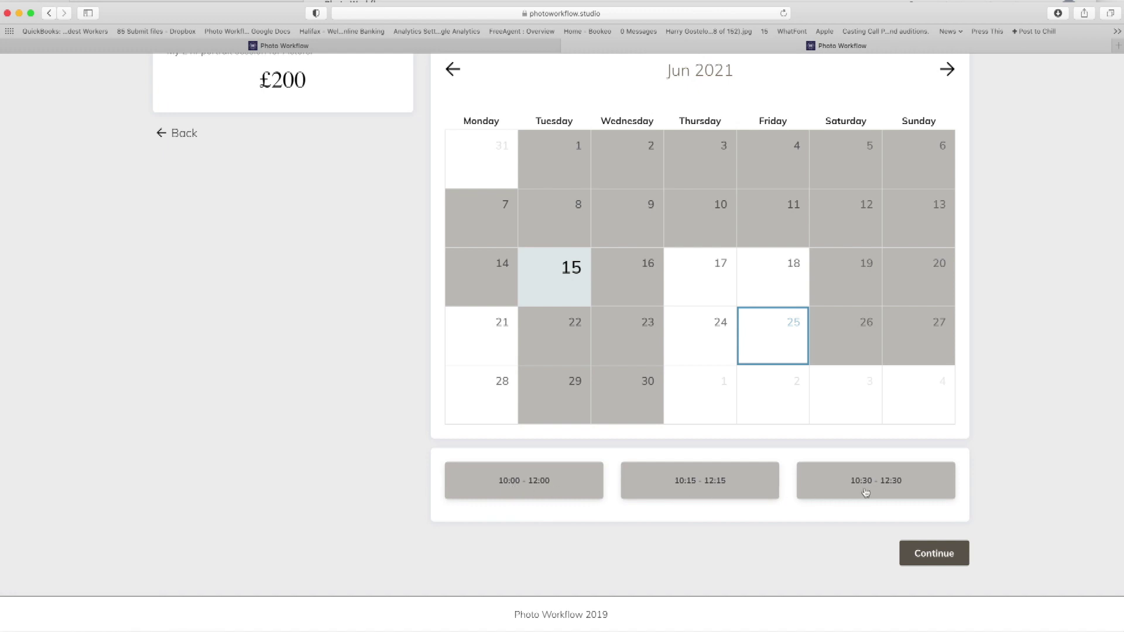
Pick the 10:30–12:30 slot on 25 June and continue to client details.
scroll(871, 489, up, 1)
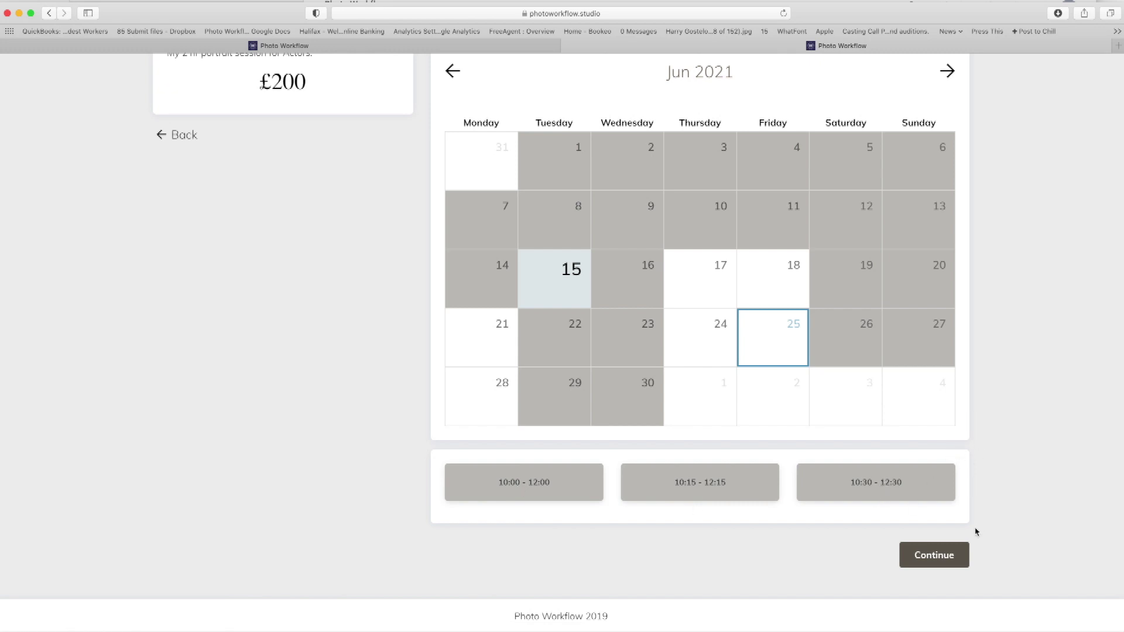
click(890, 483)
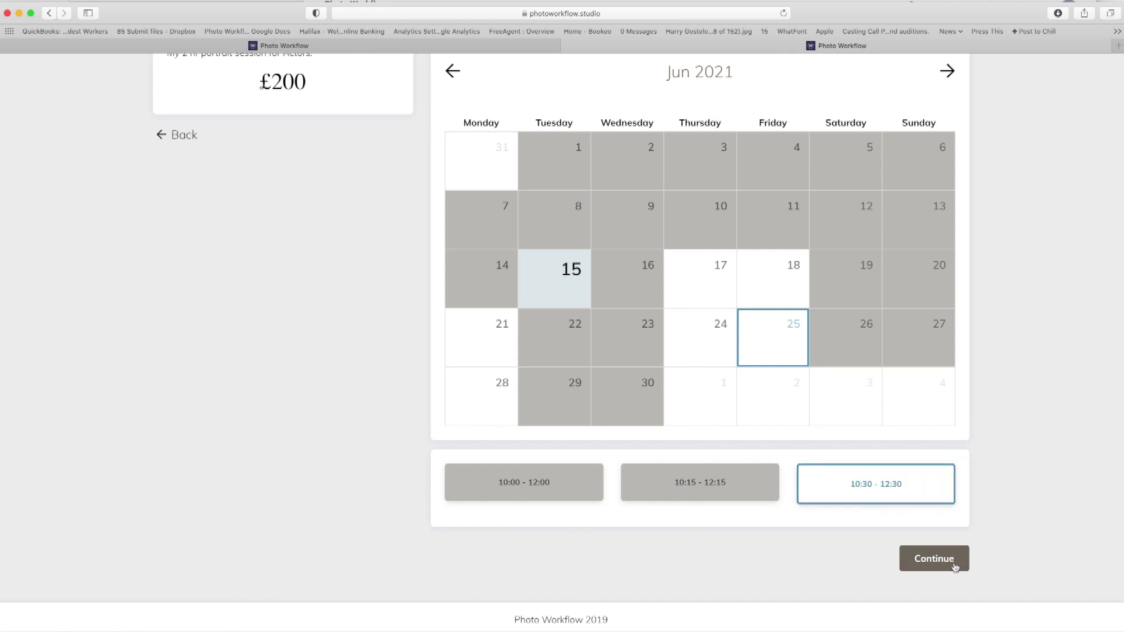
click(955, 567)
Enter the client's first name, last name, e-mail address and phone number.
click(647, 287)
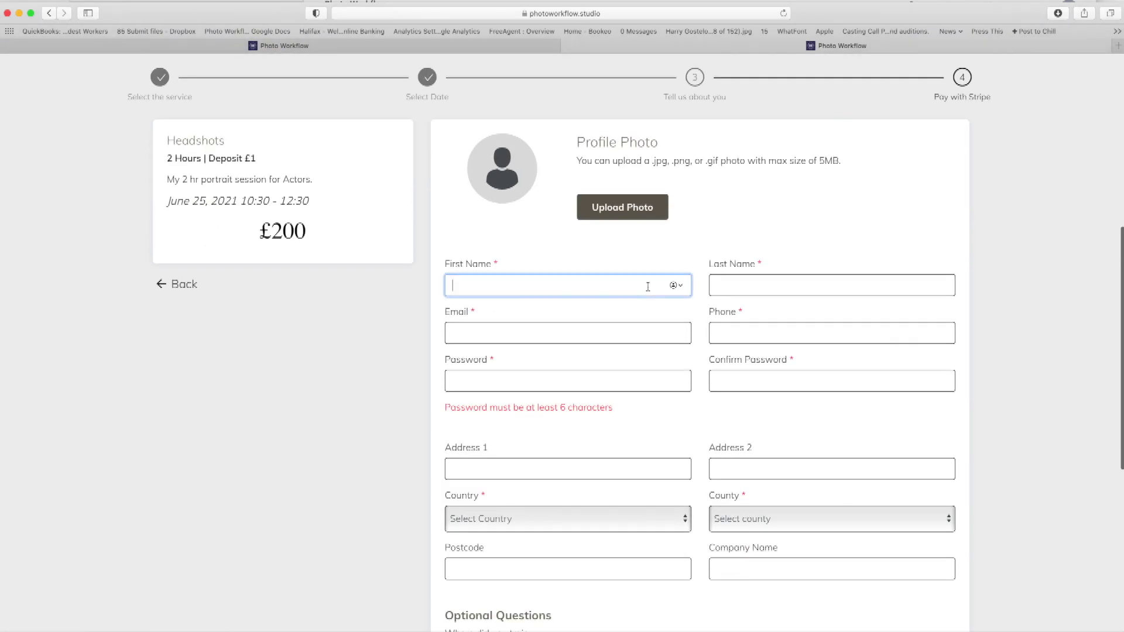
key(Tab)
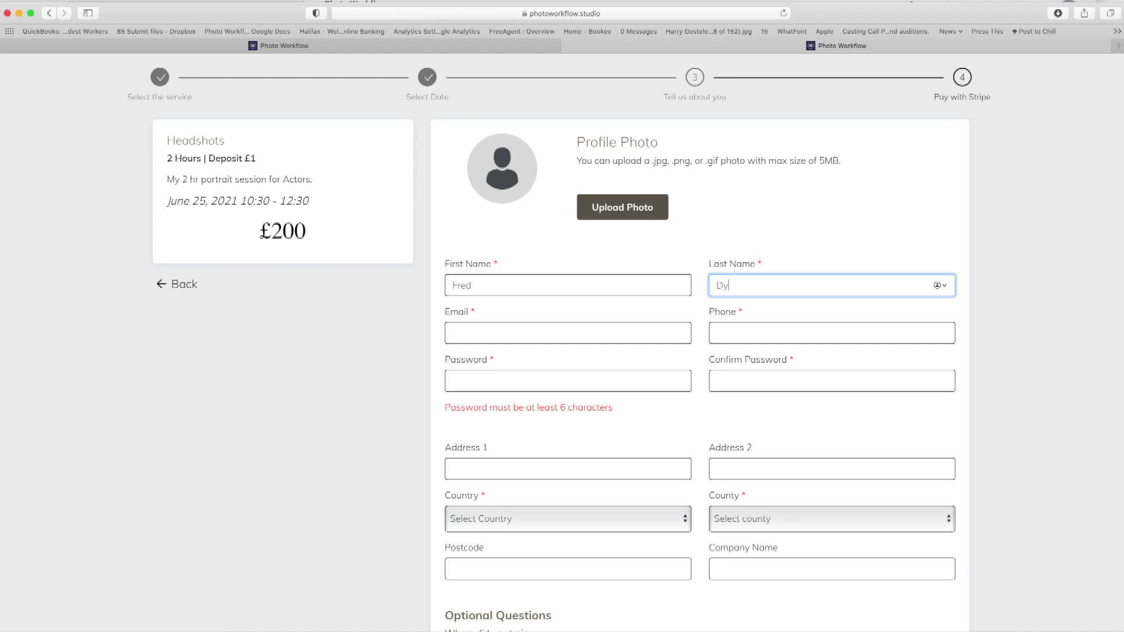
key(Tab)
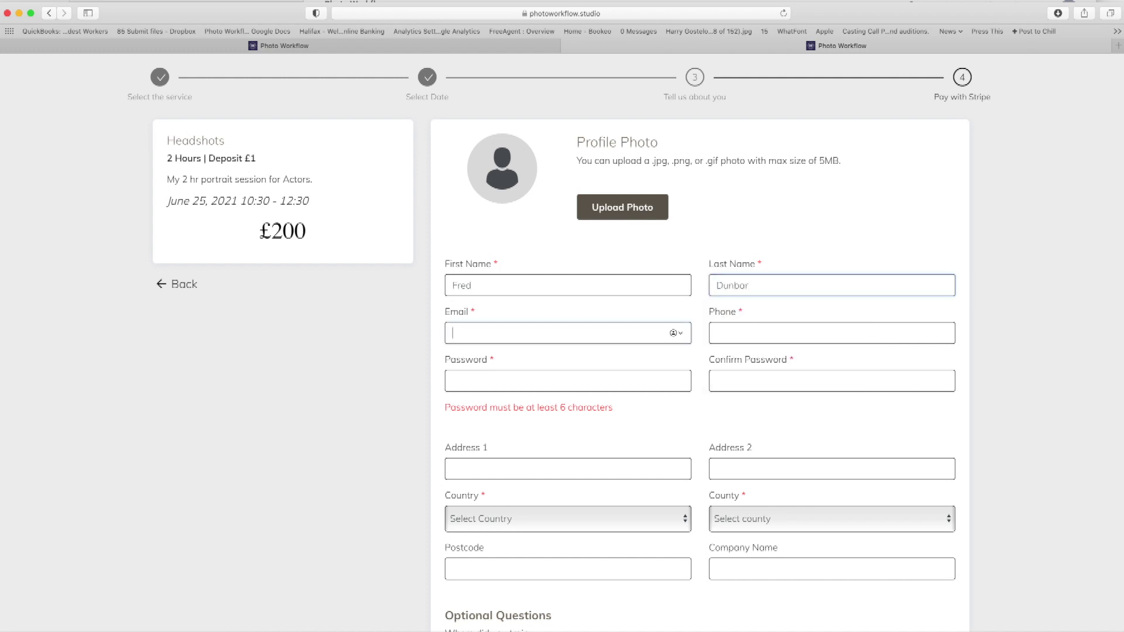
key(Tab)
key(Tab)
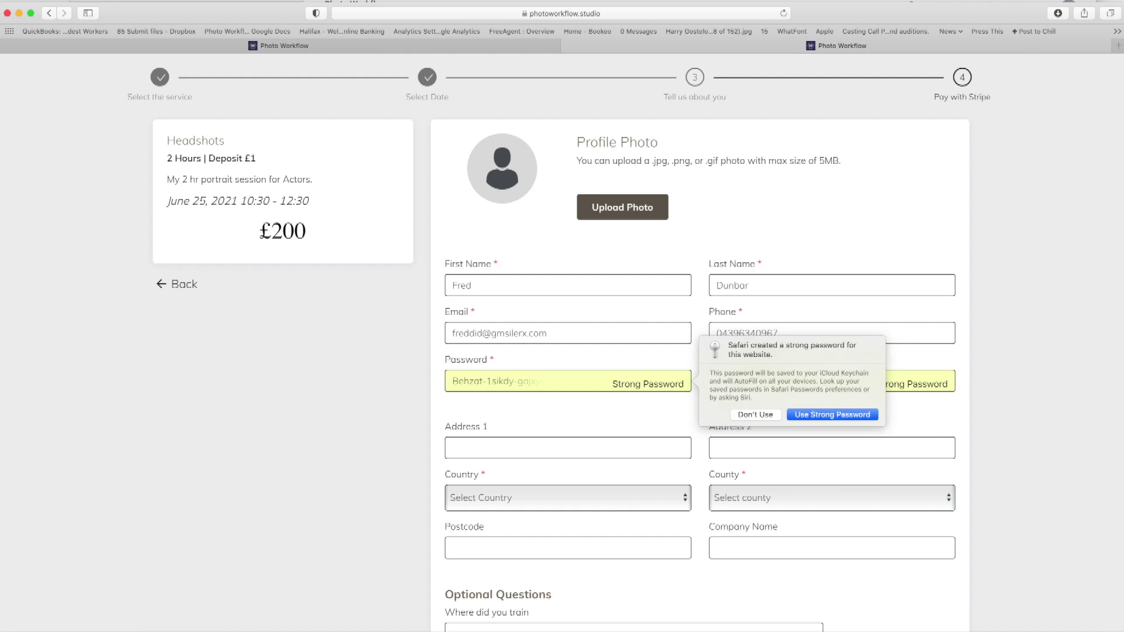
Accept the suggested strong password and set country United Kingdom, county Barnet, with no agent.
click(810, 417)
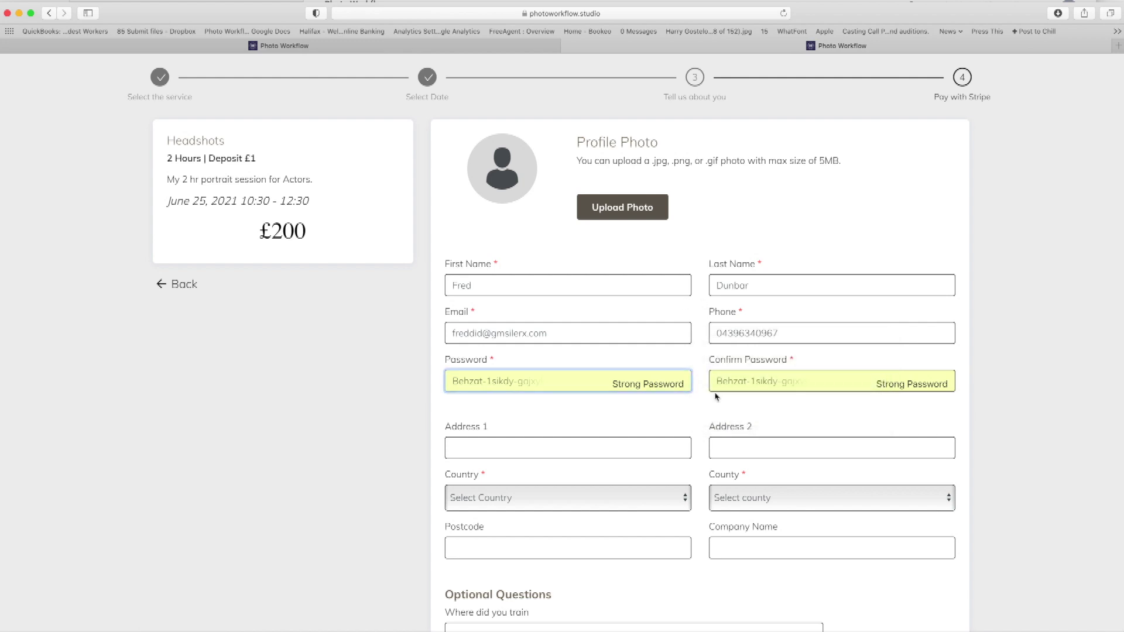
scroll(644, 352, down, 5)
click(652, 337)
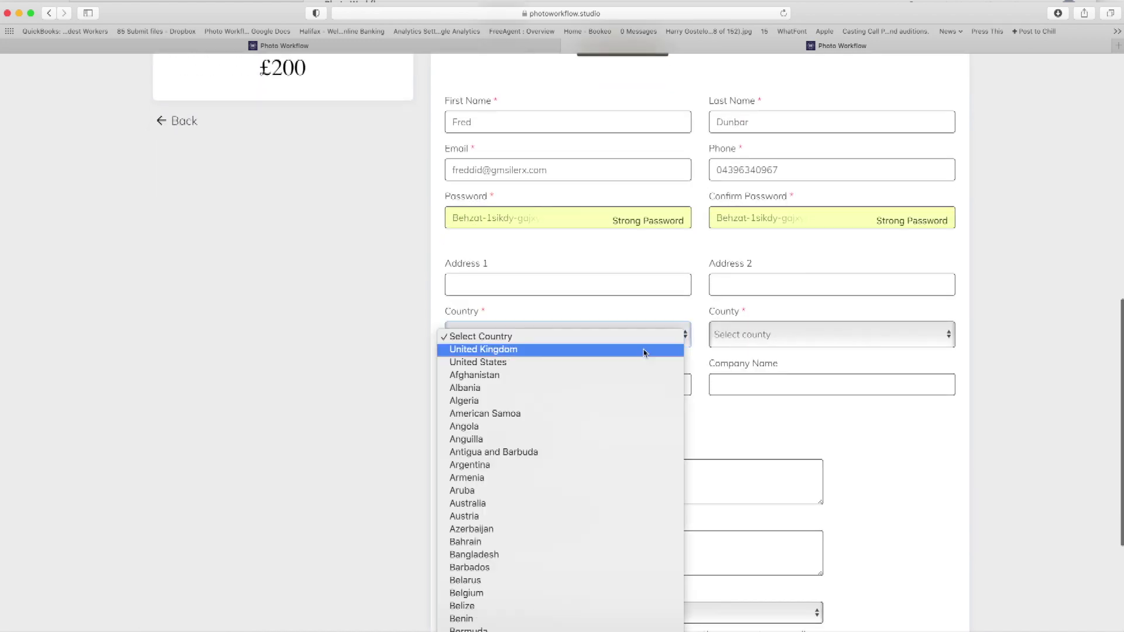
click(644, 351)
click(754, 336)
click(753, 359)
scroll(766, 352, down, 4)
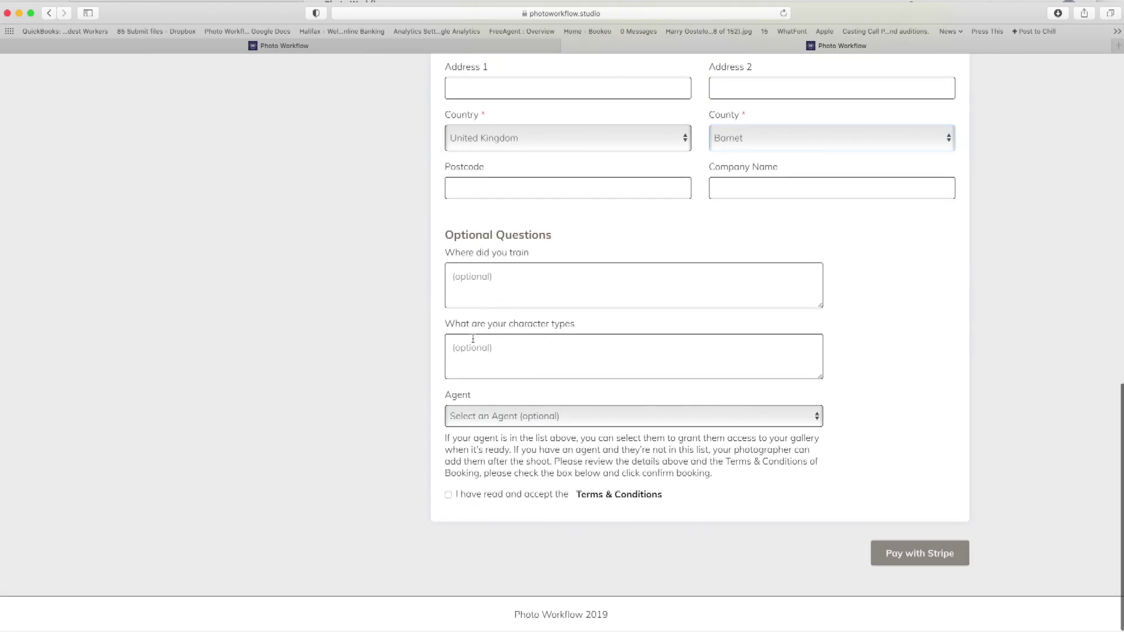
click(487, 420)
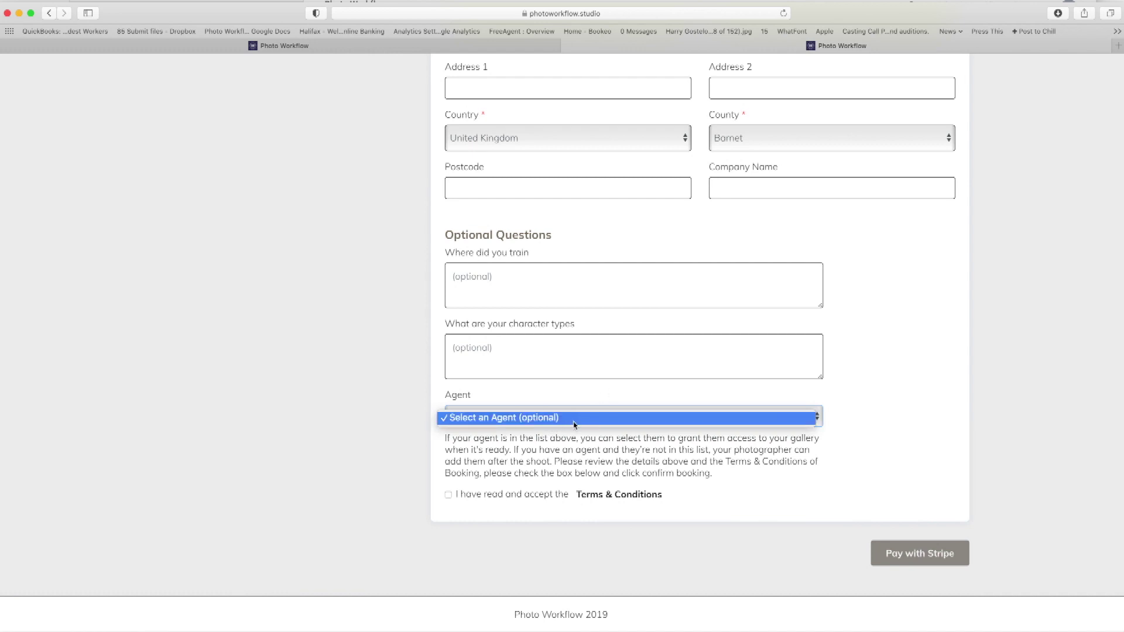
click(266, 432)
Accept the terms and conditions after reading the Terms & Conditions text.
click(449, 495)
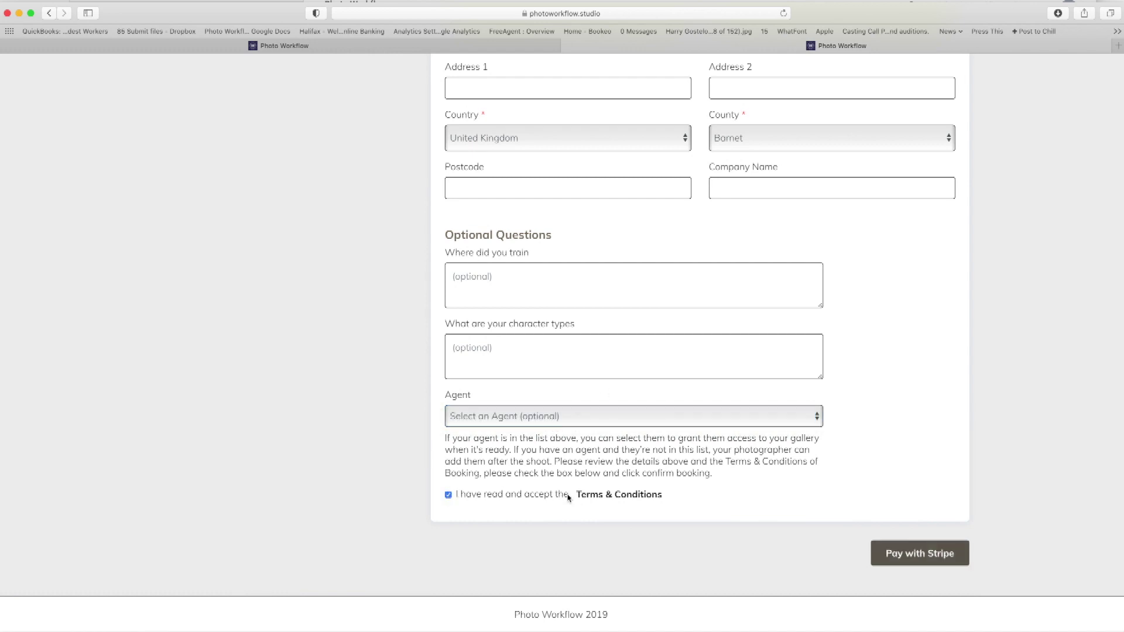
click(618, 495)
click(621, 378)
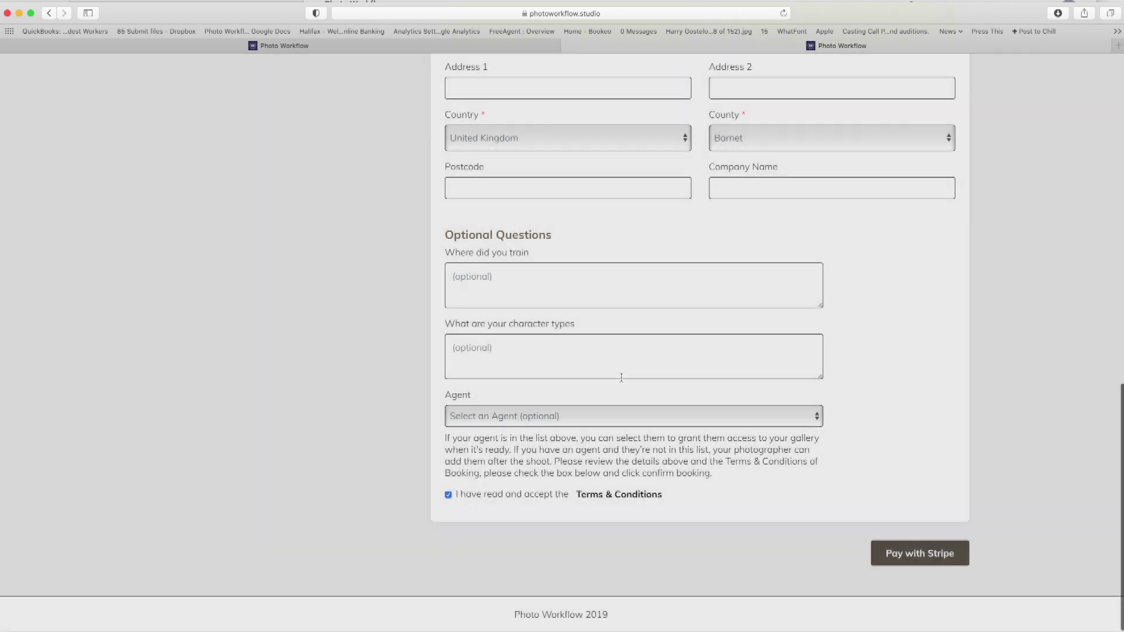
Review the admin Business Setup booking questions and Template Text settings, then return.
click(345, 47)
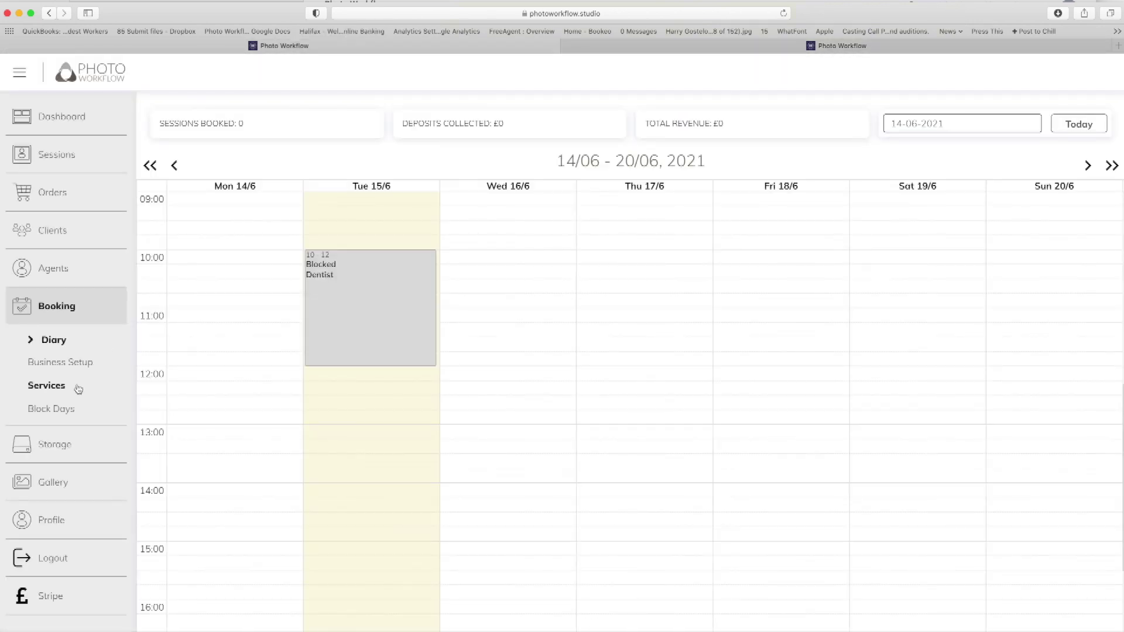
click(35, 364)
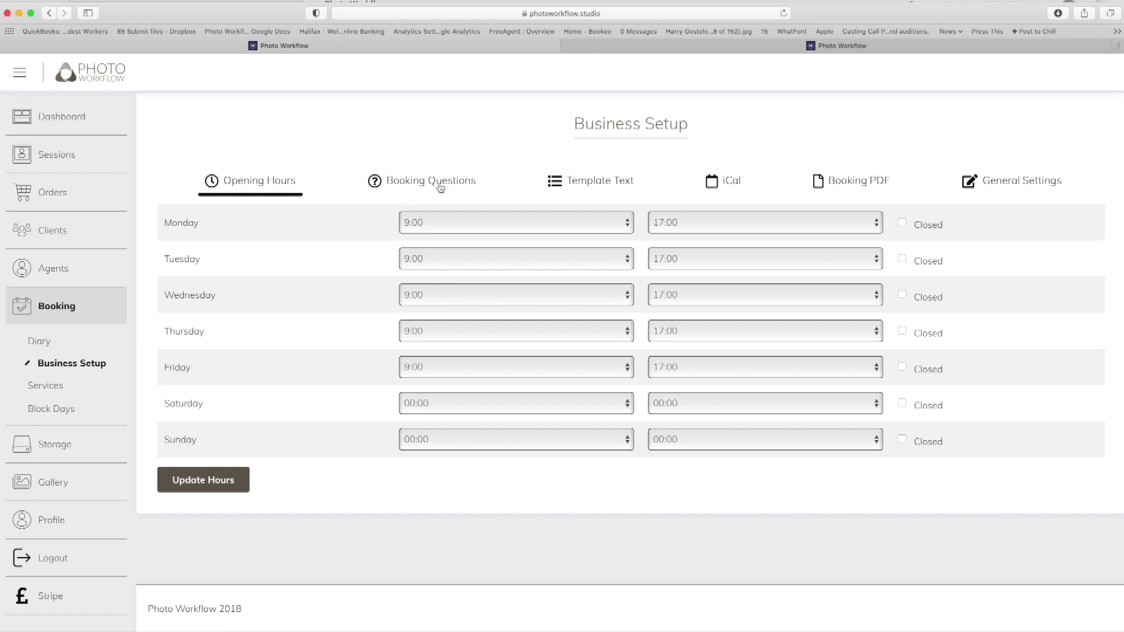
click(440, 185)
click(559, 183)
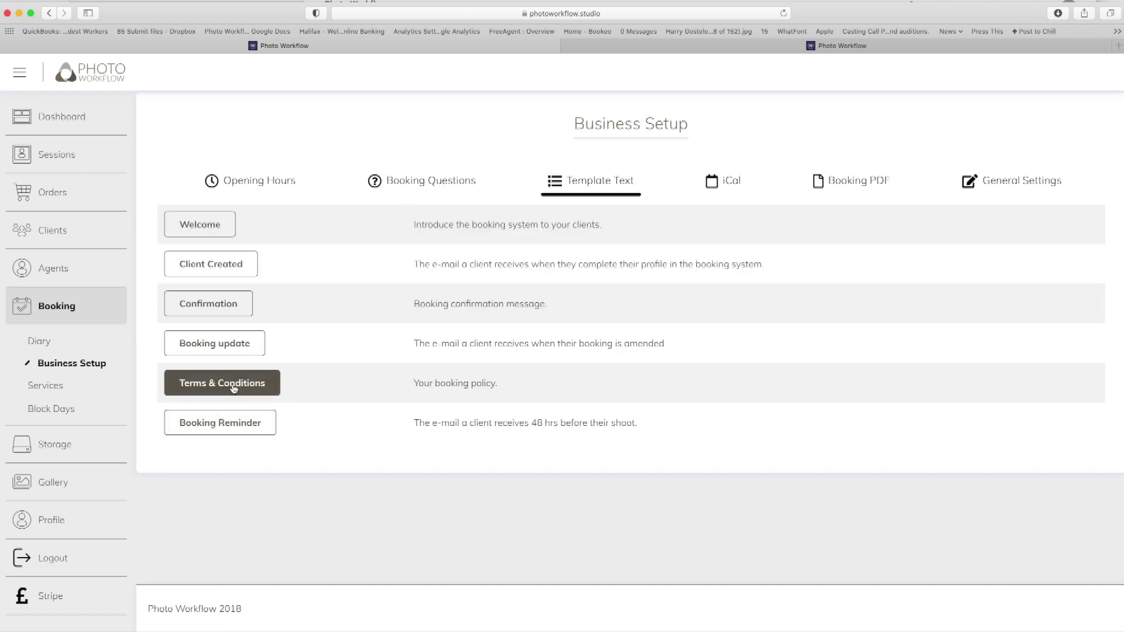
click(843, 50)
Upload IMG_4915 1.jpg as the client's profile photo.
scroll(730, 300, up, 10)
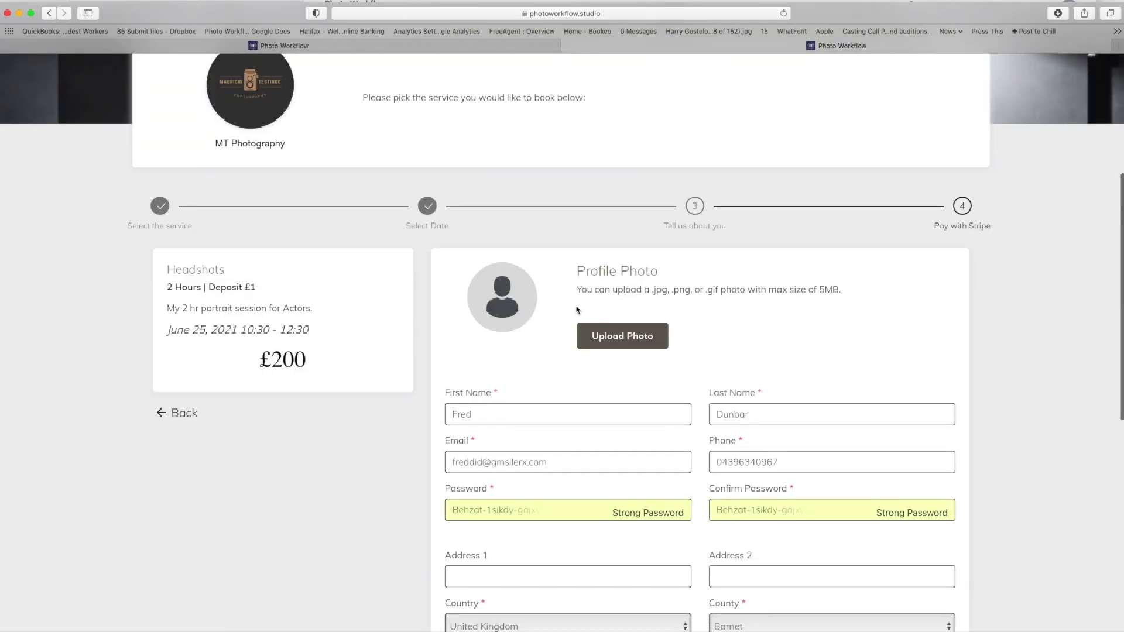
click(638, 341)
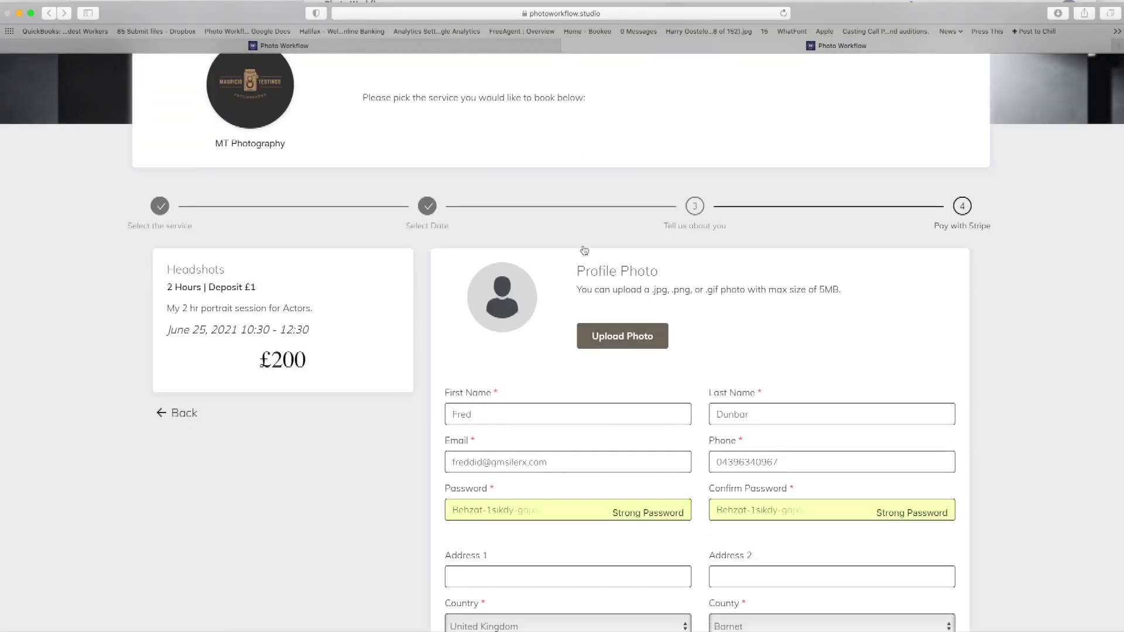
click(479, 160)
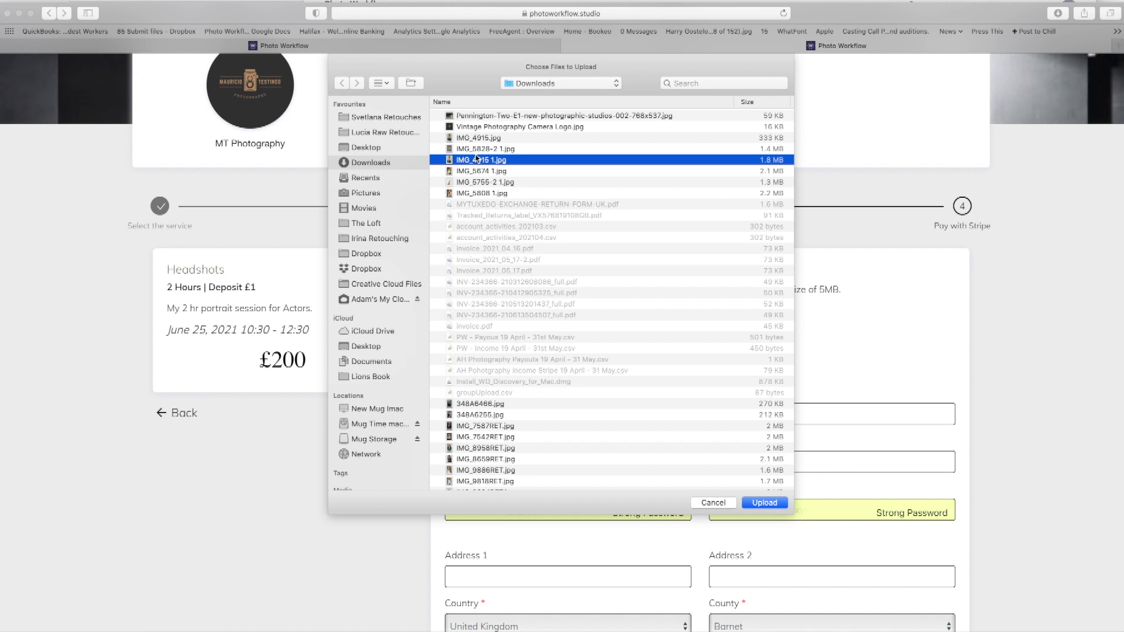
key(space)
key(space)
click(765, 503)
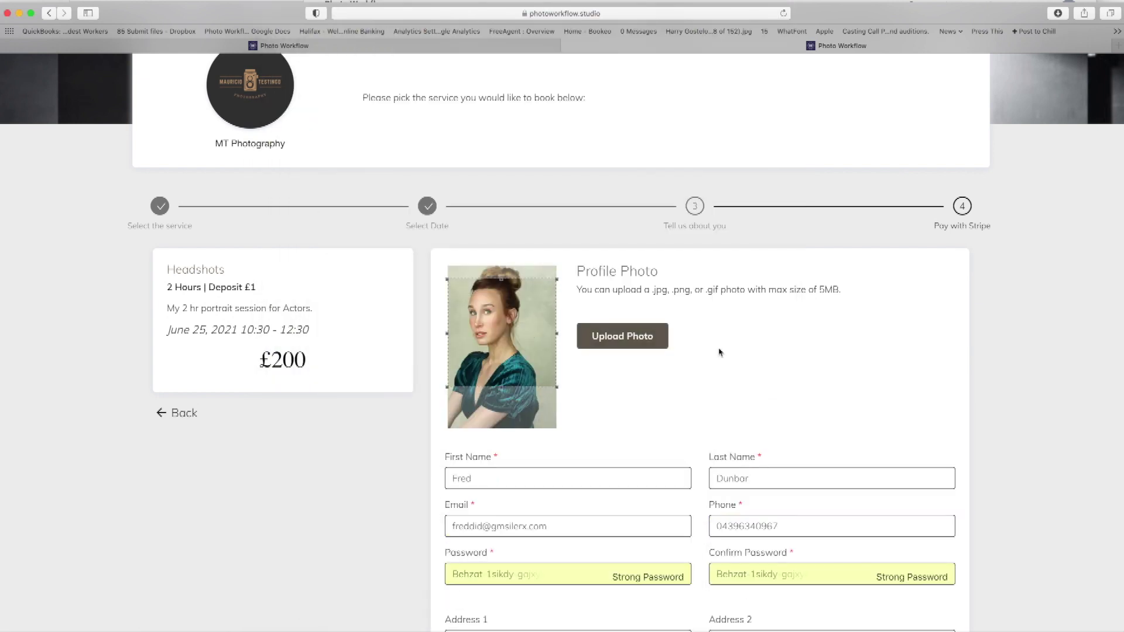
Submit the booking and attempt the £1 deposit with Pay with Stripe twice.
scroll(770, 371, down, 10)
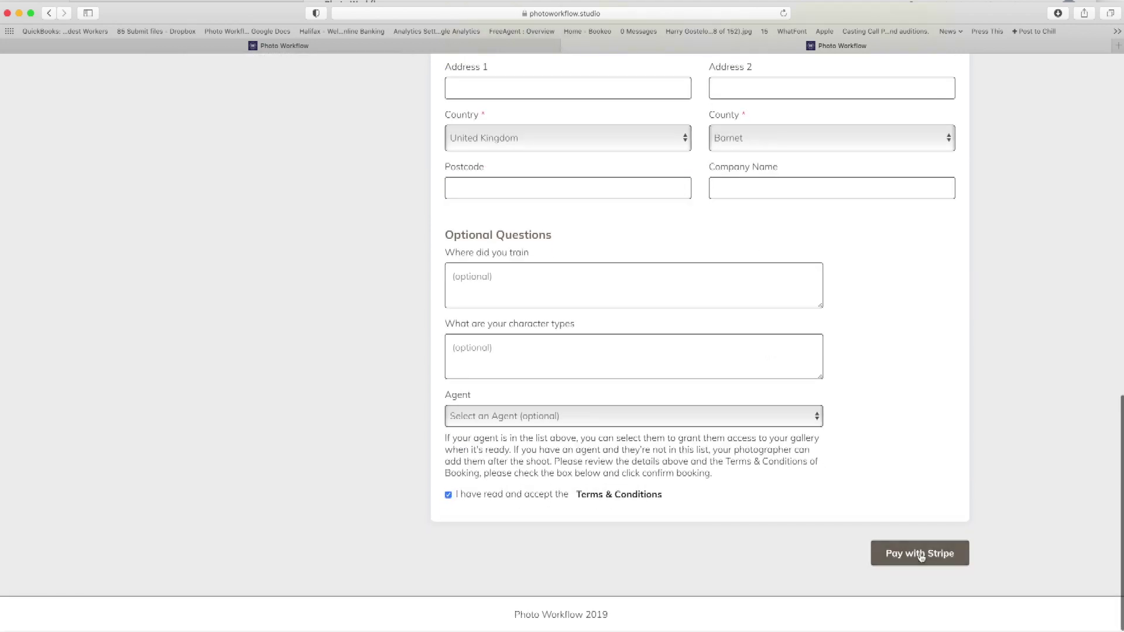
click(920, 554)
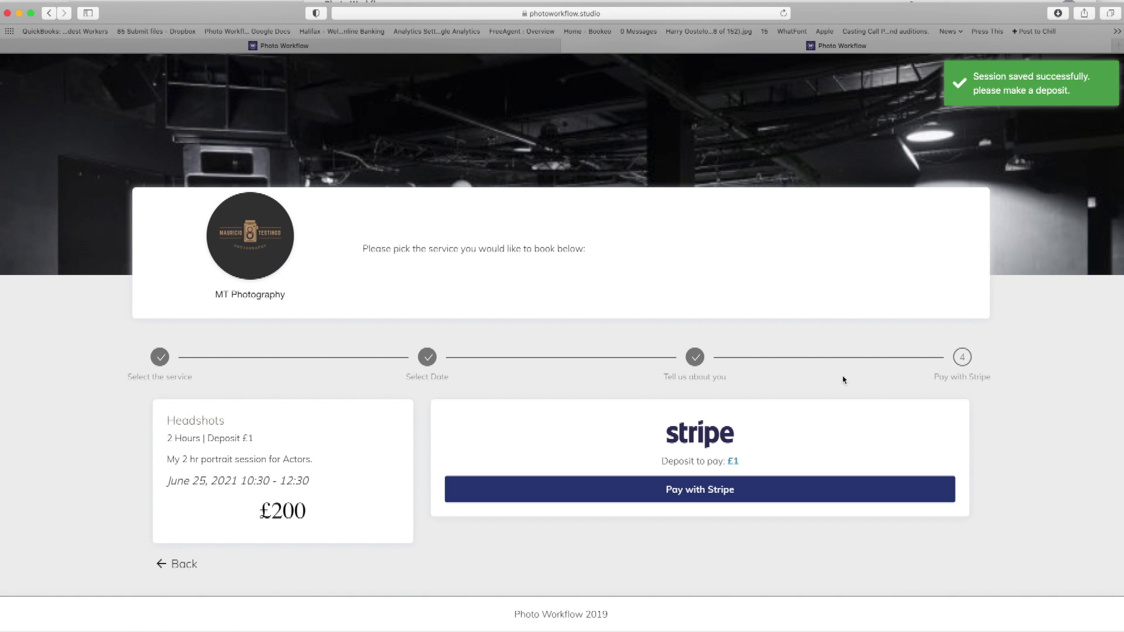
click(775, 495)
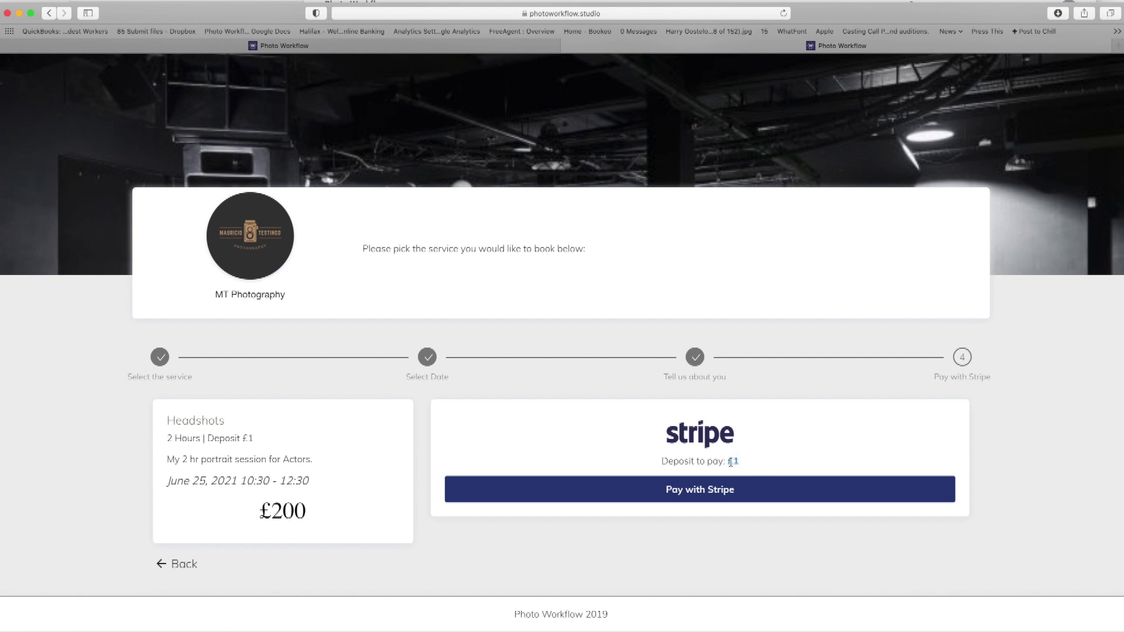
click(736, 497)
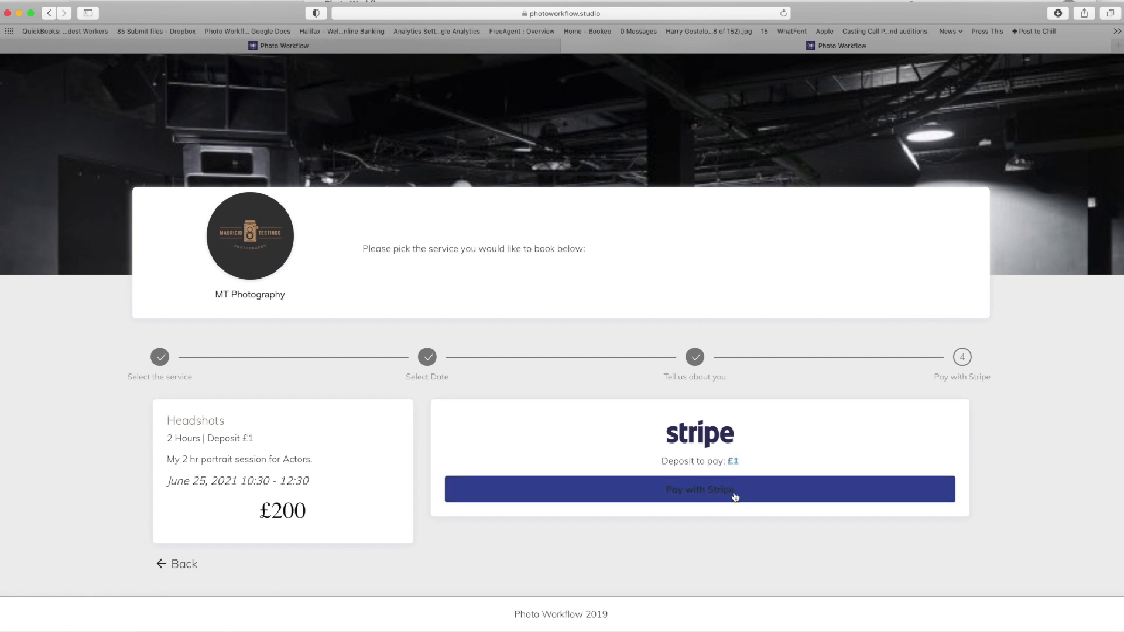
click(447, 50)
Show the following week in the admin diary, briefly checking the client payment page.
click(59, 346)
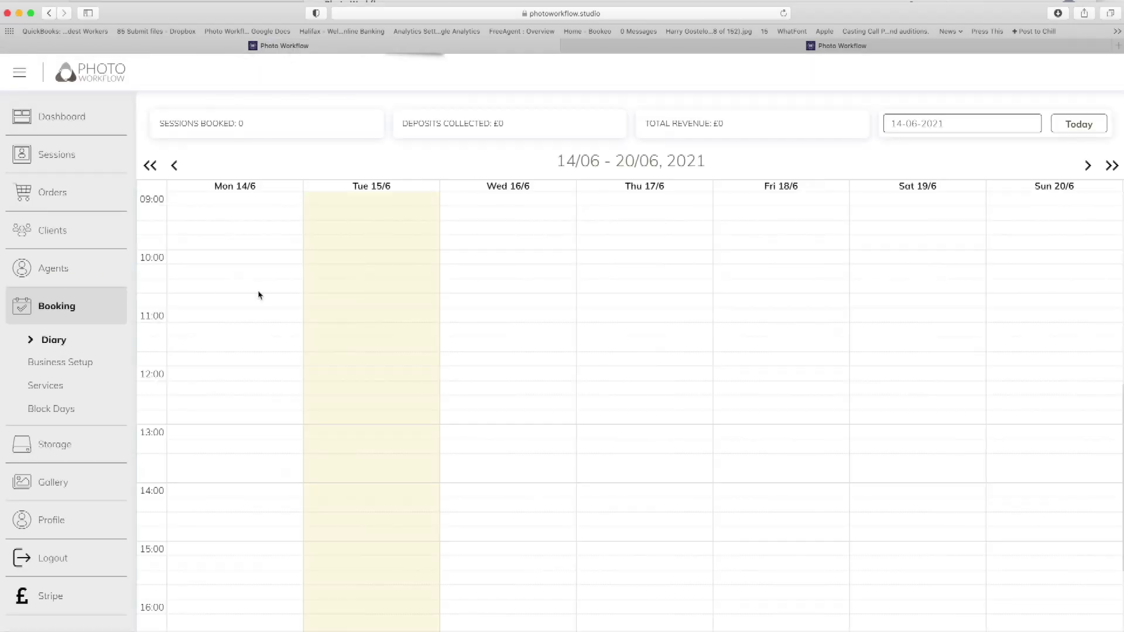
scroll(939, 226, down, 2)
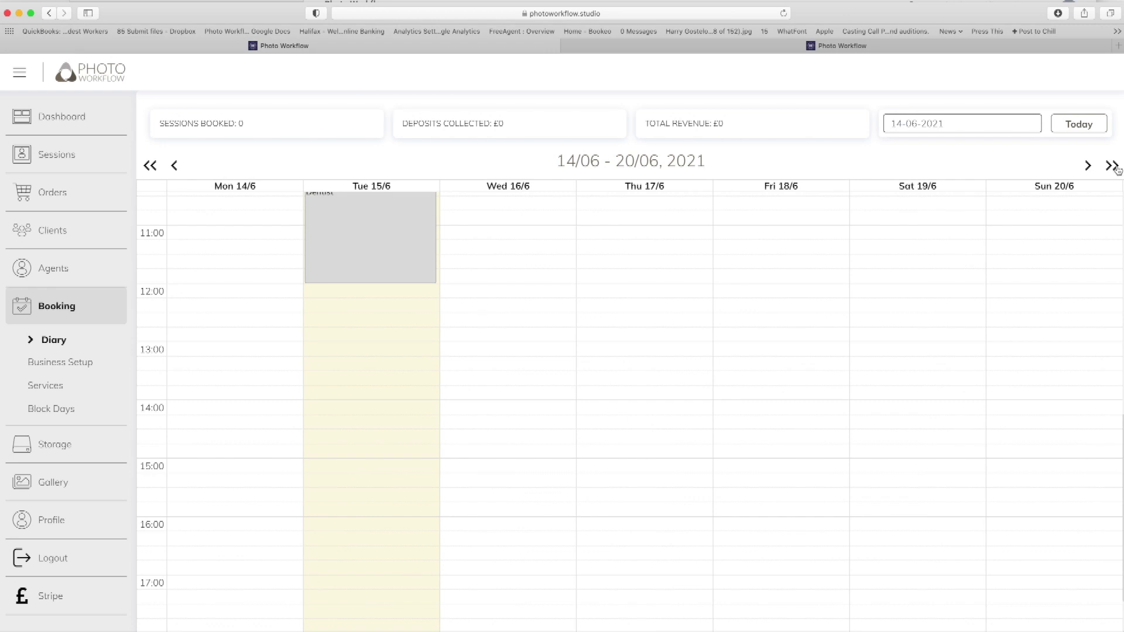
click(1115, 168)
scroll(790, 352, up, 3)
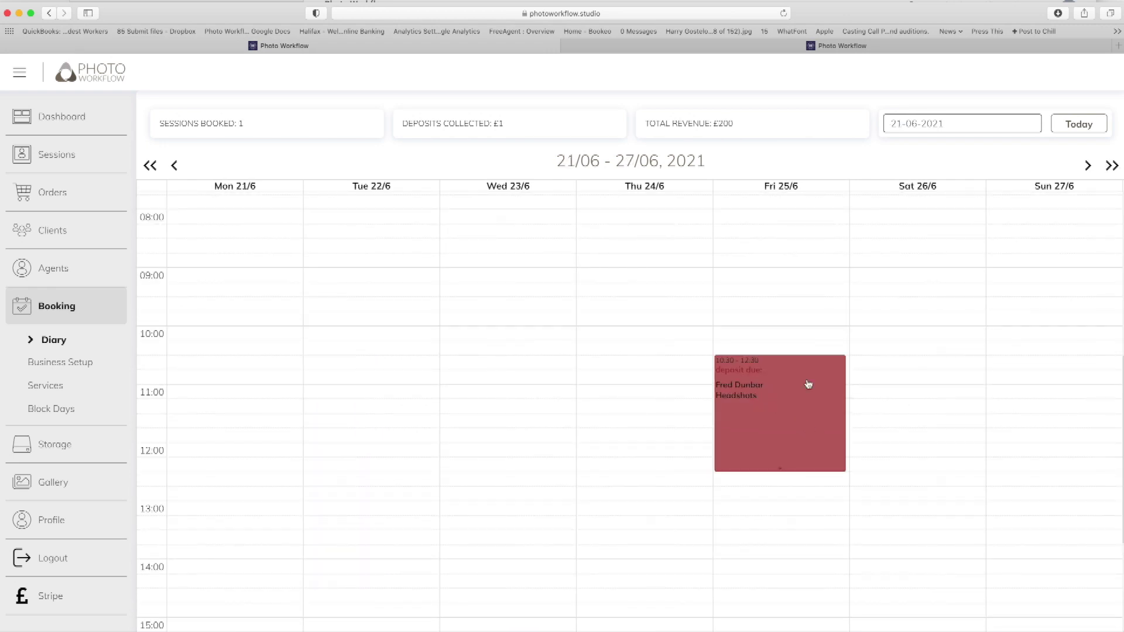
click(875, 47)
click(428, 46)
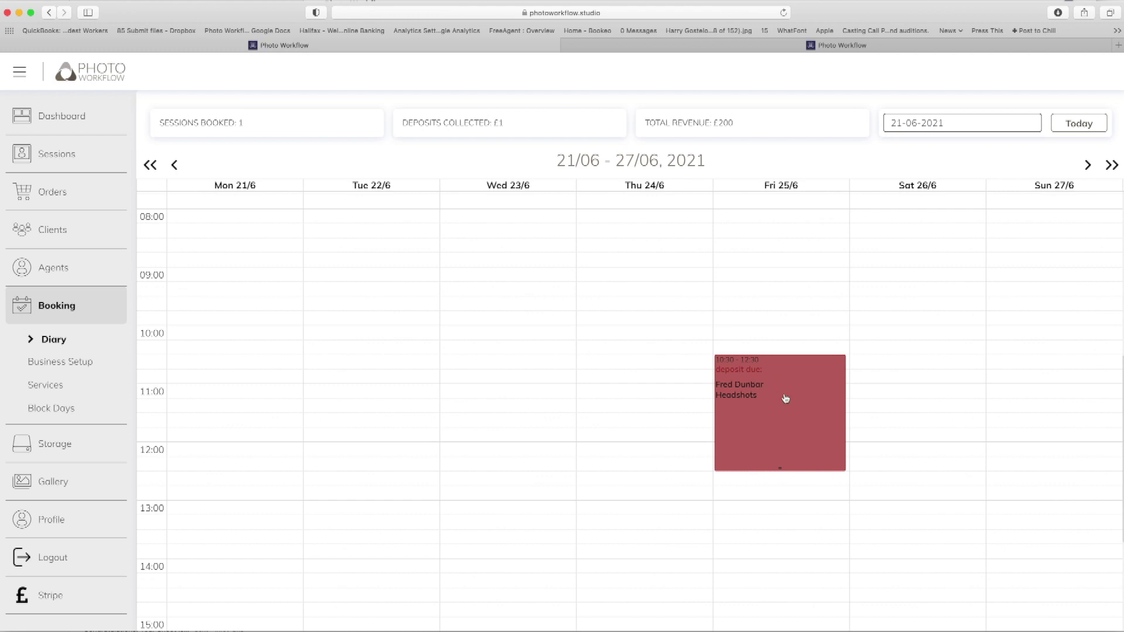
Move the Headshots session from Fri 25/6 to Thu 24/6 at 11:30 without emailing the client.
drag(789, 400, 647, 457)
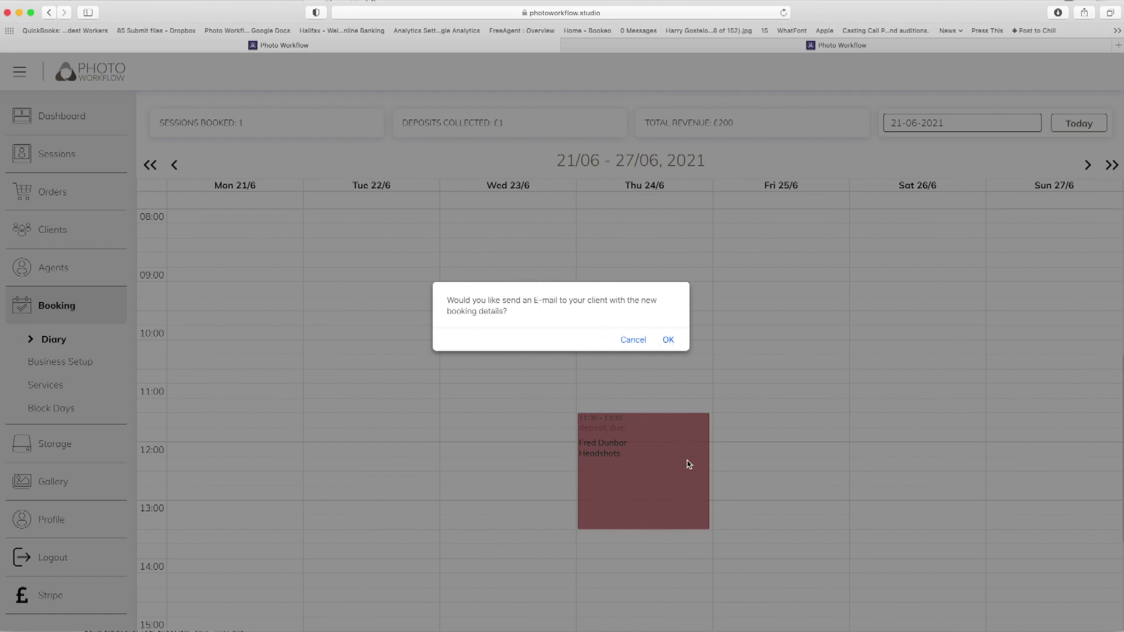
click(642, 341)
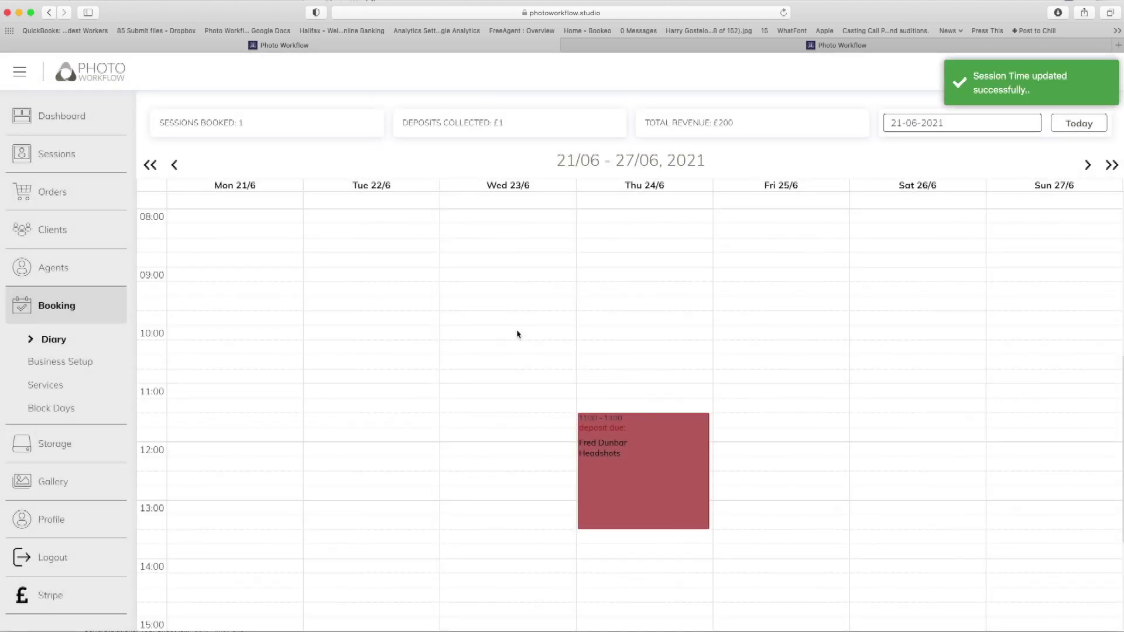
scroll(518, 337, up, 1)
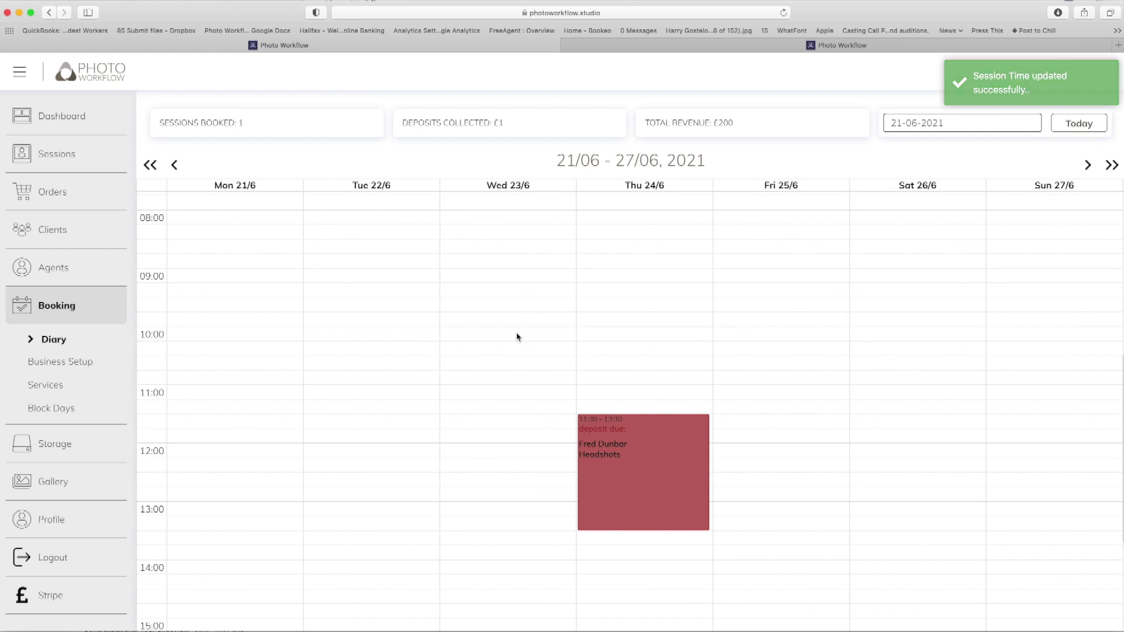
scroll(542, 334, down, 3)
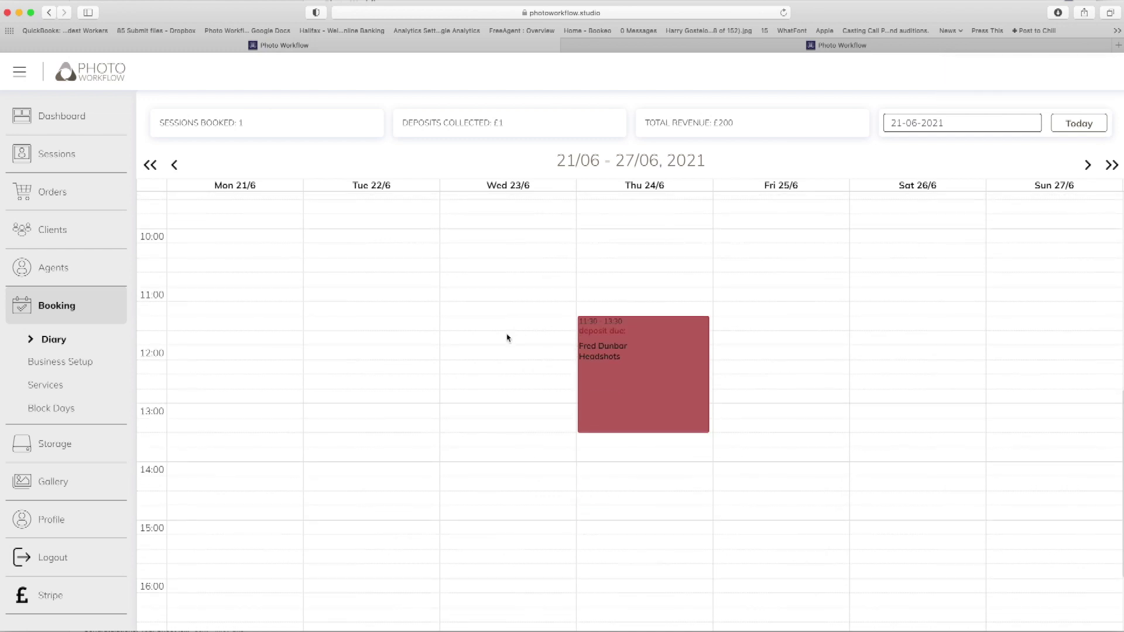
Start a Wed 23/6 midday session and add a new client with e-mail and phone number.
click(478, 360)
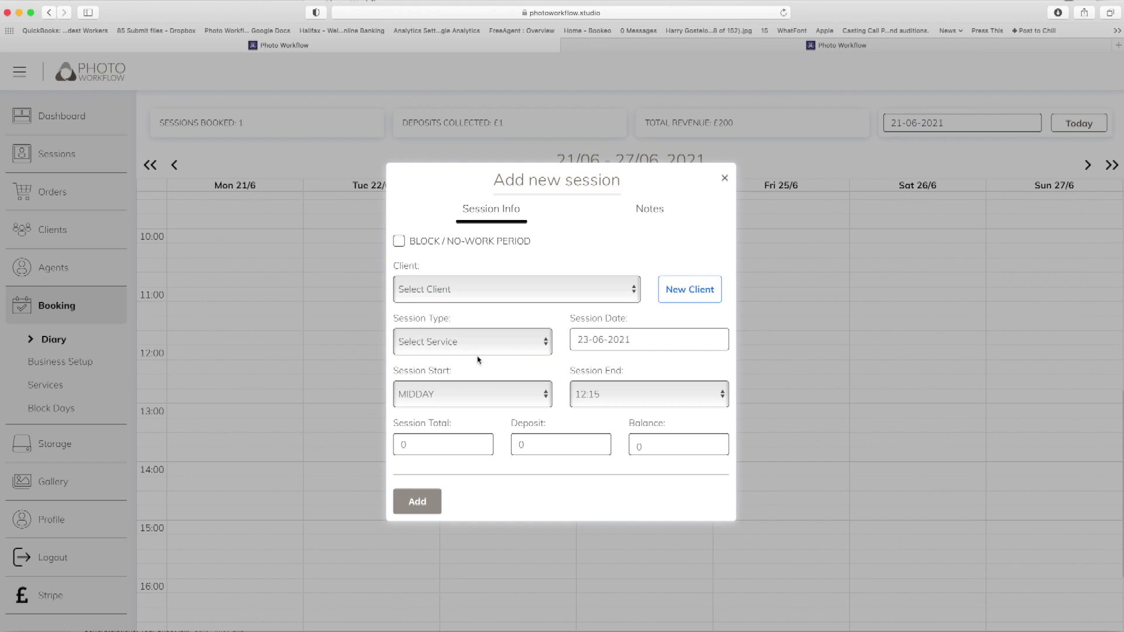
click(690, 296)
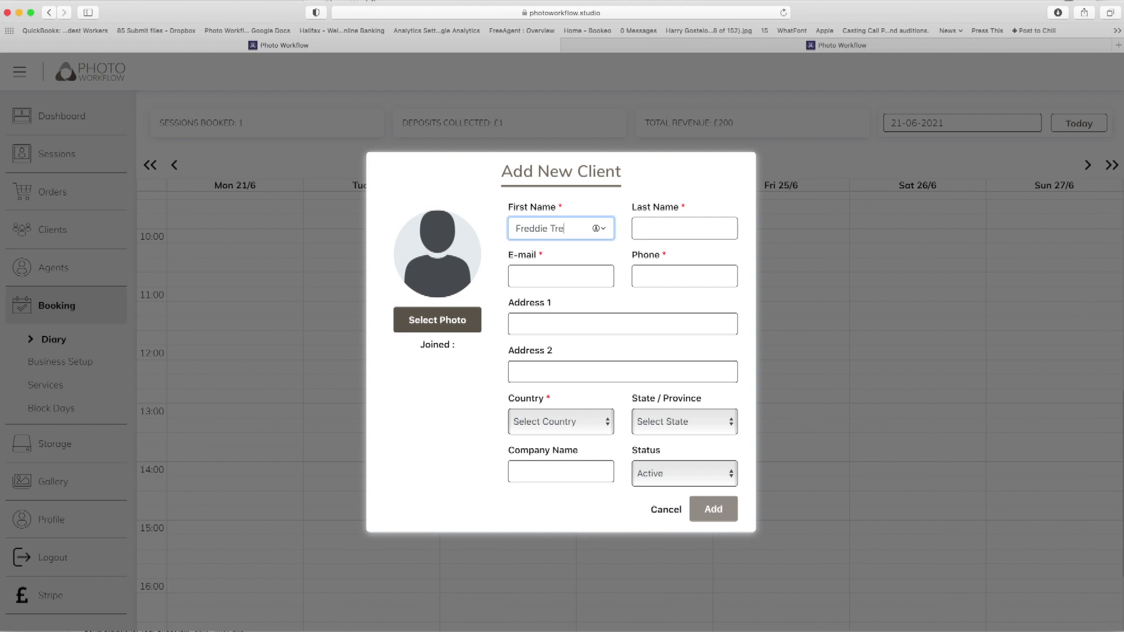
click(685, 228)
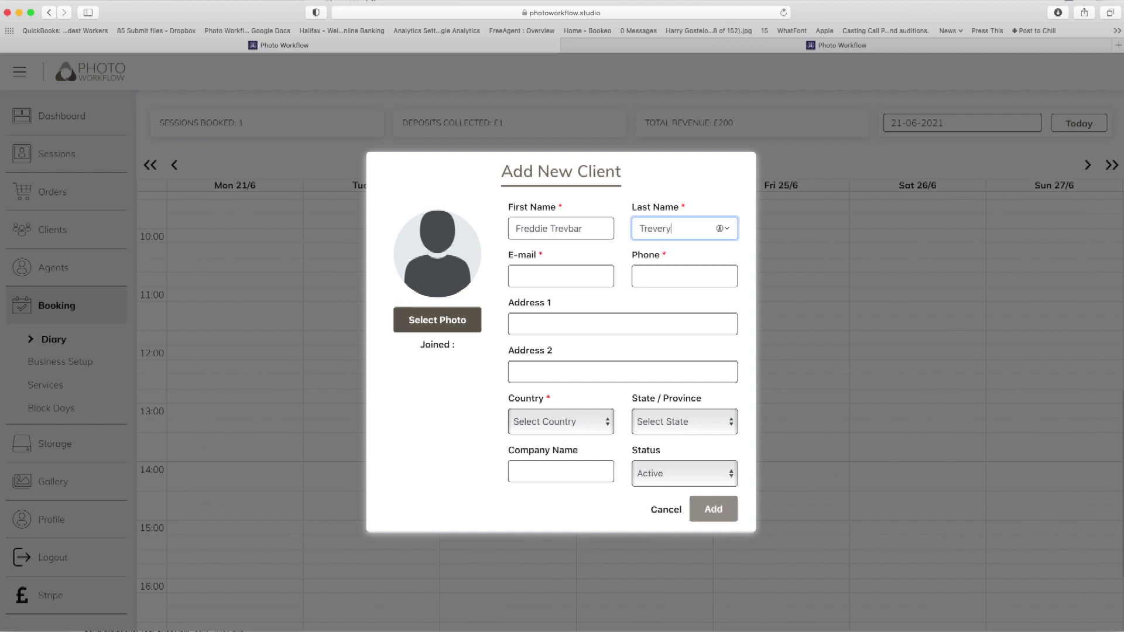
click(550, 276)
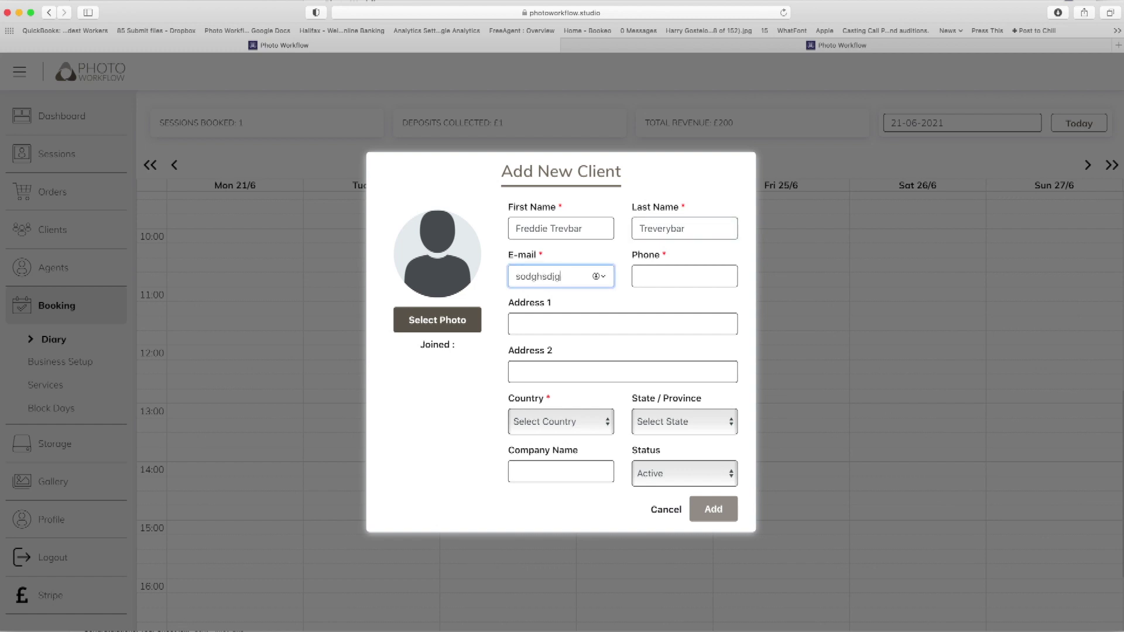
key(Tab)
text(39867356)
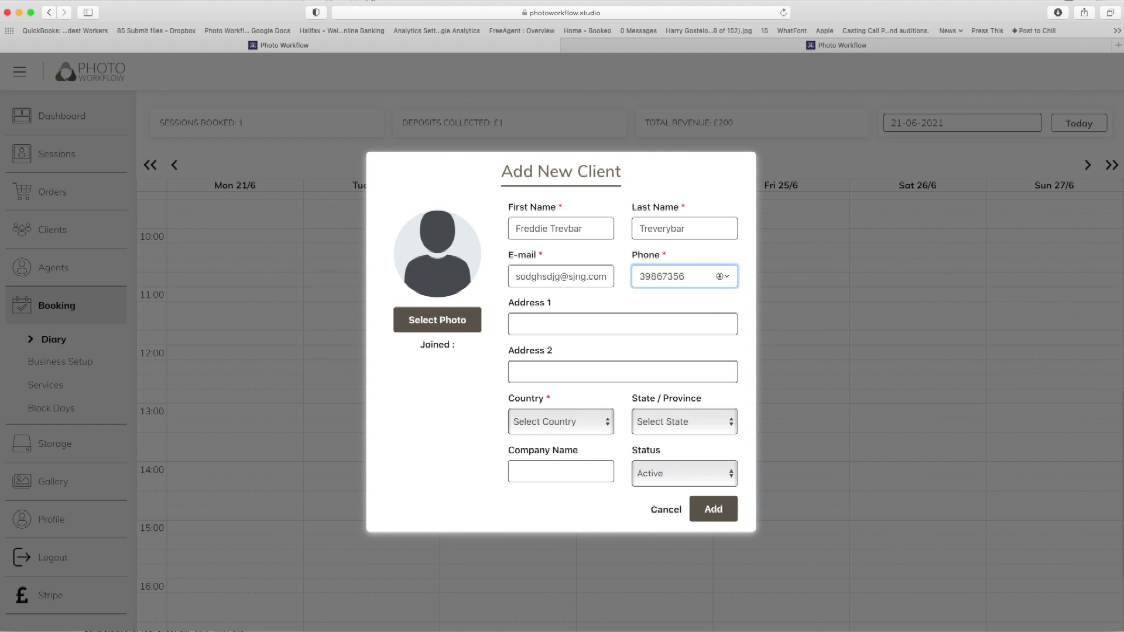
click(725, 509)
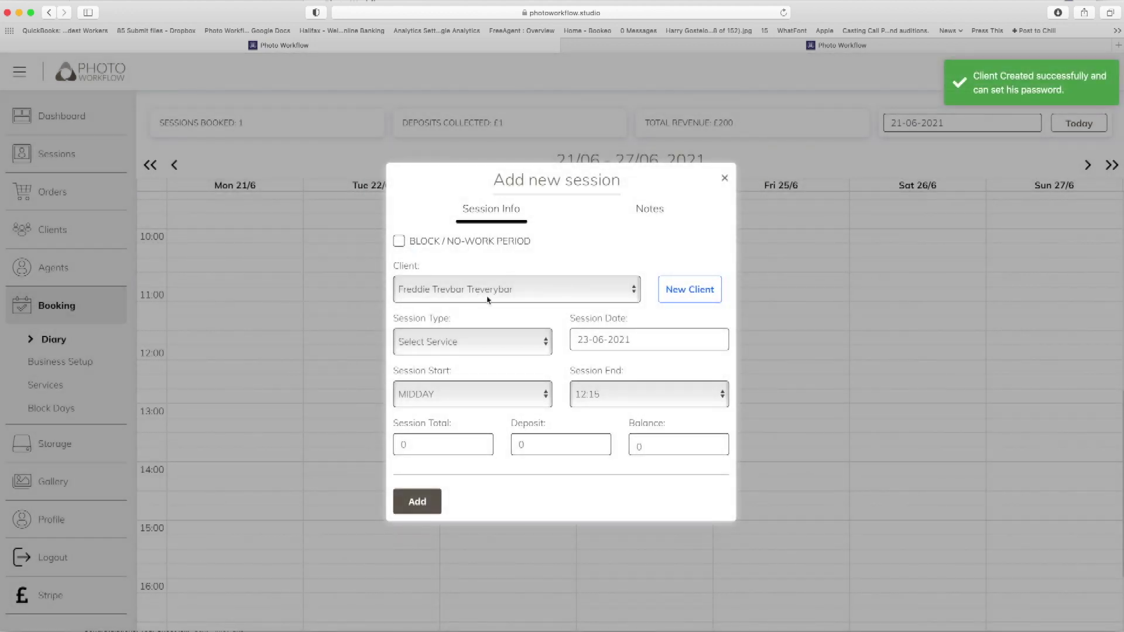
Set the session type to Headshots and add the session, £200 total with £1 deposit.
click(489, 345)
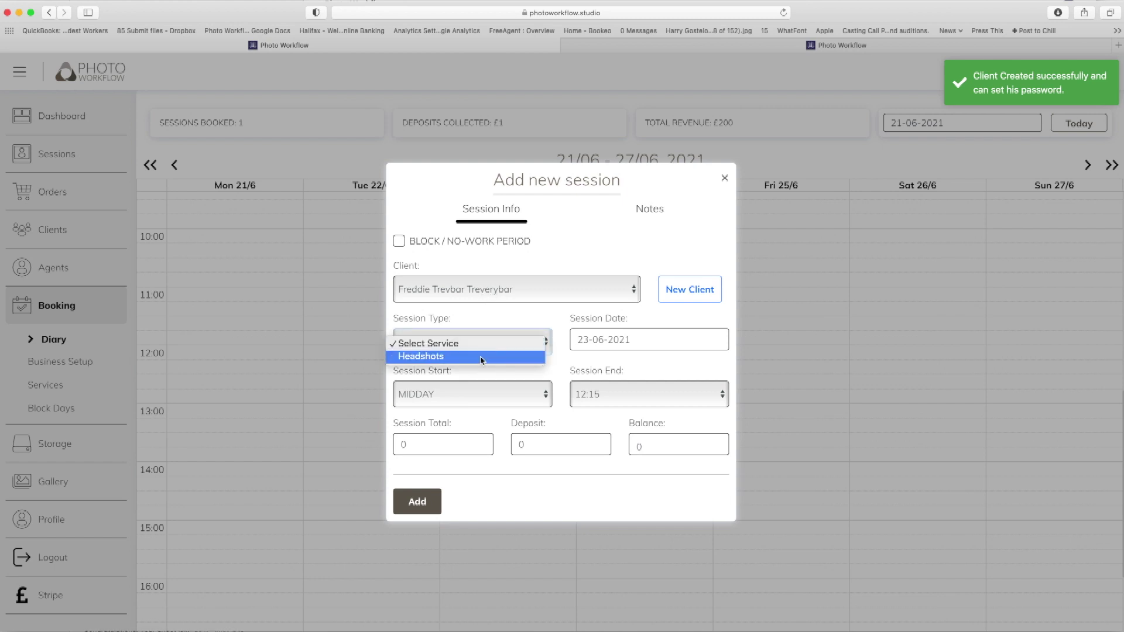
click(482, 358)
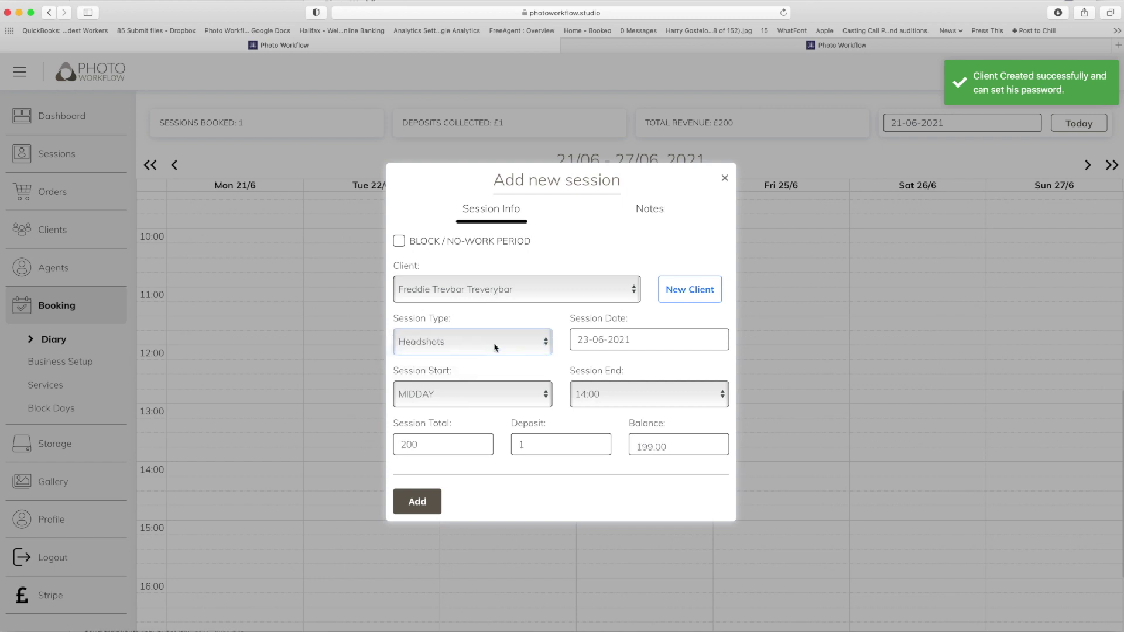
click(418, 512)
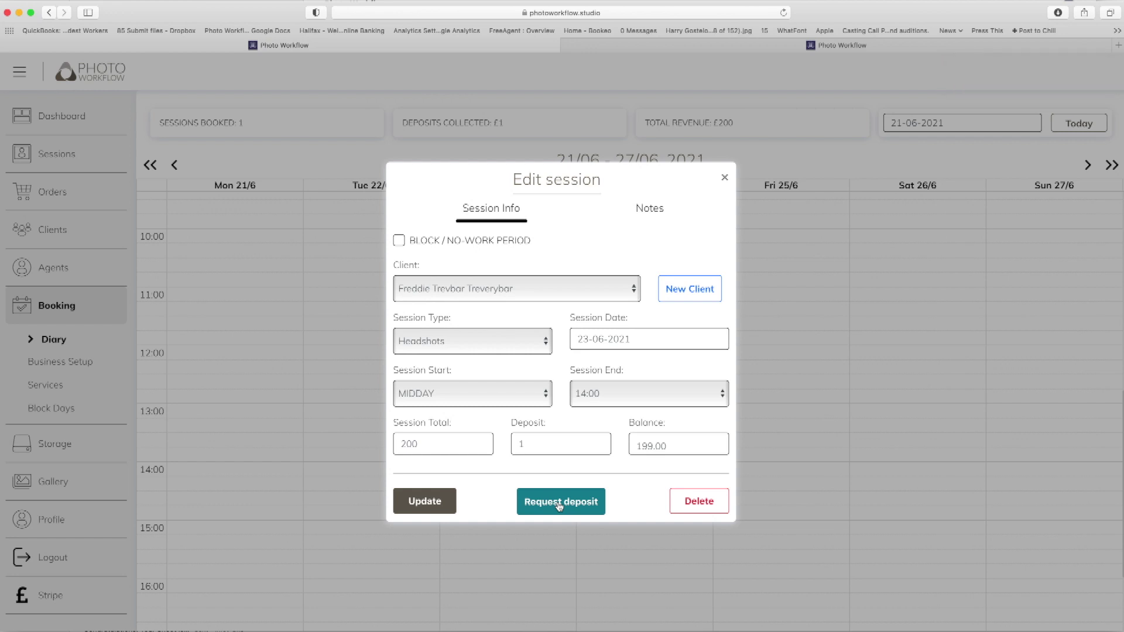
Close the Edit session dialog and review the week totalling 2 sessions and £400.
click(725, 177)
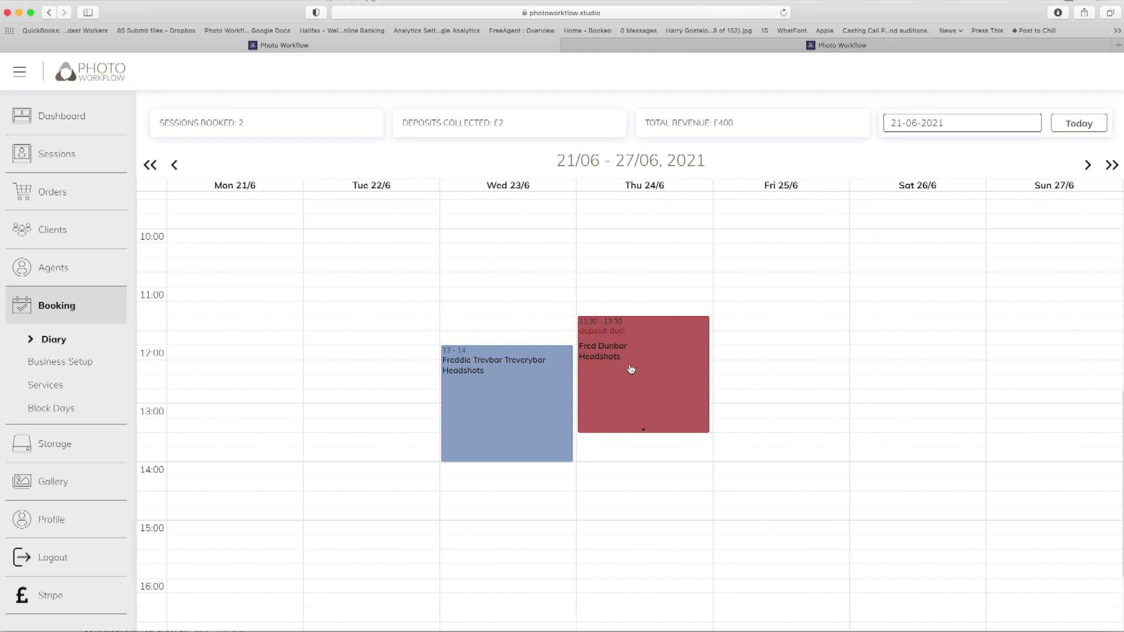
scroll(623, 346, up, 1)
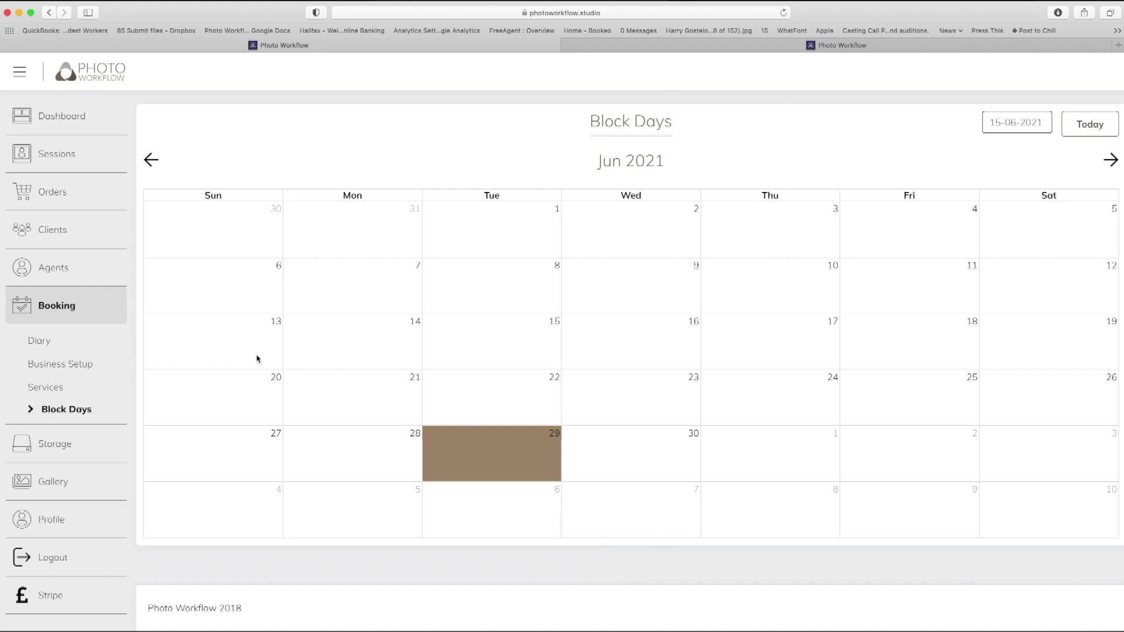
Block 27 and 28 June and confirm they appear greyed in the diary week of 28/06.
click(193, 461)
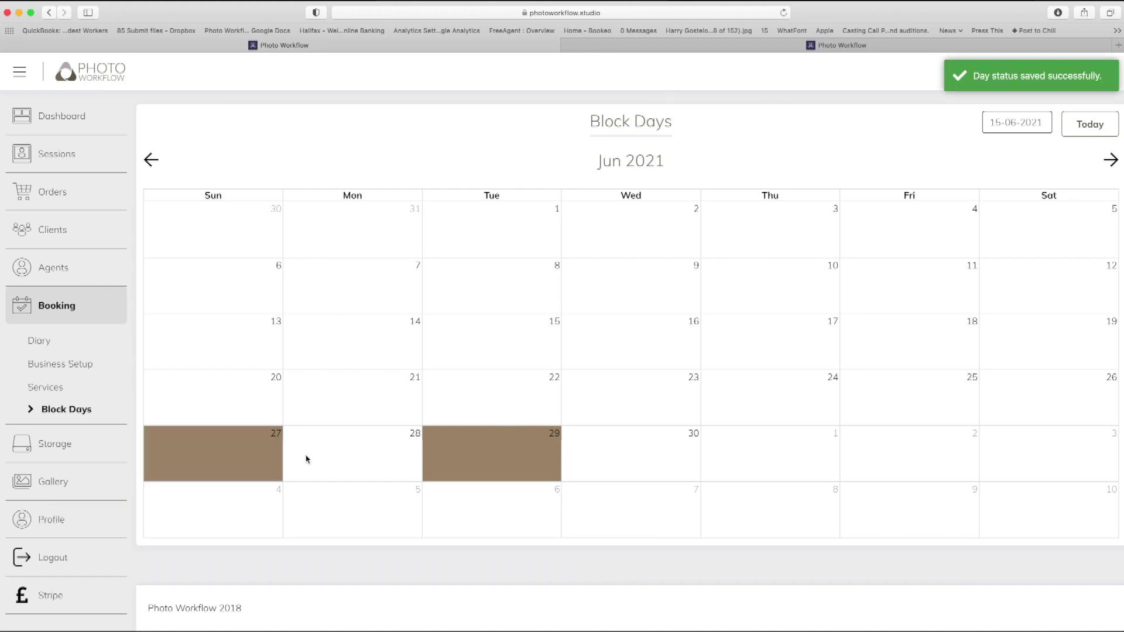
click(335, 457)
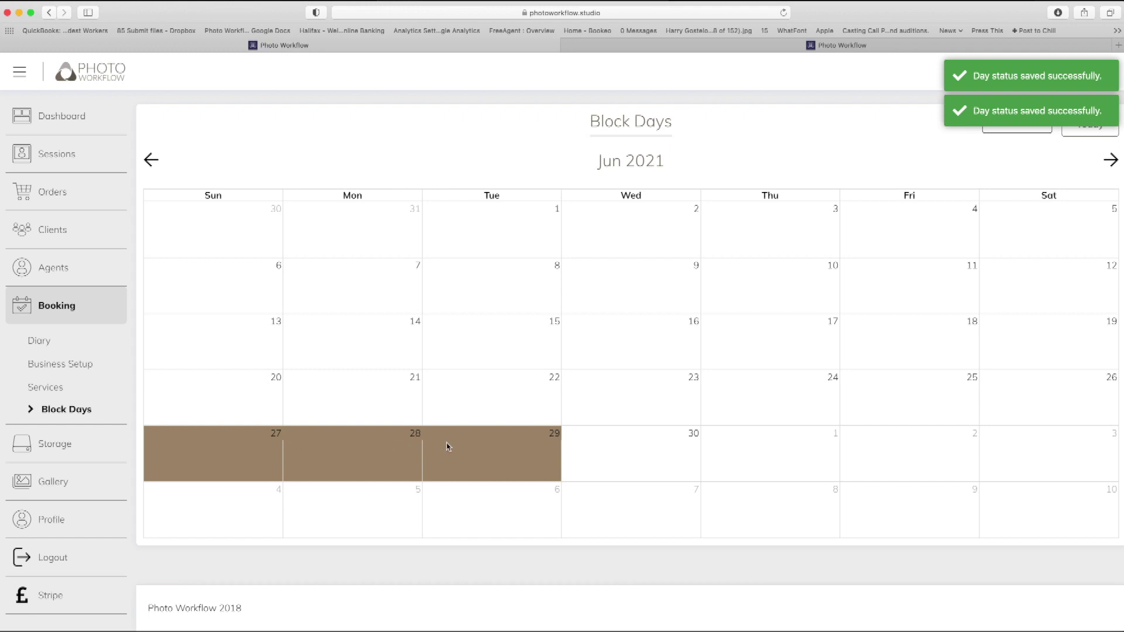
click(64, 346)
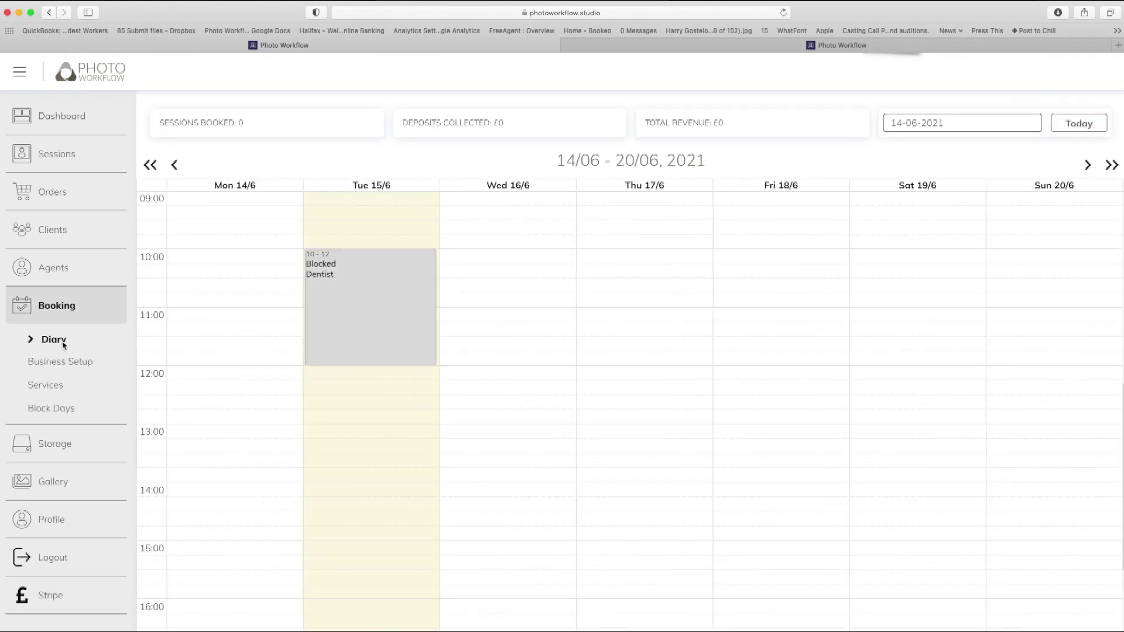
click(1112, 166)
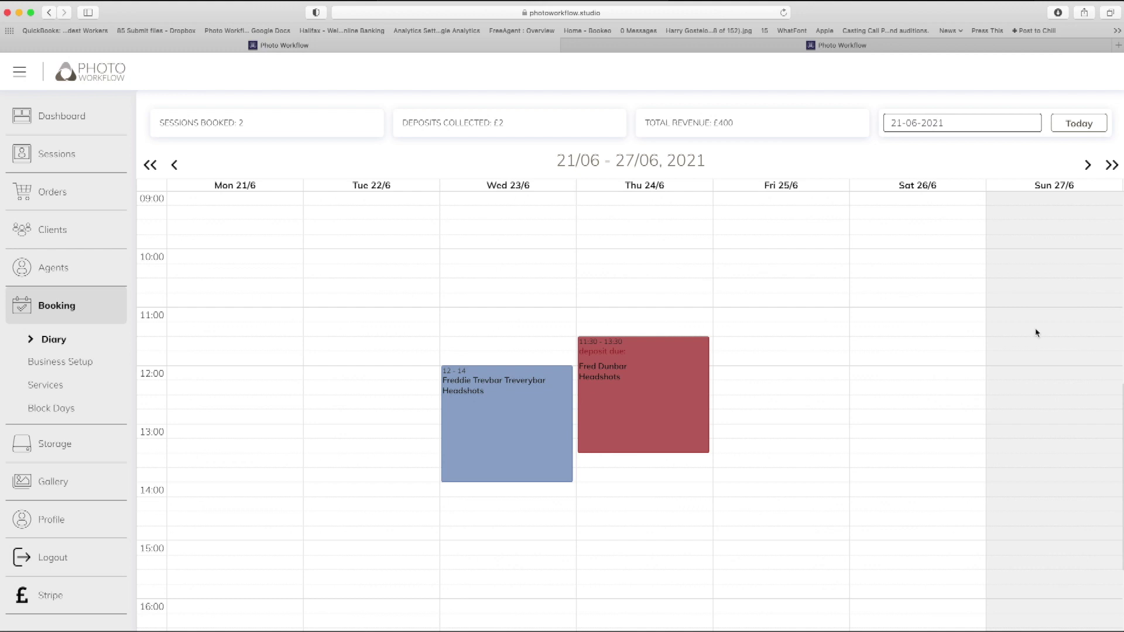
click(1111, 167)
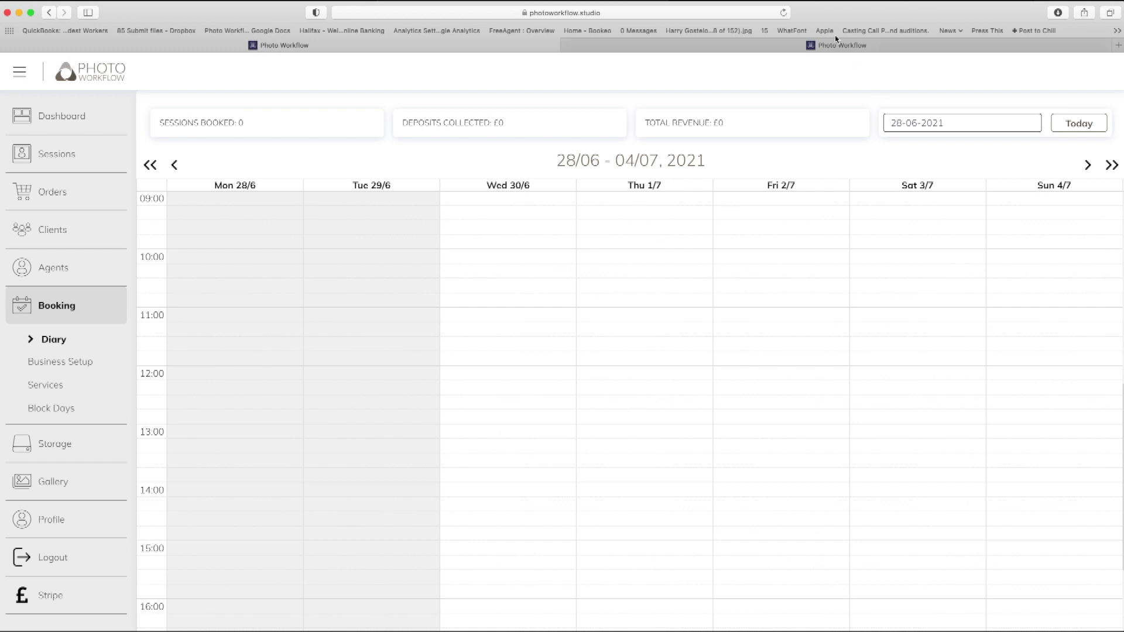
click(861, 47)
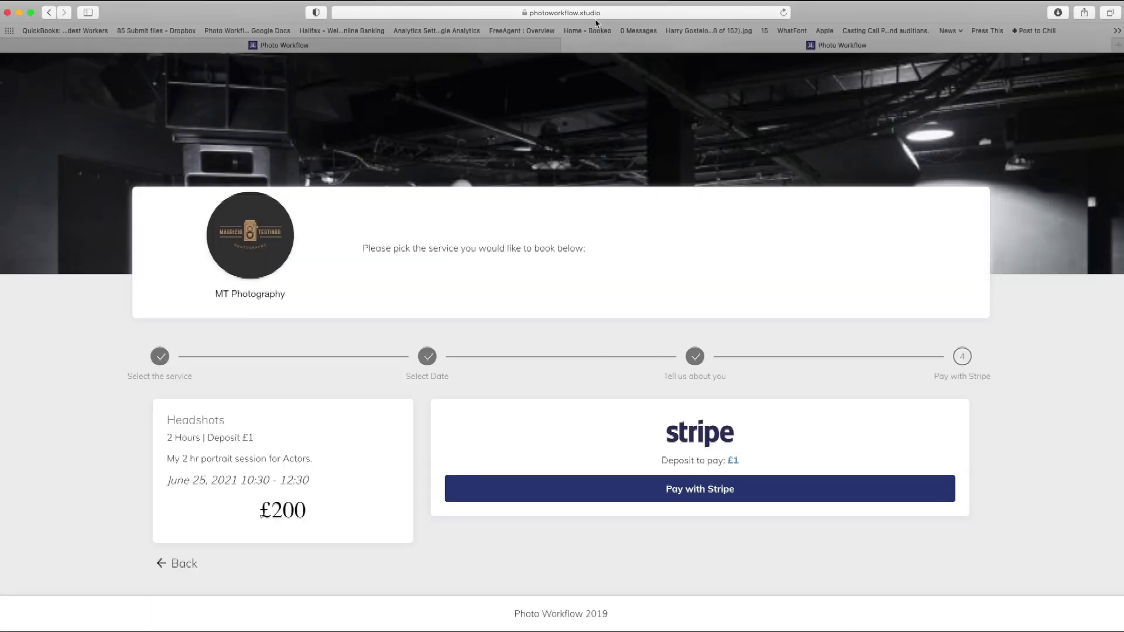
Reload the client booking page and confirm 27–29 June show unavailable in the June calendar.
click(612, 13)
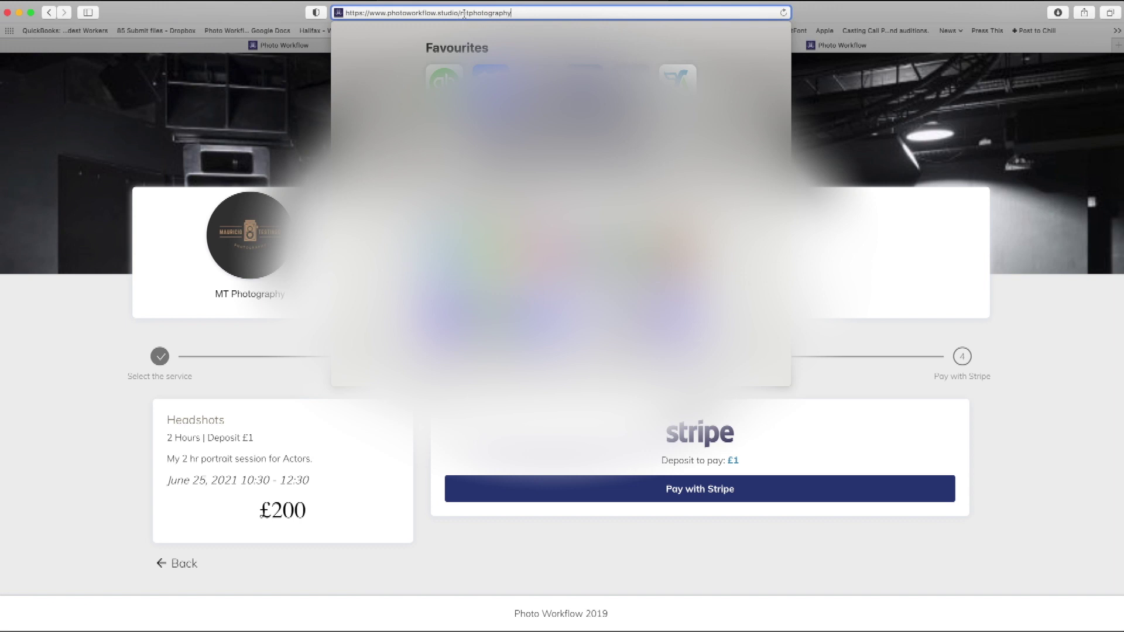
key(Return)
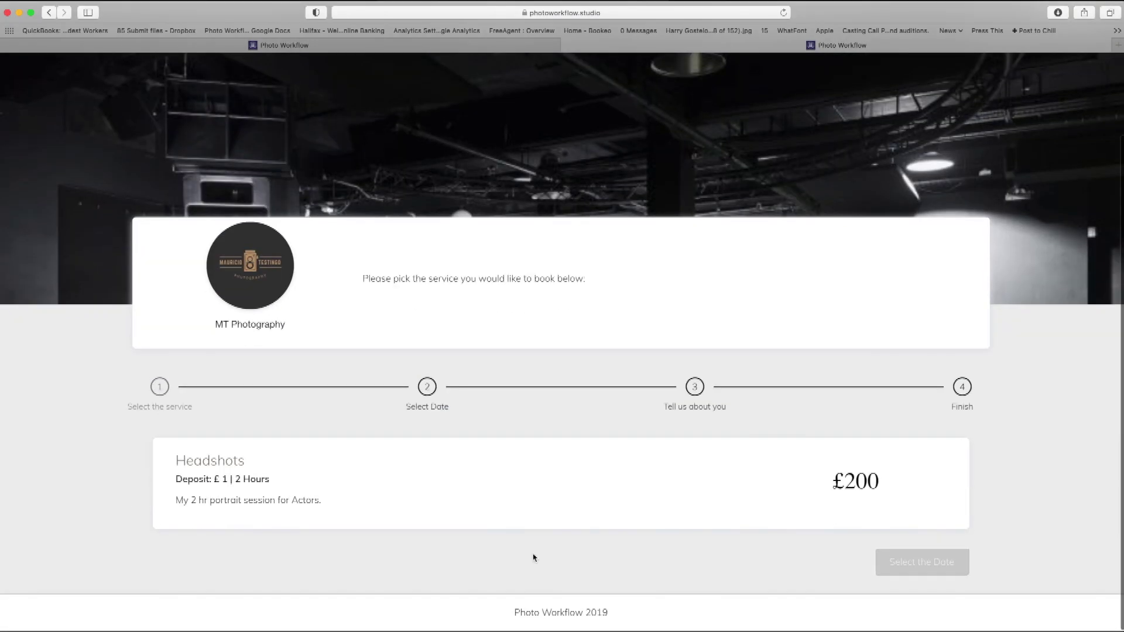
scroll(911, 532, down, 5)
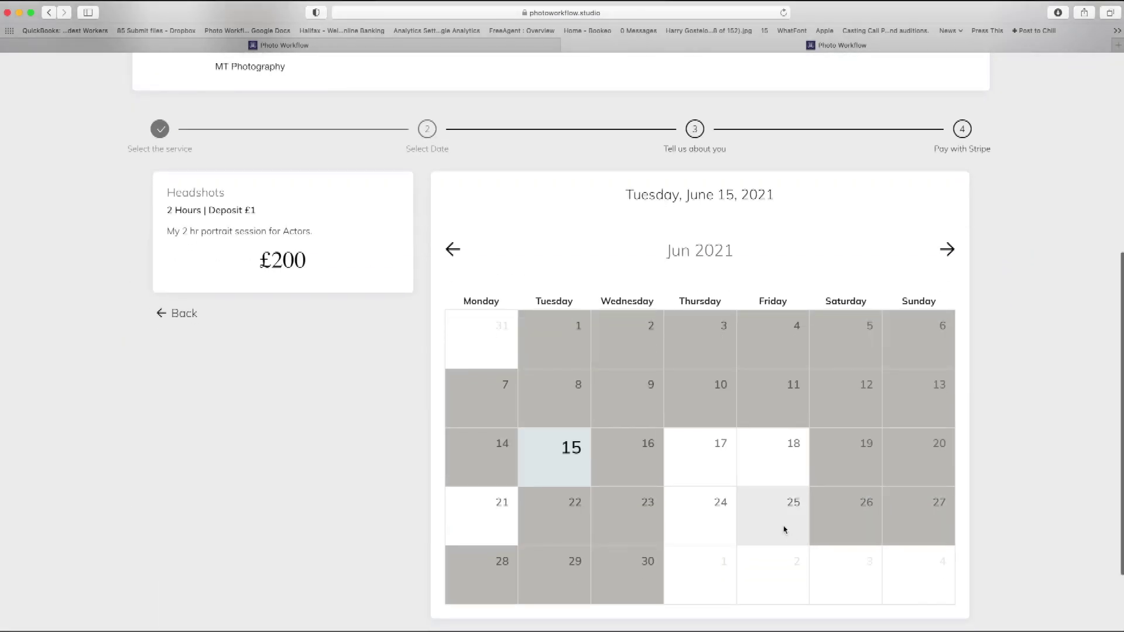
scroll(785, 530, down, 2)
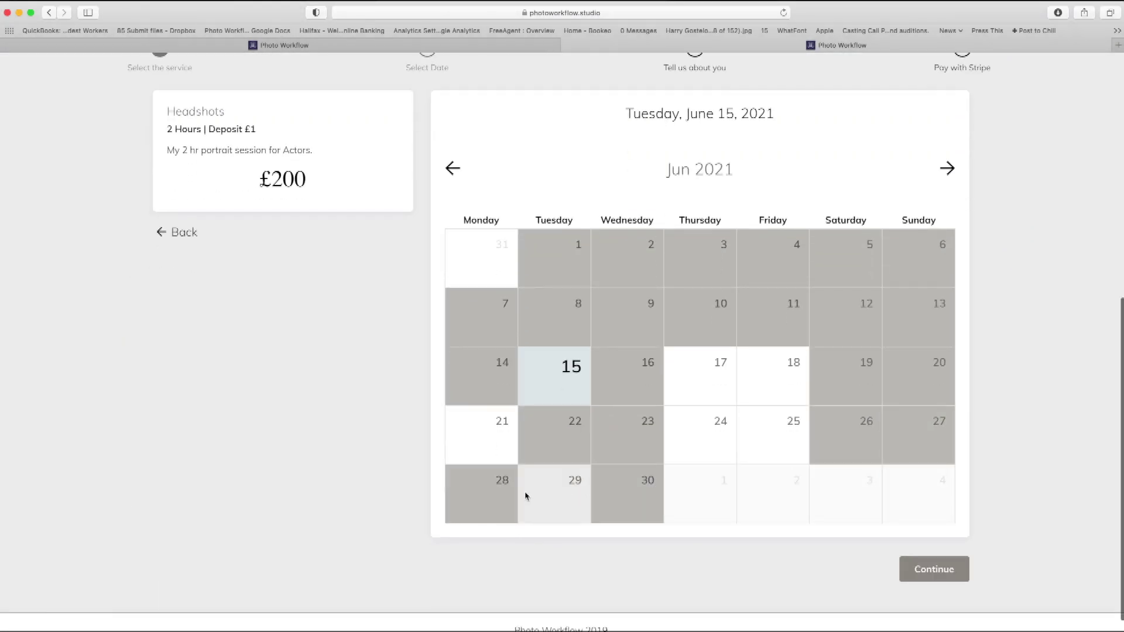
click(939, 573)
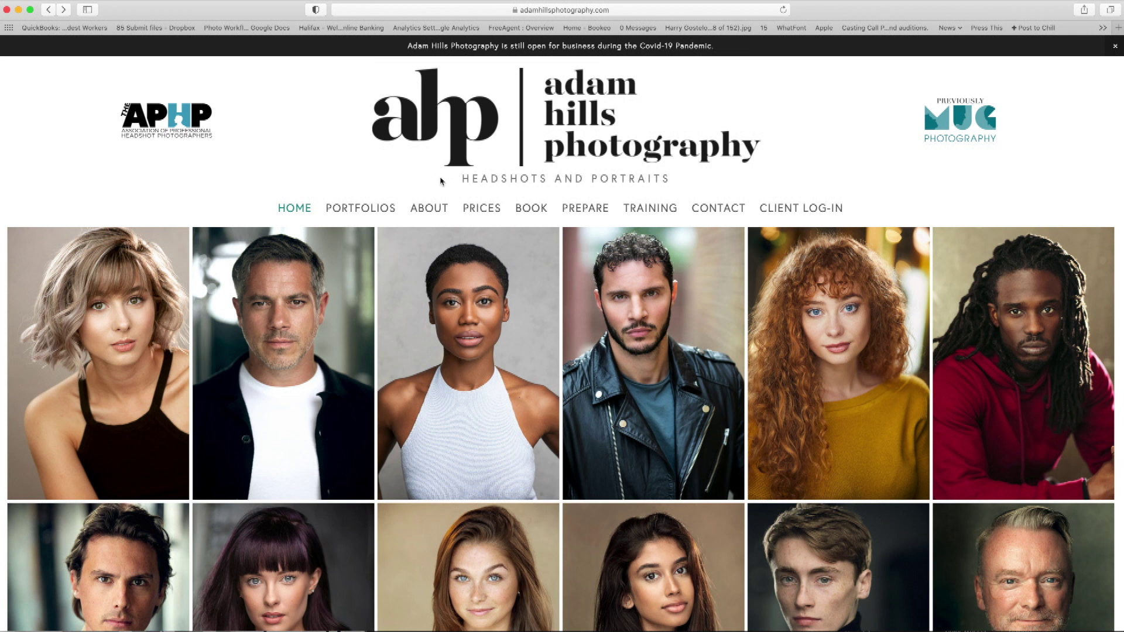
From the website's BOOK page, choose the Headshots - Agency / Student (£300) service.
click(536, 213)
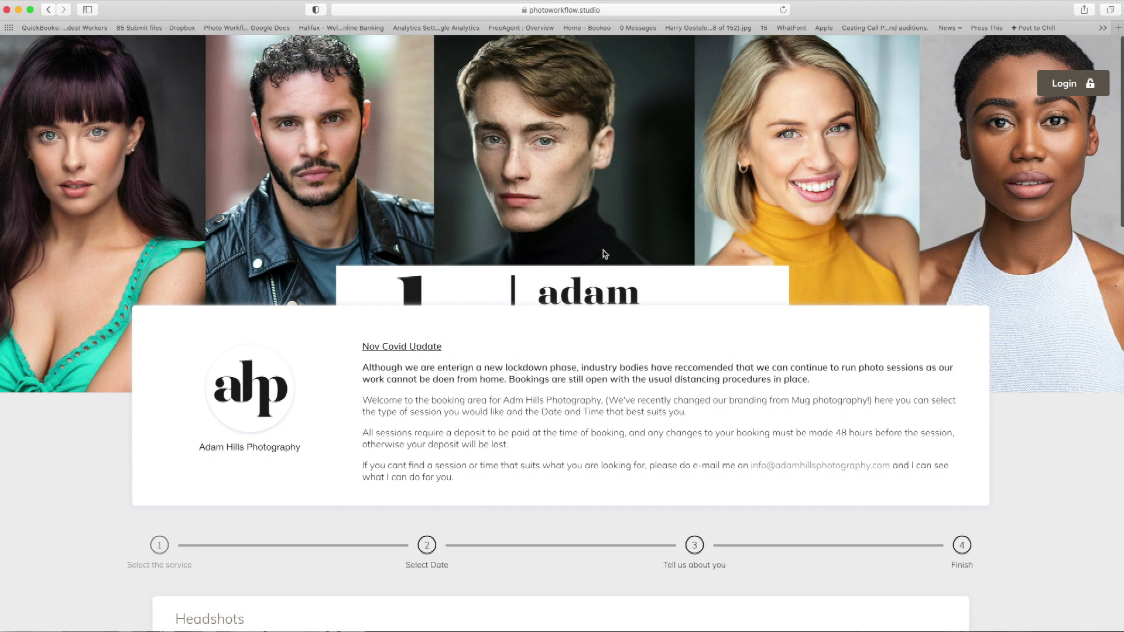
scroll(605, 254, down, 3)
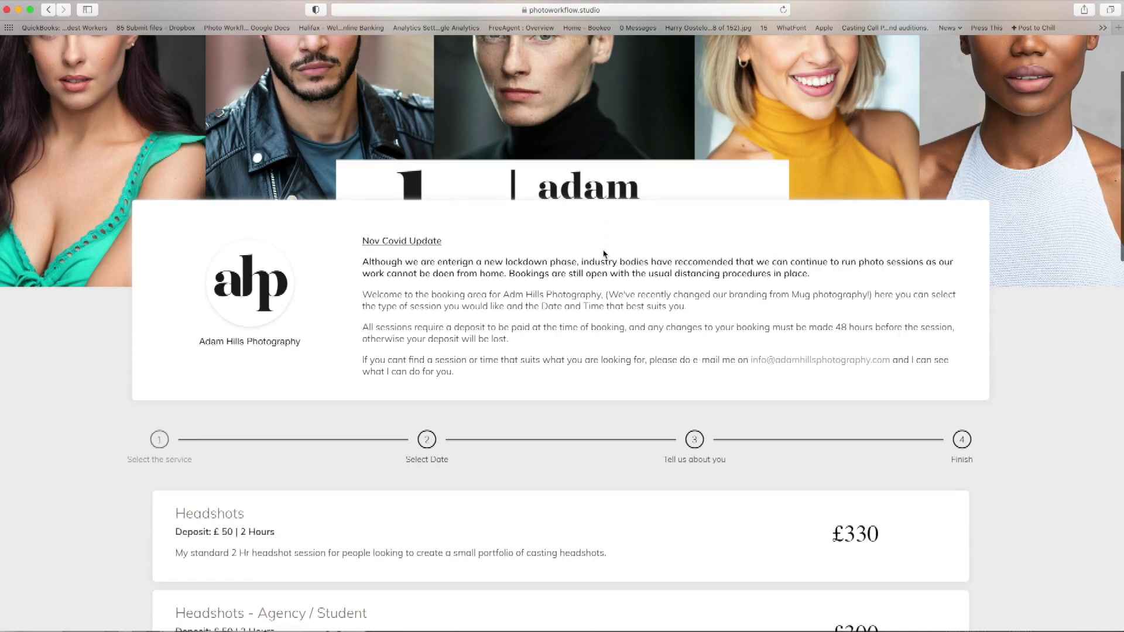
scroll(494, 286, down, 2)
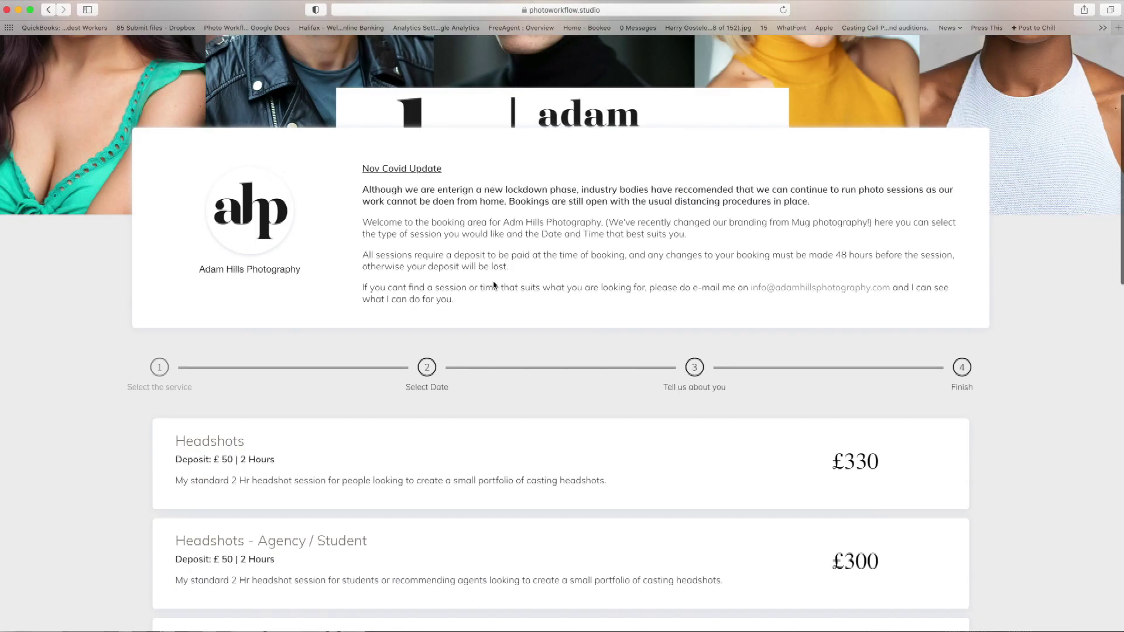
scroll(494, 286, down, 10)
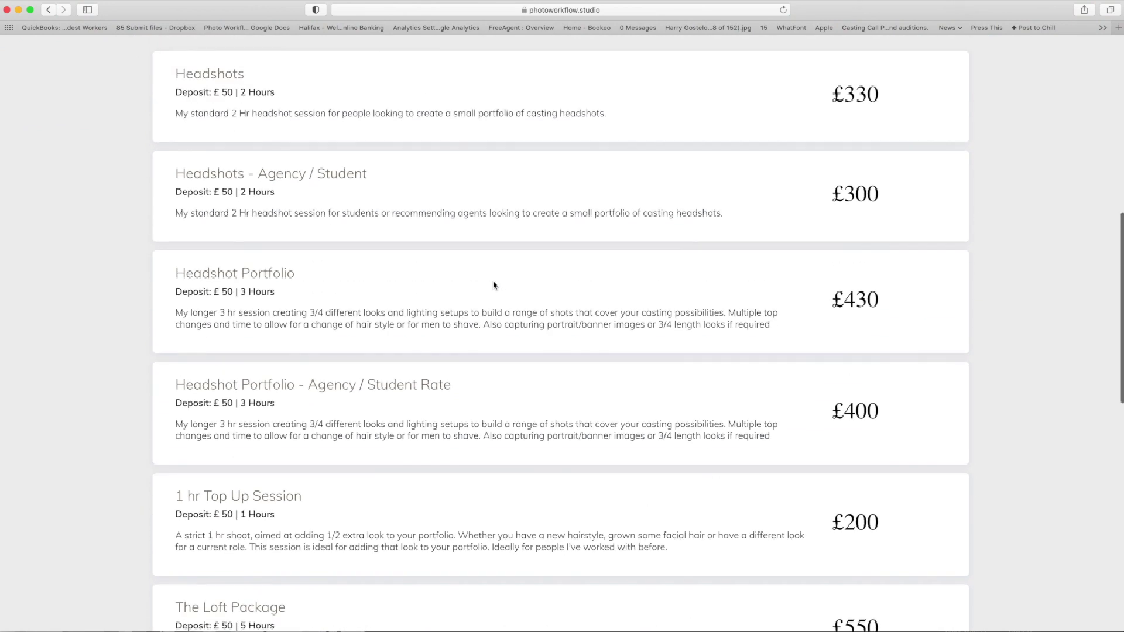
click(429, 215)
scroll(554, 266, down, 5)
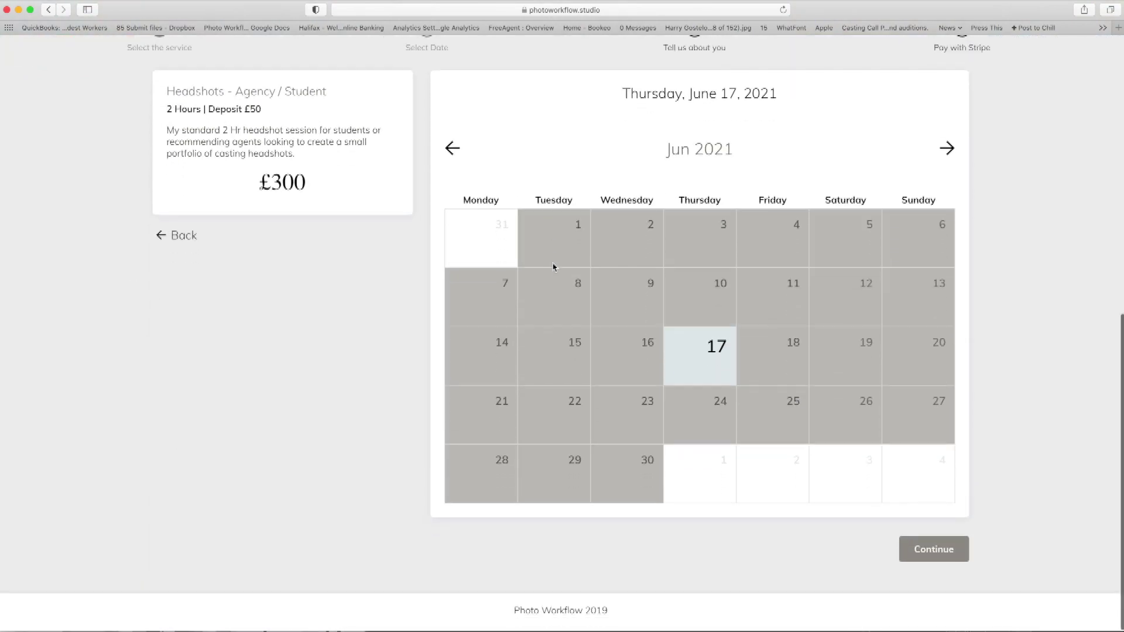
scroll(553, 266, up, 10)
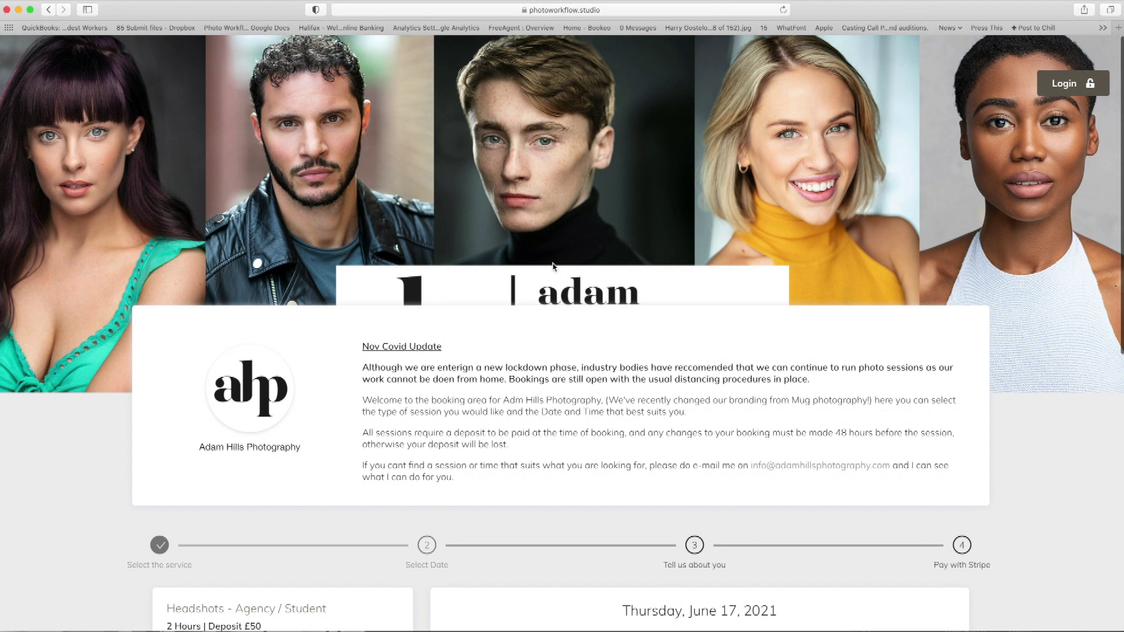